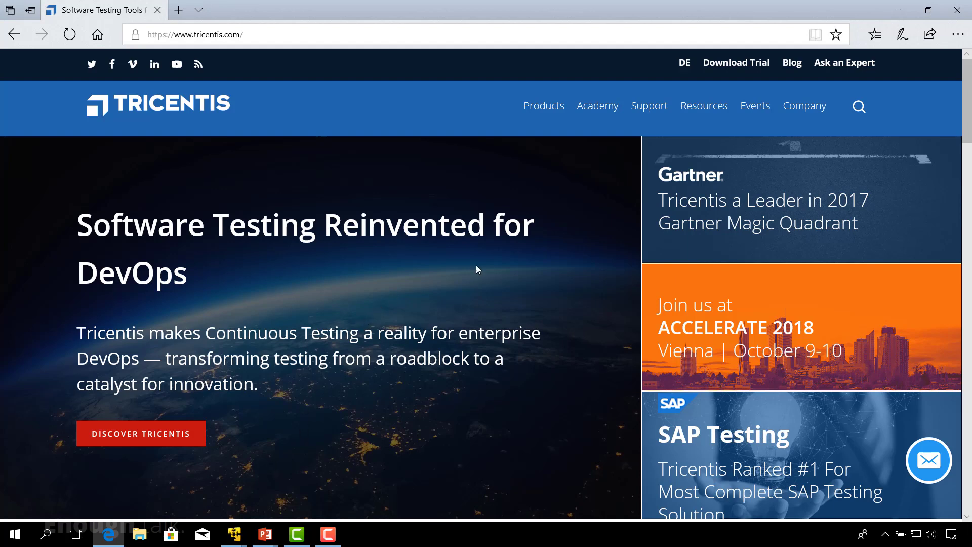
Go from tricentis.com's Support menu to the Tricentis Support Portal home page via Visit Support.
{"action": "mouse_move", "coordinate": [653, 112]}
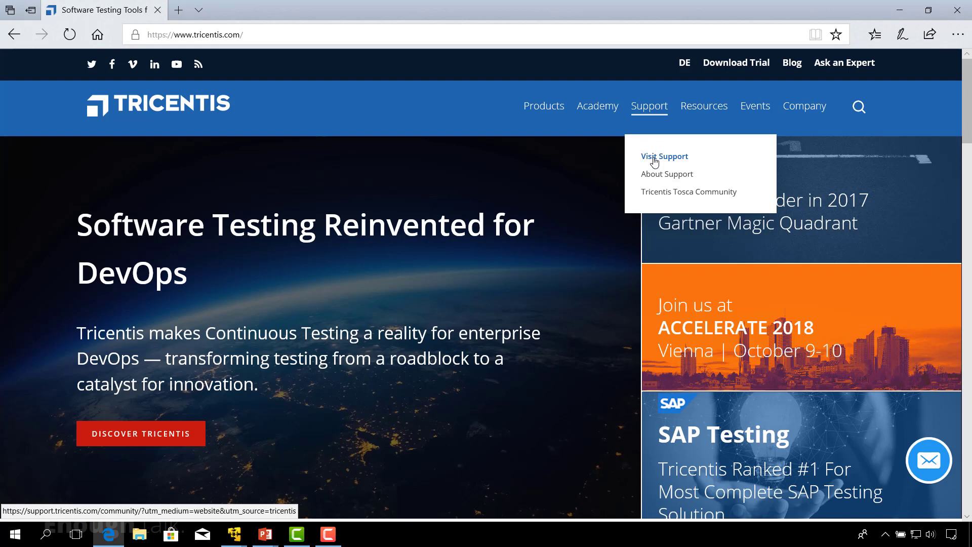
{"action": "mouse_move", "coordinate": [619, 125]}
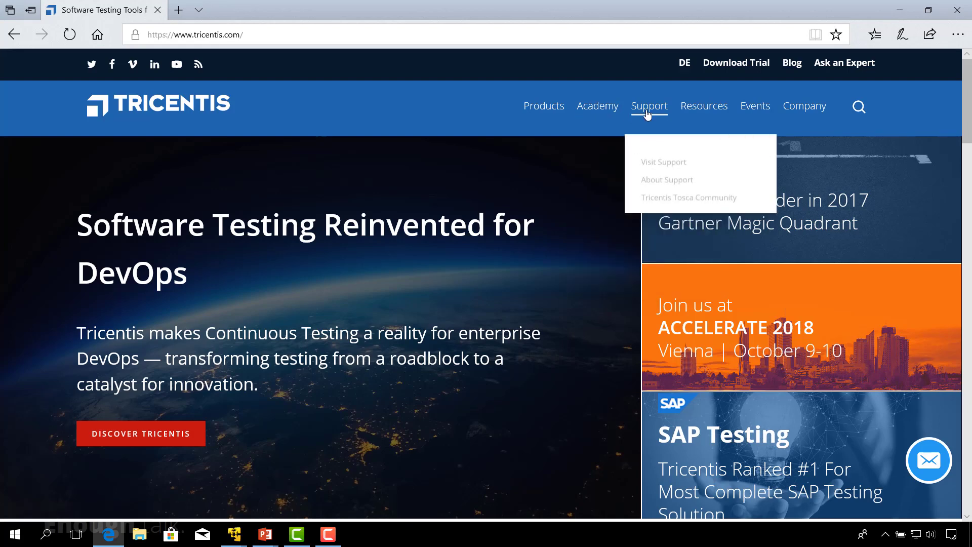
{"action": "left_click", "coordinate": [666, 160]}
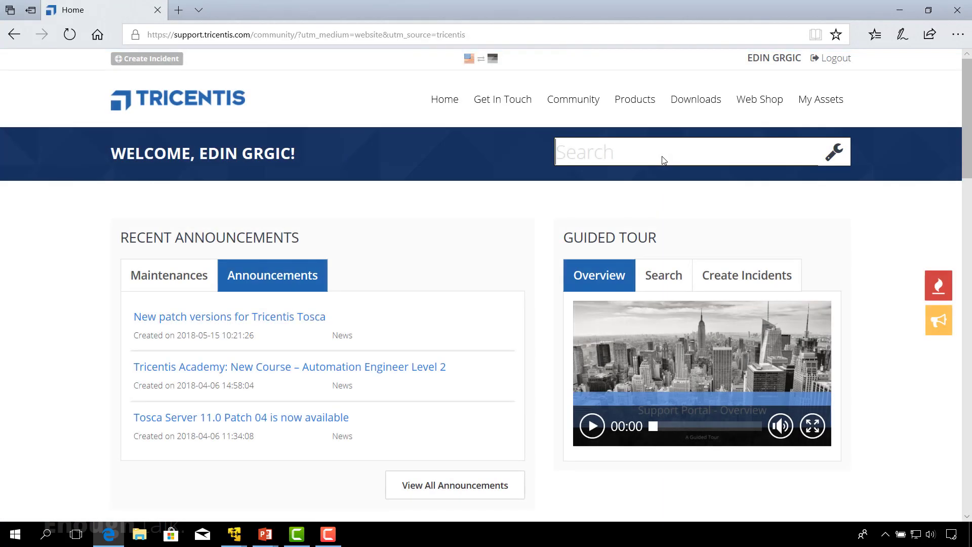
{"action": "mouse_move", "coordinate": [760, 99]}
{"action": "mouse_move", "coordinate": [785, 83]}
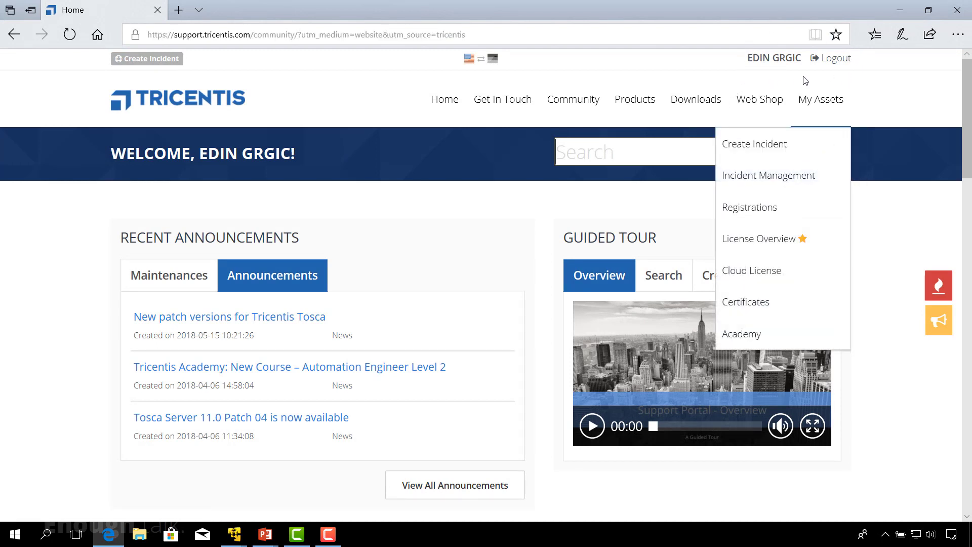
In Downloads, cancel the Tosca 11.1 zip download and open the full All Downloads list.
{"action": "left_click", "coordinate": [690, 103]}
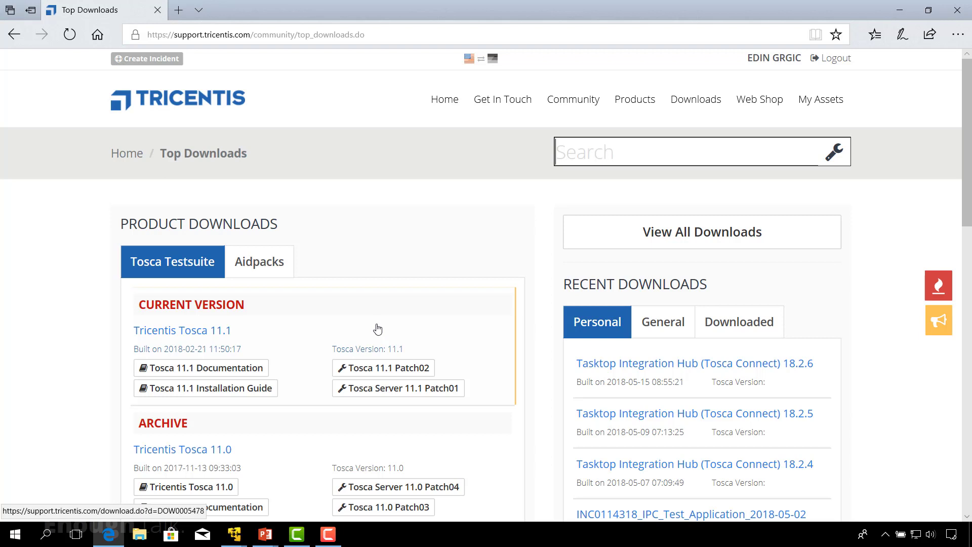
{"action": "left_click", "coordinate": [367, 353]}
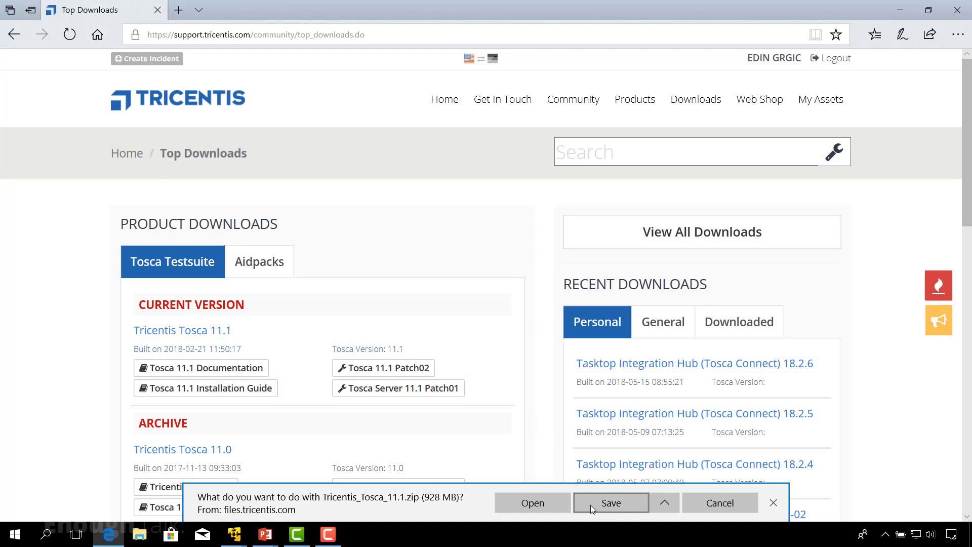
{"action": "left_click", "coordinate": [713, 506]}
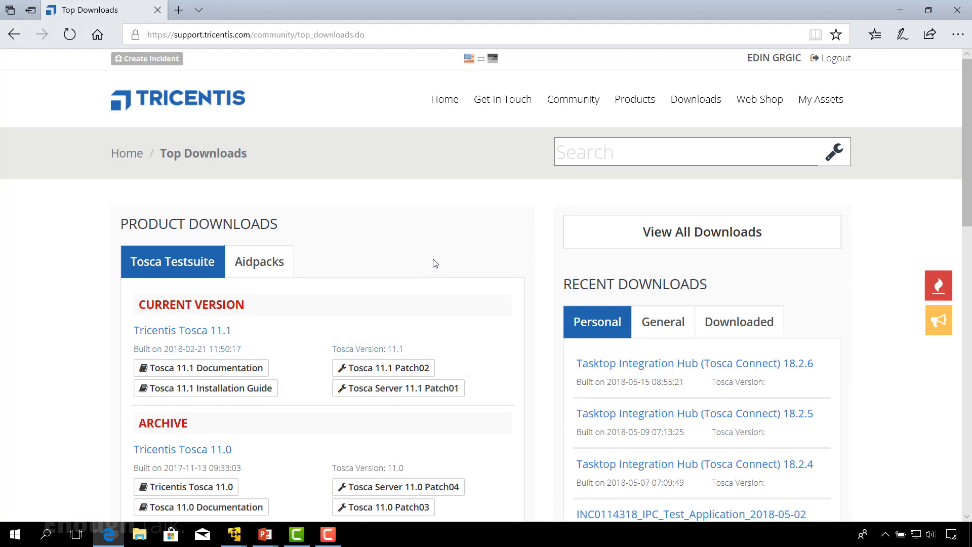
{"action": "left_click", "coordinate": [684, 238]}
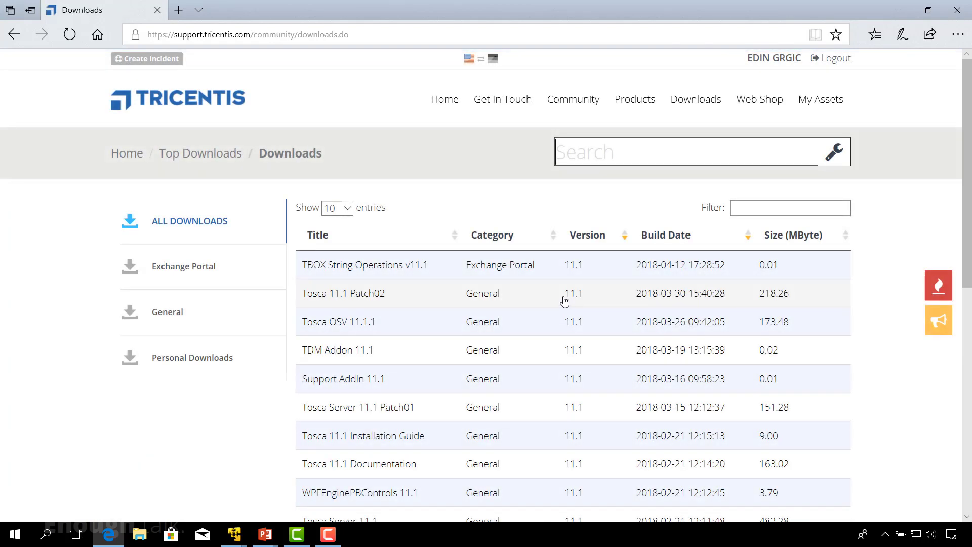
{"action": "scroll", "coordinate": [565, 300], "scroll_direction": "down", "scroll_amount": 3}
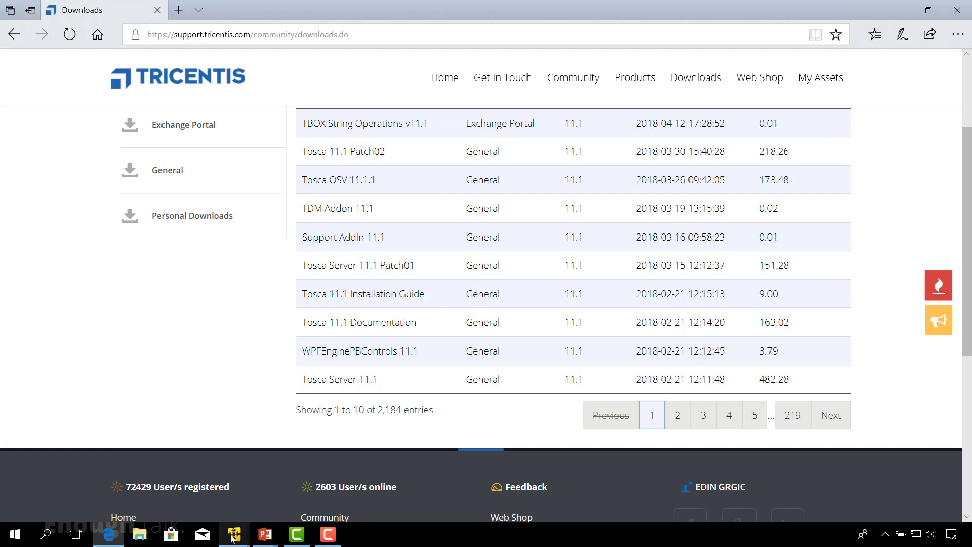
{"action": "mouse_move", "coordinate": [232, 537]}
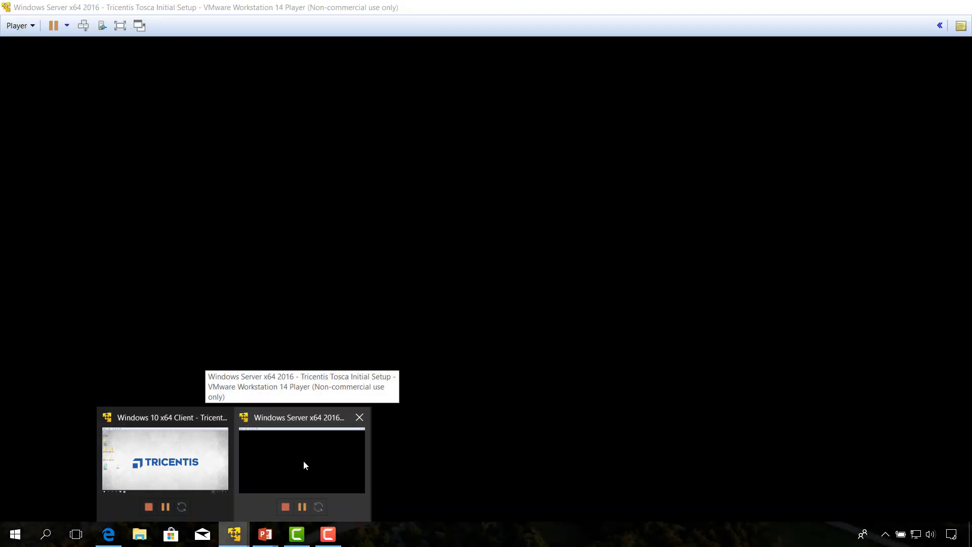
Switch to the Windows Server VM and open the Tosca_Server_11.1 folder on its desktop.
{"action": "left_click", "coordinate": [303, 460]}
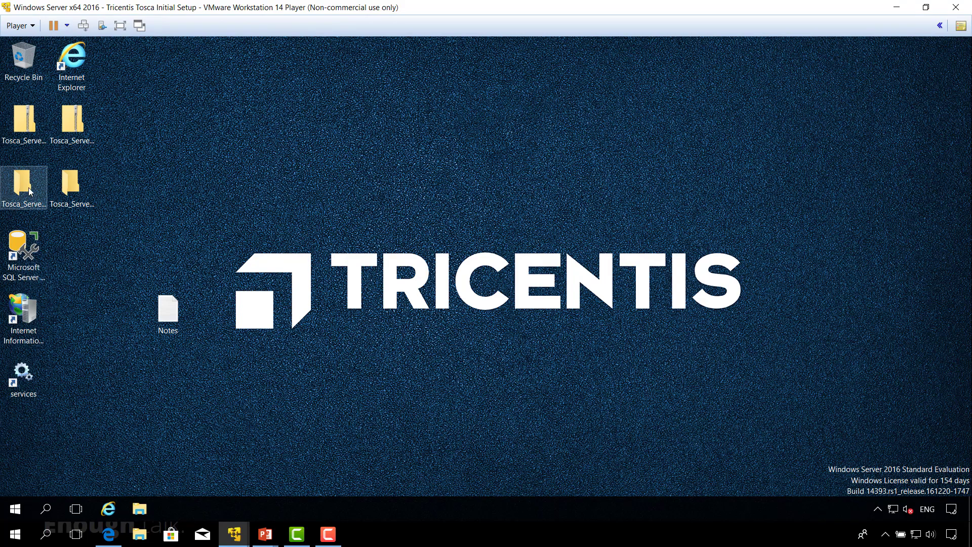
{"action": "left_click", "coordinate": [34, 134]}
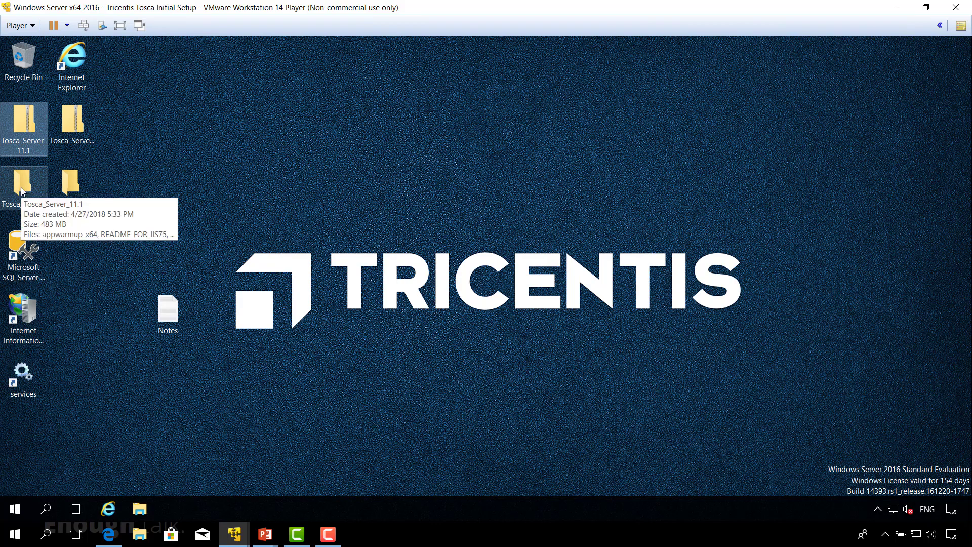
{"action": "double_click", "coordinate": [22, 192]}
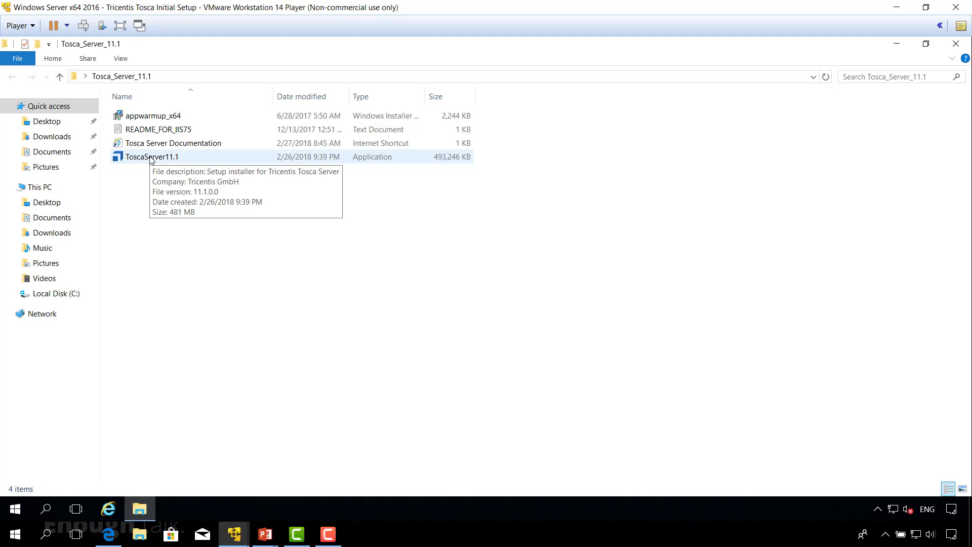
Run the ToscaServer11.1 setup installer as administrator.
{"action": "right_click", "coordinate": [151, 159]}
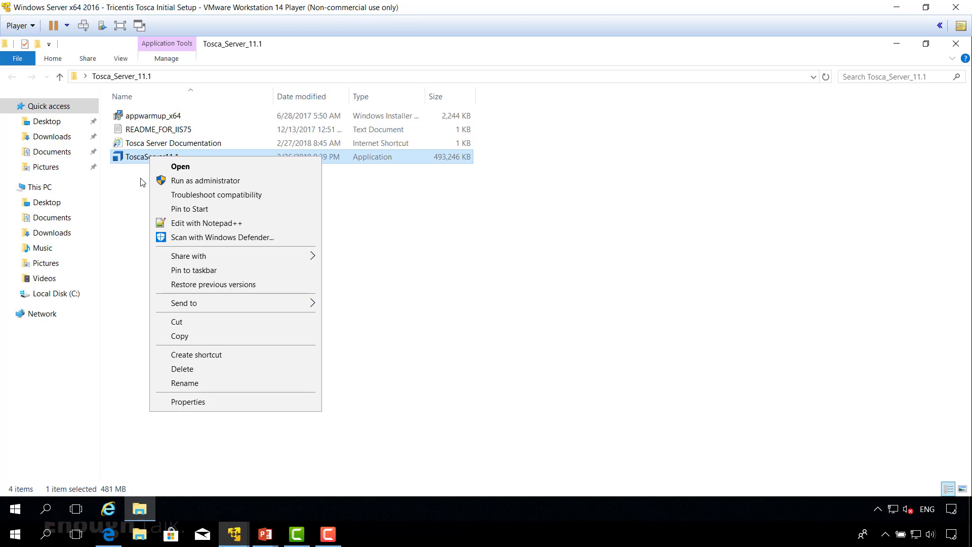
{"action": "left_click", "coordinate": [183, 184]}
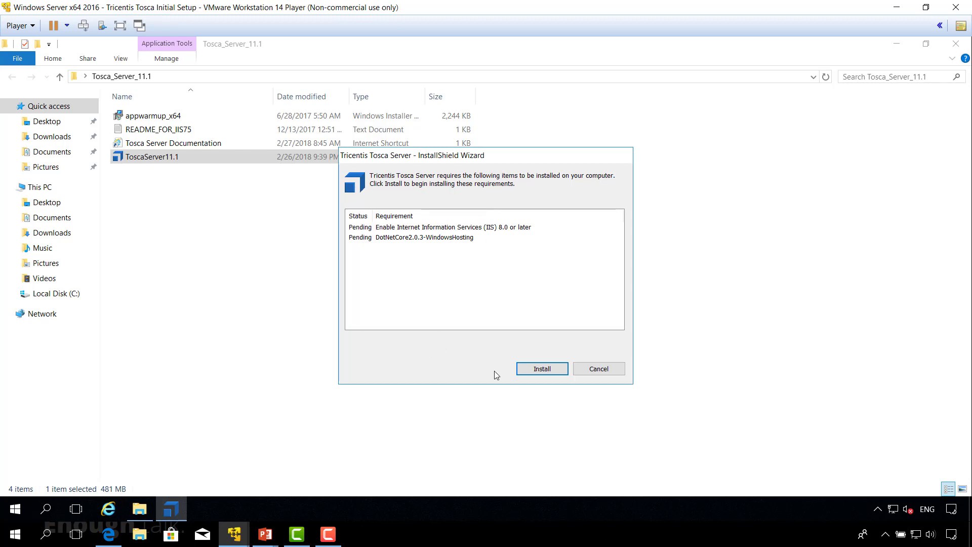
Install the pending IIS and DotNetCore hosting prerequisites.
{"action": "left_click", "coordinate": [543, 370]}
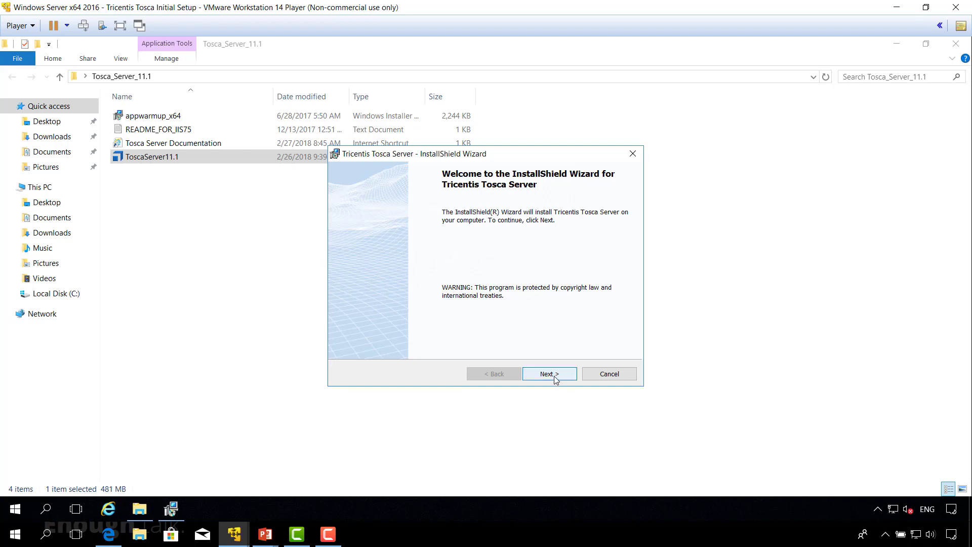
Accept the licence terms, keep usage statistics enabled and keep the default destination folder.
{"action": "left_click", "coordinate": [555, 380]}
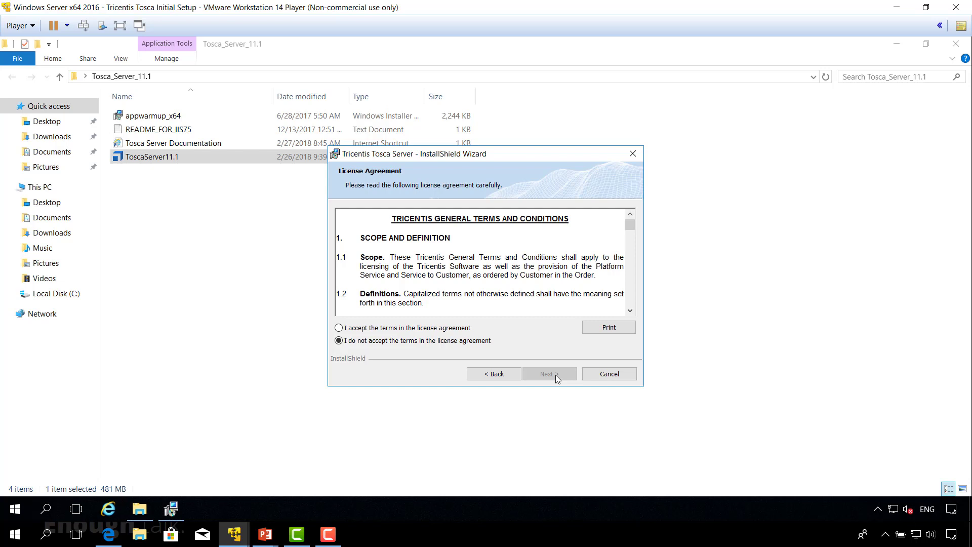
{"action": "left_click", "coordinate": [339, 328]}
{"action": "left_click", "coordinate": [550, 374]}
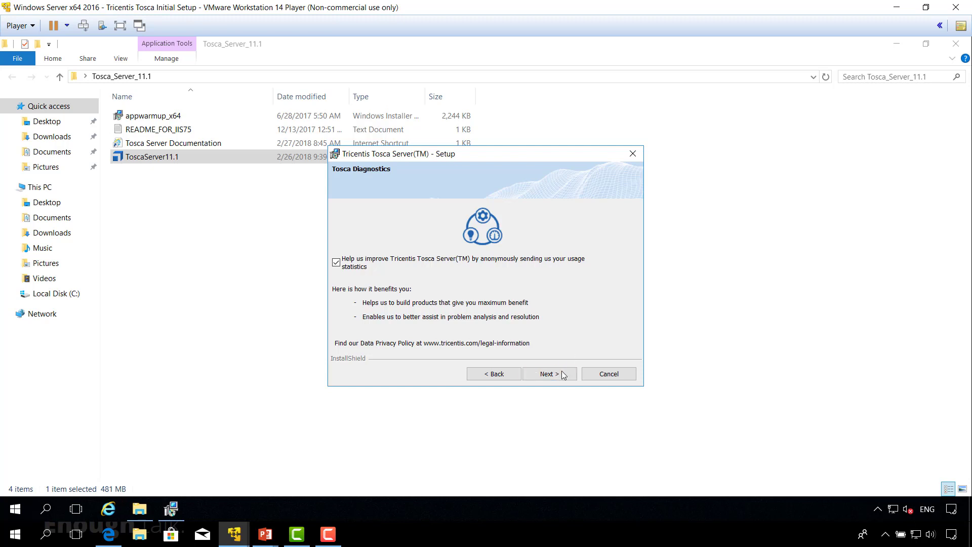
{"action": "left_click", "coordinate": [557, 377]}
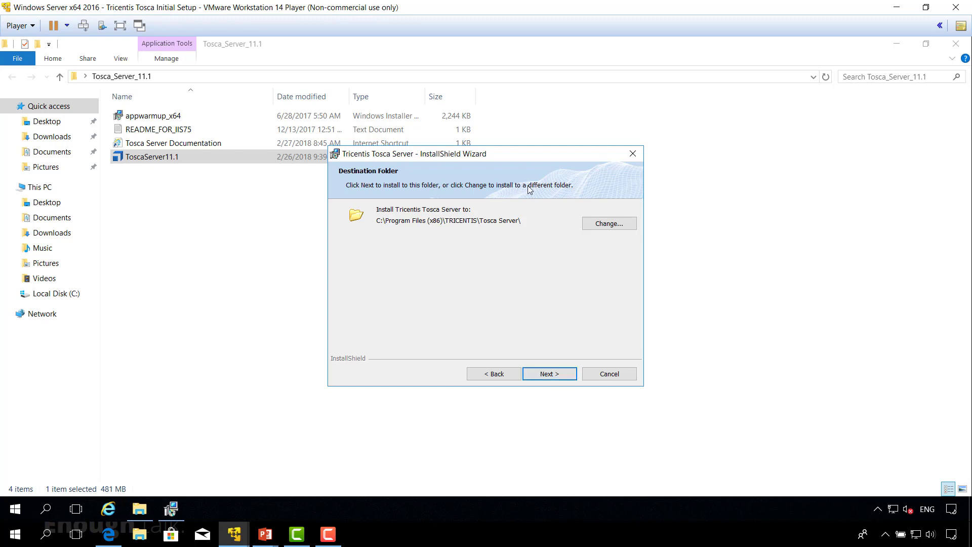
{"action": "left_click", "coordinate": [601, 228]}
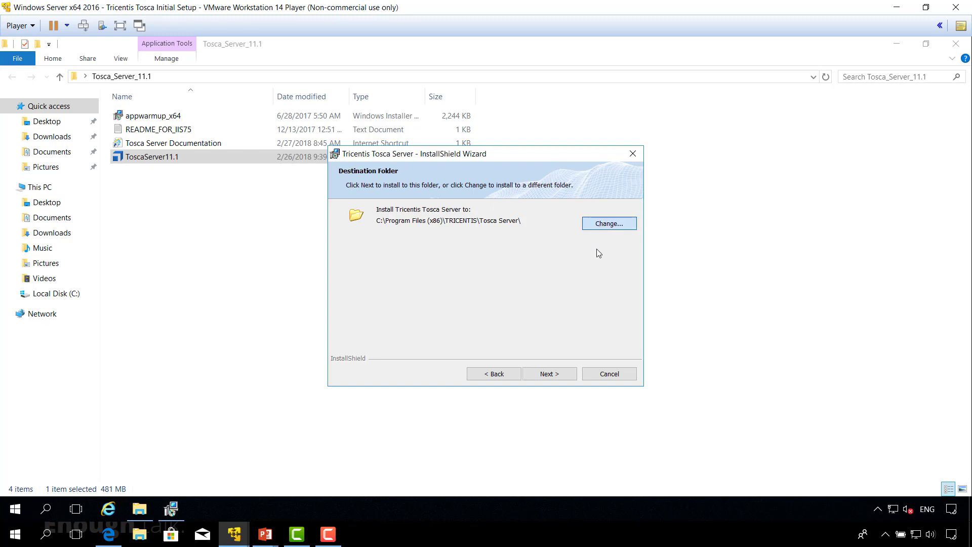
{"action": "left_click", "coordinate": [603, 379]}
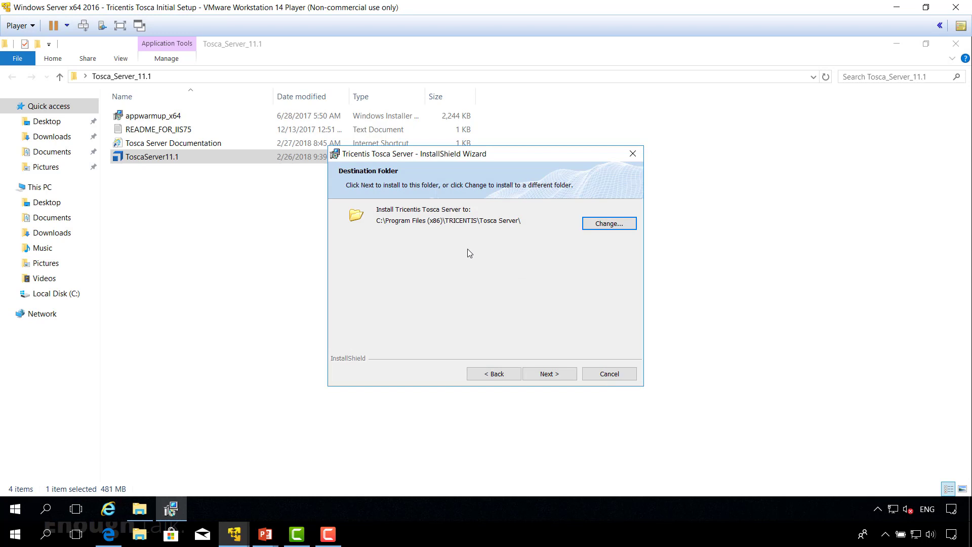
{"action": "left_click", "coordinate": [559, 376]}
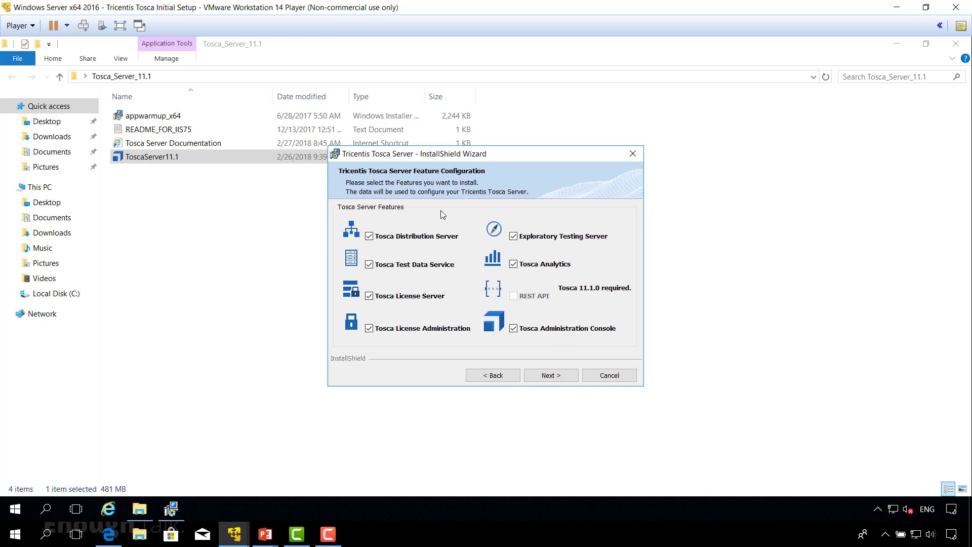
Untick Distribution Server, Exploratory Testing Server, Analytics and Administration Console, then open the configurator.
{"action": "left_click", "coordinate": [369, 236]}
{"action": "left_click", "coordinate": [513, 237]}
{"action": "left_click", "coordinate": [514, 264]}
{"action": "left_click", "coordinate": [517, 329]}
{"action": "left_click", "coordinate": [550, 375]}
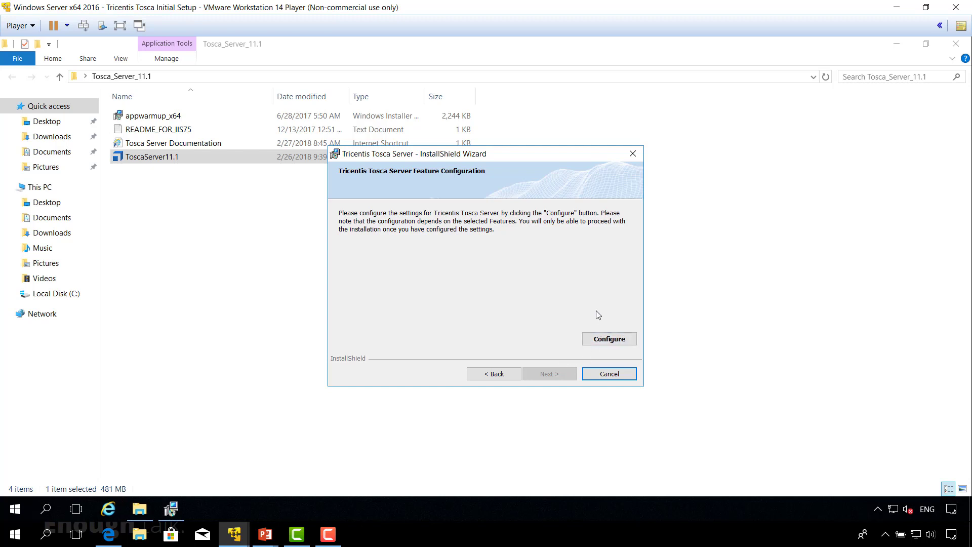
{"action": "left_click", "coordinate": [605, 338]}
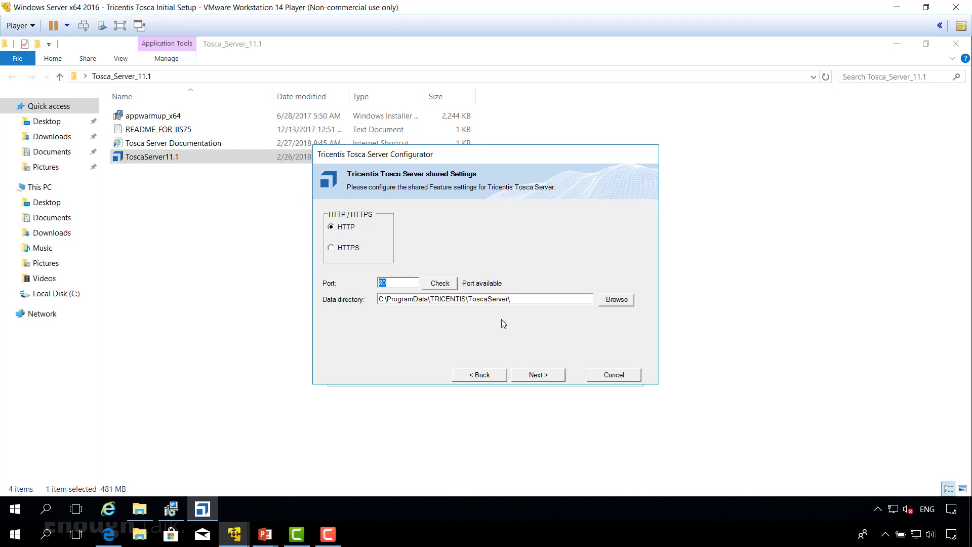
Keep the HTTP port 80 shared settings and enter the License Server username and password.
{"action": "left_click", "coordinate": [538, 376]}
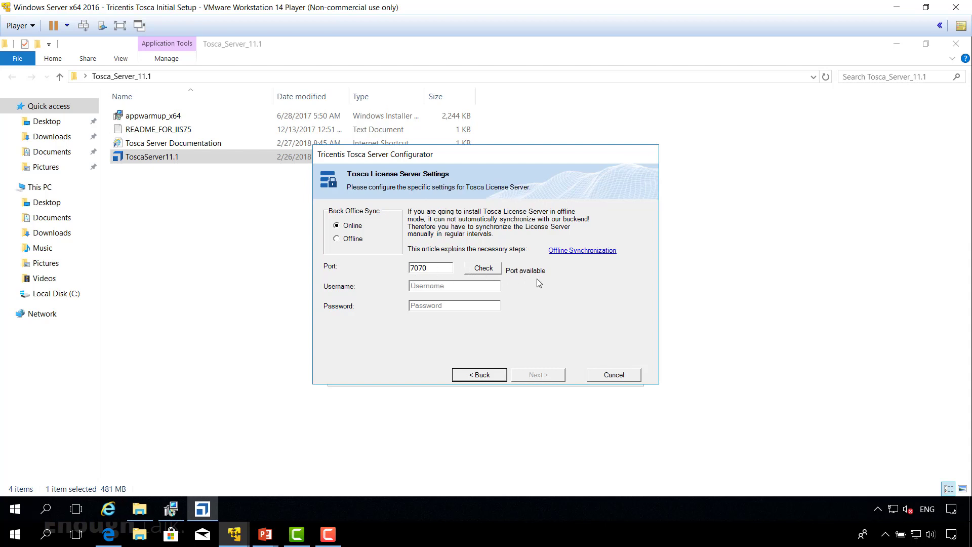
{"action": "left_click", "coordinate": [424, 288]}
{"action": "left_click", "coordinate": [452, 305]}
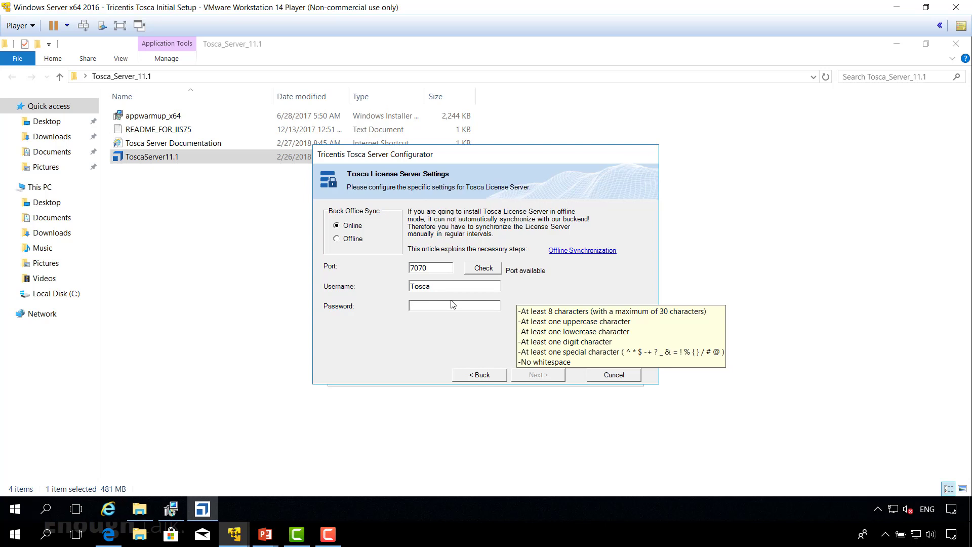
Finish the License Server configuration and advance to the Ready to Install summary.
{"action": "left_click", "coordinate": [540, 377]}
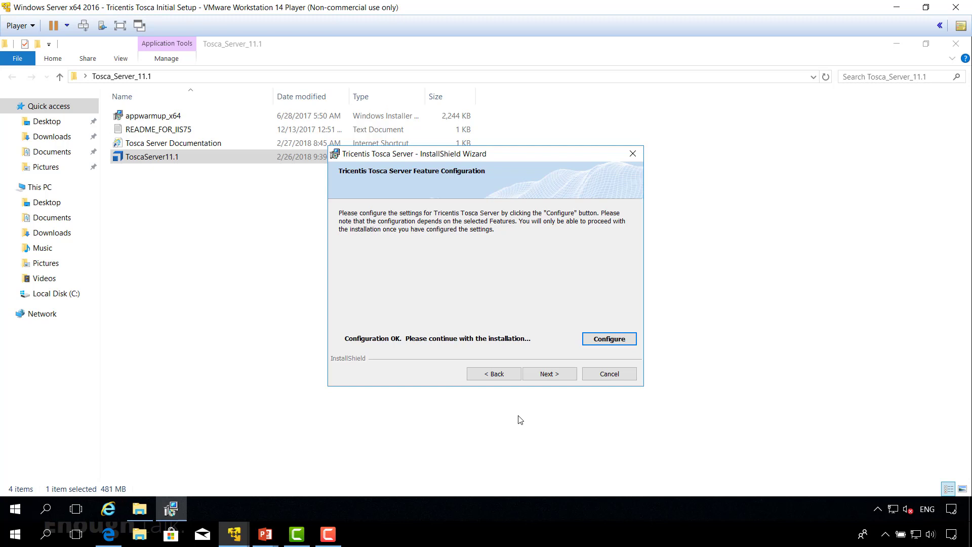
{"action": "left_click", "coordinate": [548, 379]}
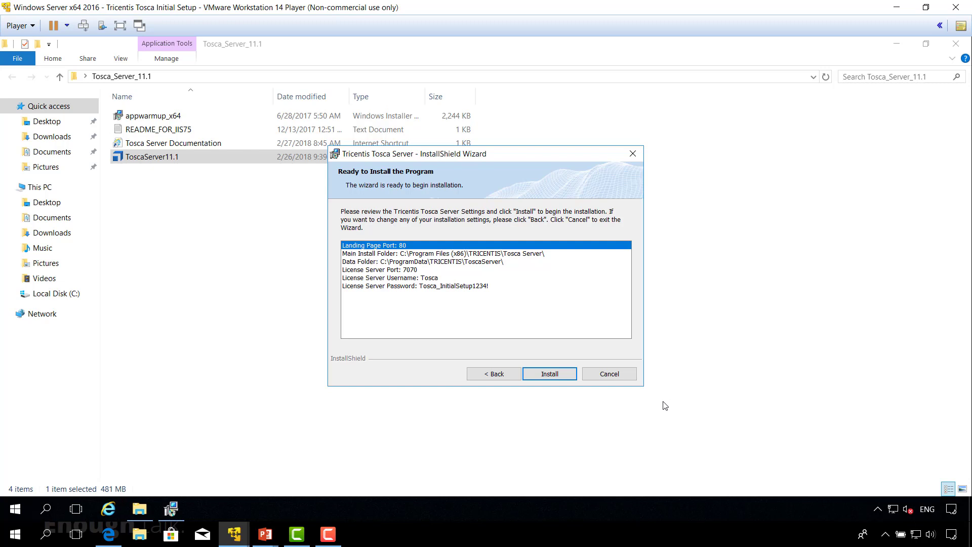
Begin installing Tosca Server with landing port 80 and License Server port 7070.
{"action": "left_click", "coordinate": [550, 375]}
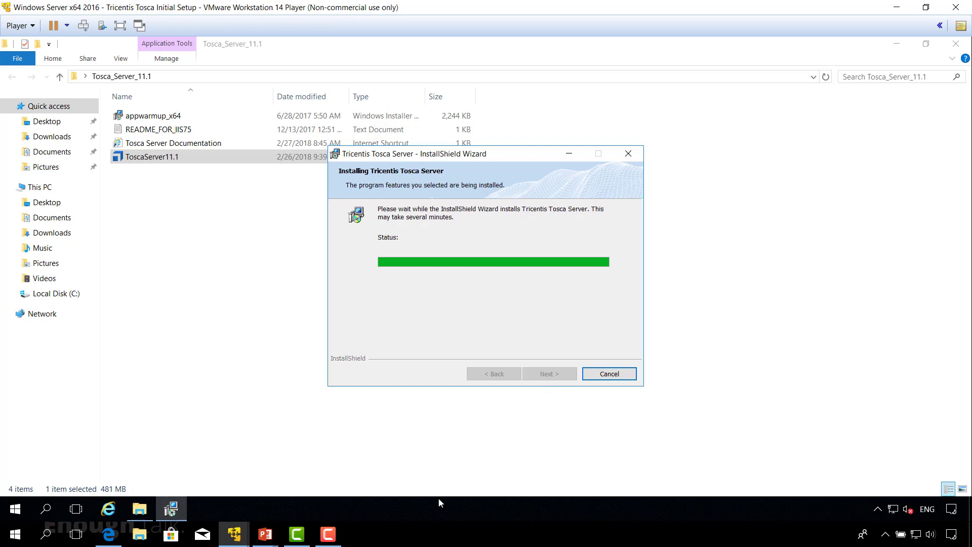
Switch to the Windows 10 x64 Client VM and sign in with the account password.
{"action": "mouse_move", "coordinate": [235, 543]}
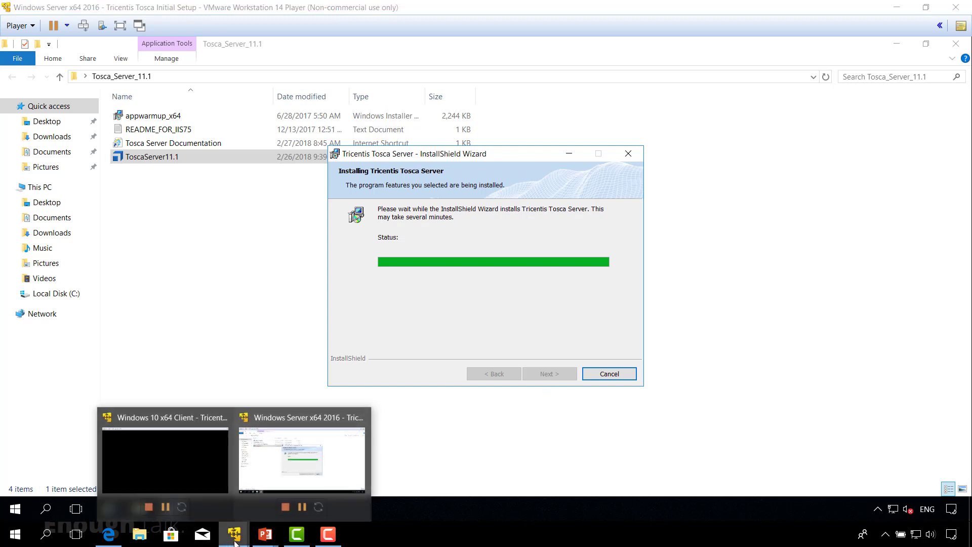
{"action": "left_click", "coordinate": [170, 478]}
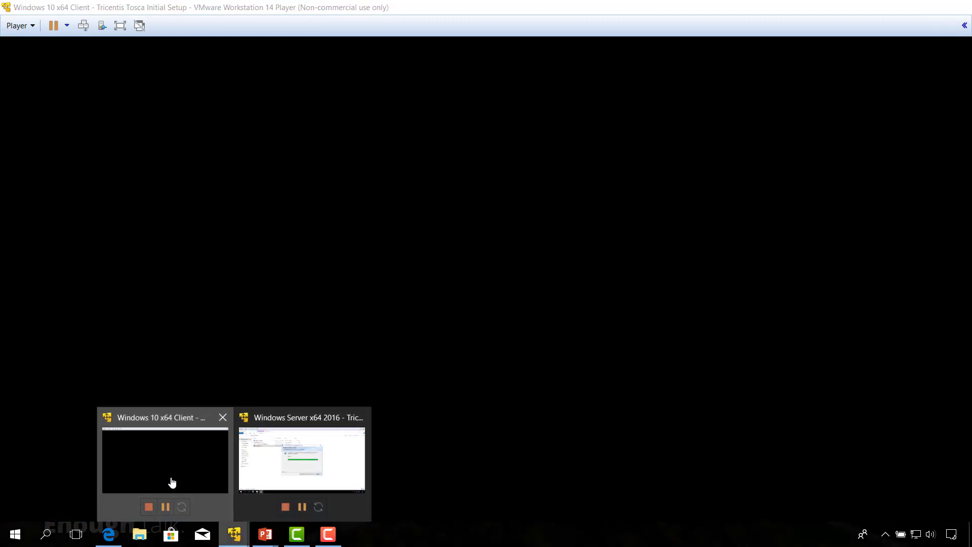
{"action": "left_click", "coordinate": [521, 310]}
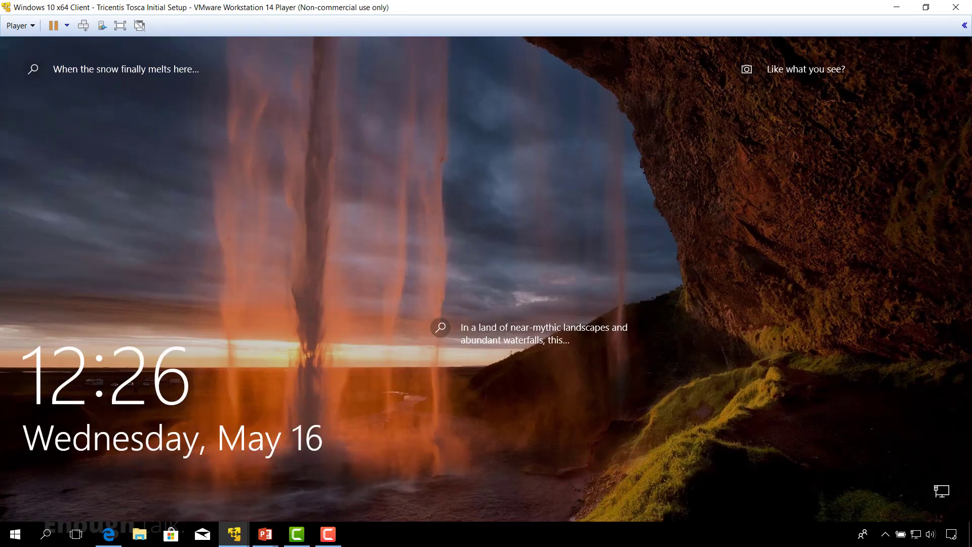
{"action": "key", "text": "space"}
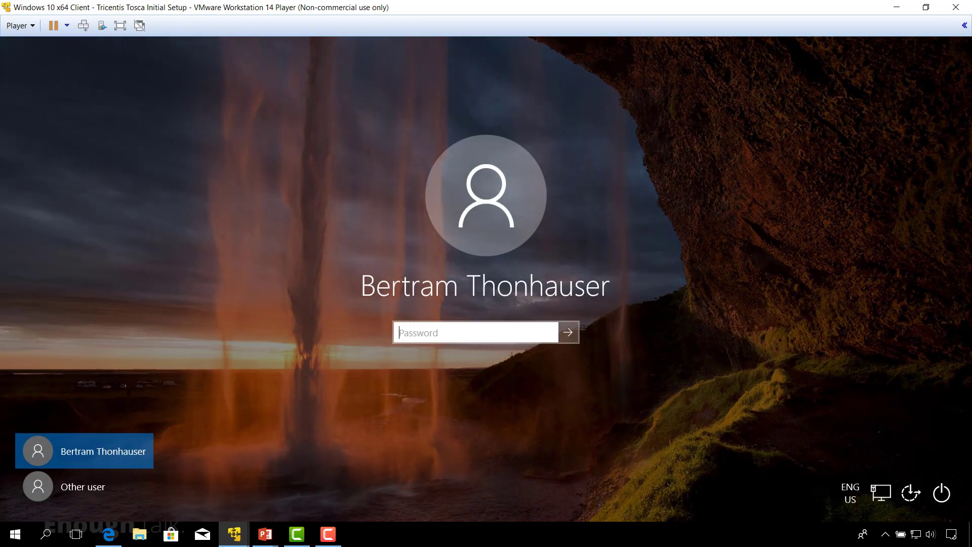
{"action": "type", "text": "***********"}
{"action": "key", "text": "Return"}
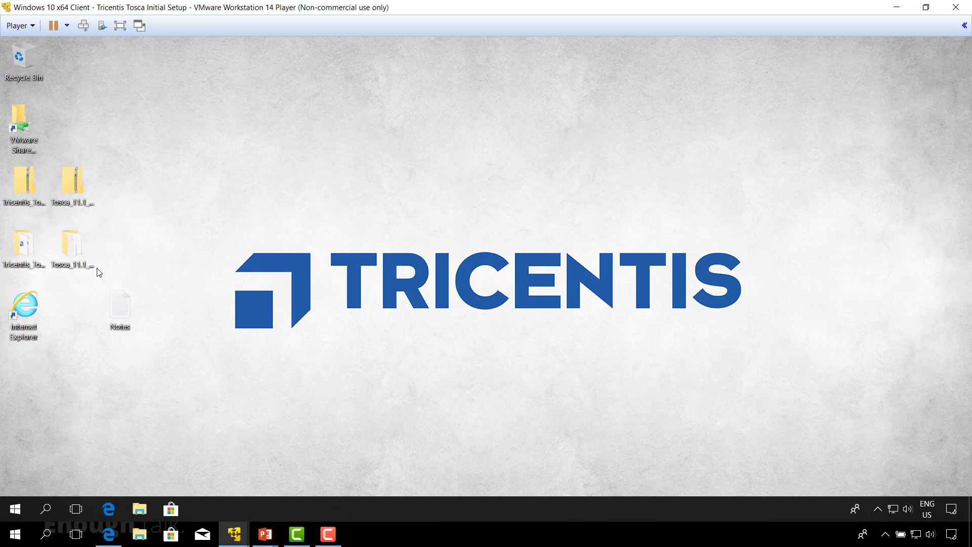
Open the Tricentis_Tosca_11.1 folder and run the Tosca11.1 installer as administrator.
{"action": "double_click", "coordinate": [22, 245]}
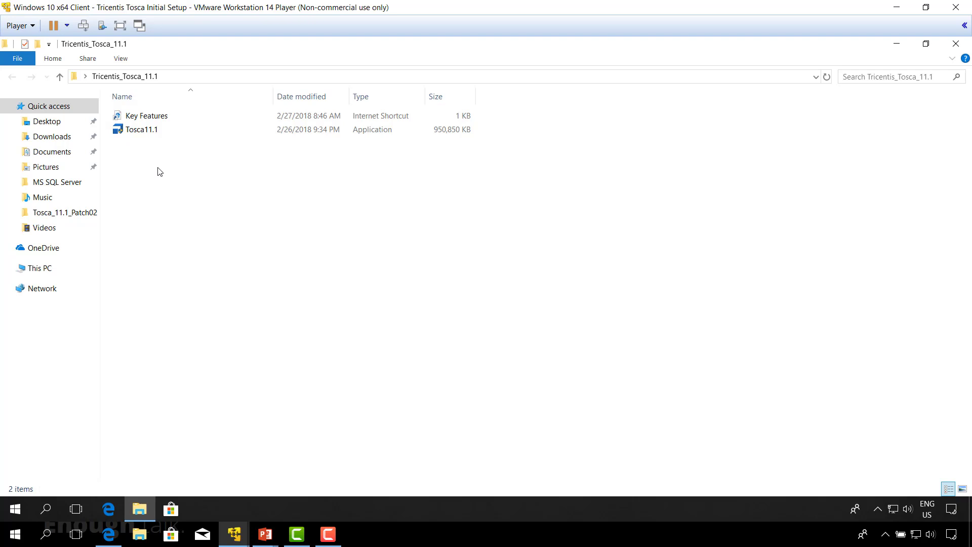
{"action": "right_click", "coordinate": [148, 132]}
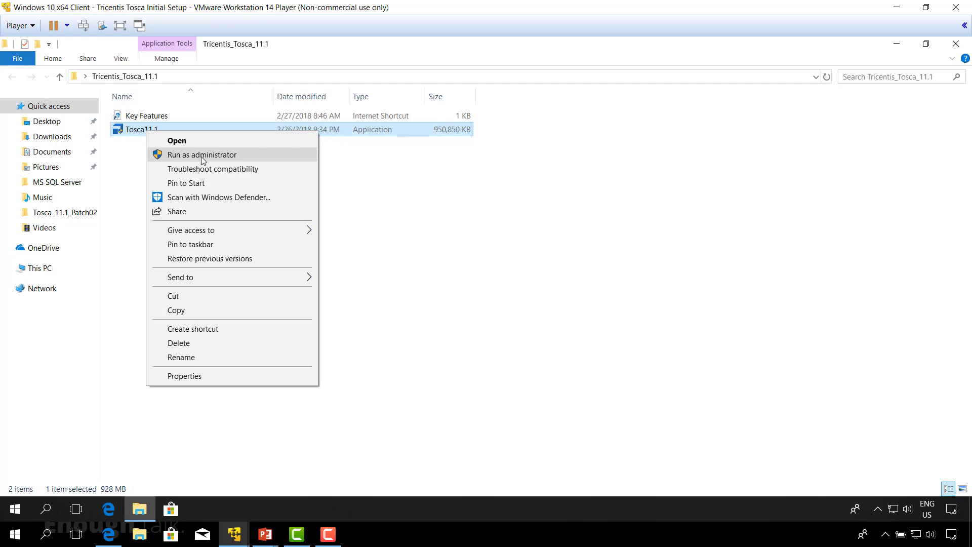
{"action": "left_click", "coordinate": [201, 157]}
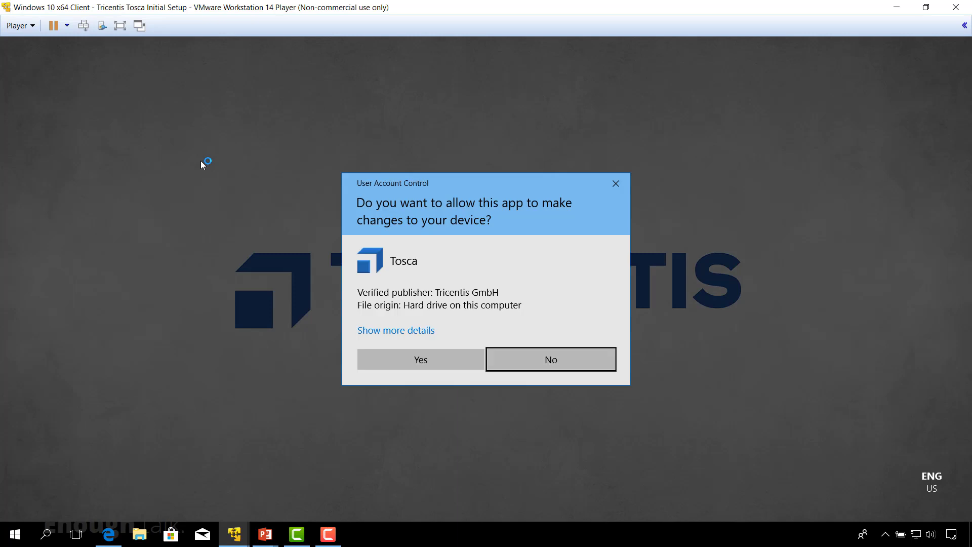
Approve the User Account Control prompt so the Tosca setup wizard loads its welcome page.
{"action": "left_click", "coordinate": [445, 362]}
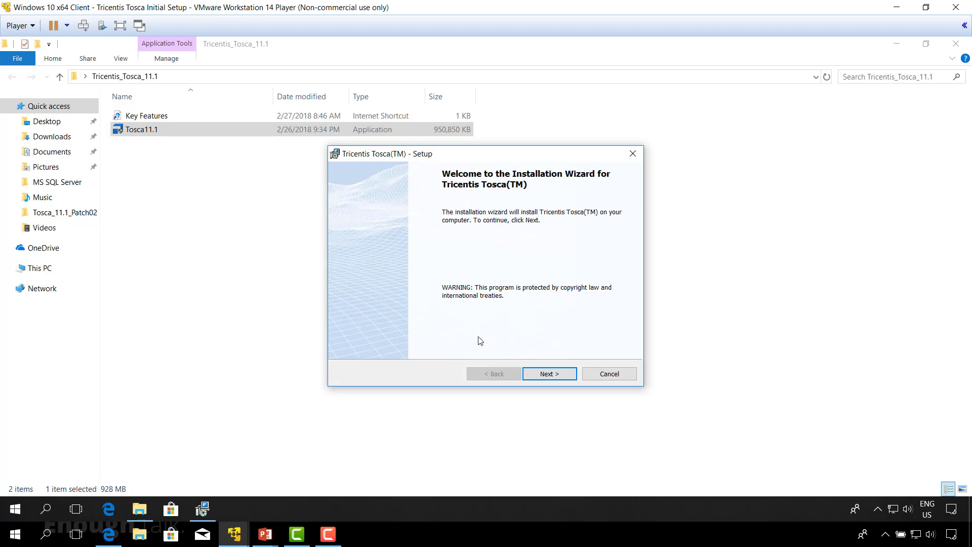
Accept the Tosca license agreement and continue to the diagnostics page.
{"action": "left_click", "coordinate": [546, 376]}
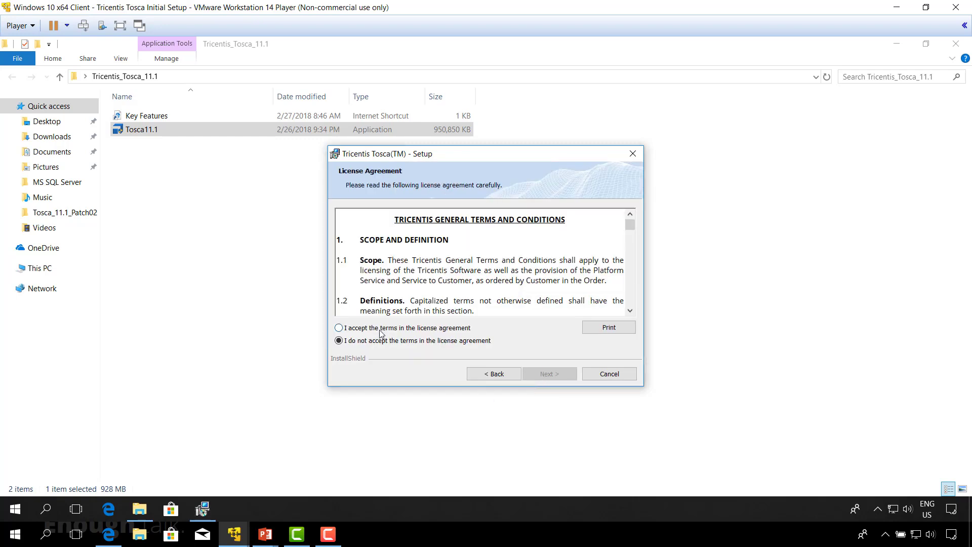
{"action": "left_click", "coordinate": [339, 328]}
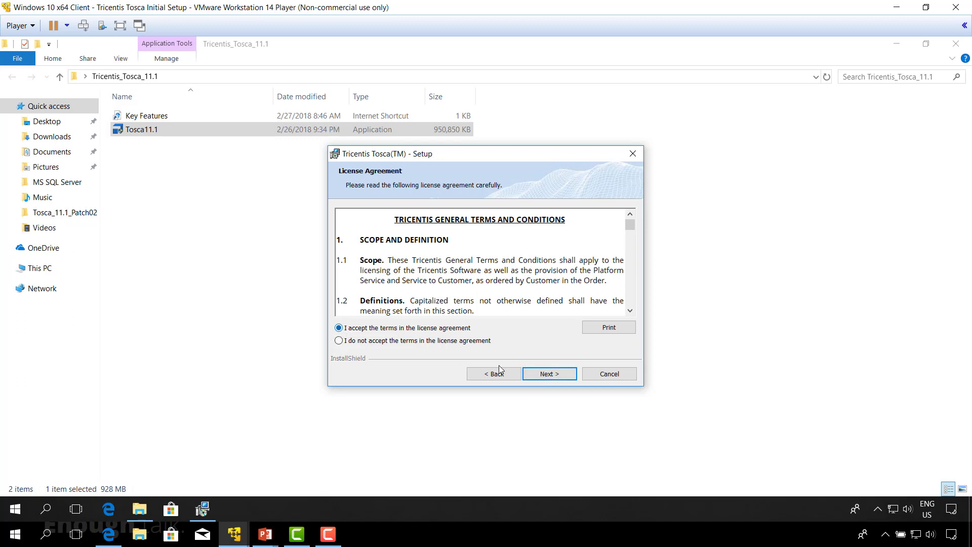
{"action": "left_click", "coordinate": [546, 376]}
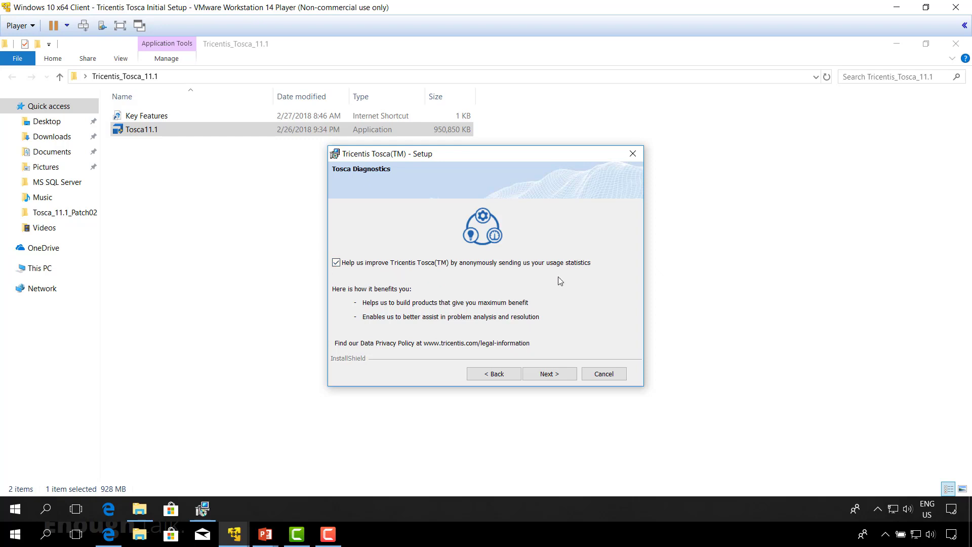
Keep the default install folder and C:\Tosca_Projects\ project and data paths.
{"action": "left_click", "coordinate": [546, 375]}
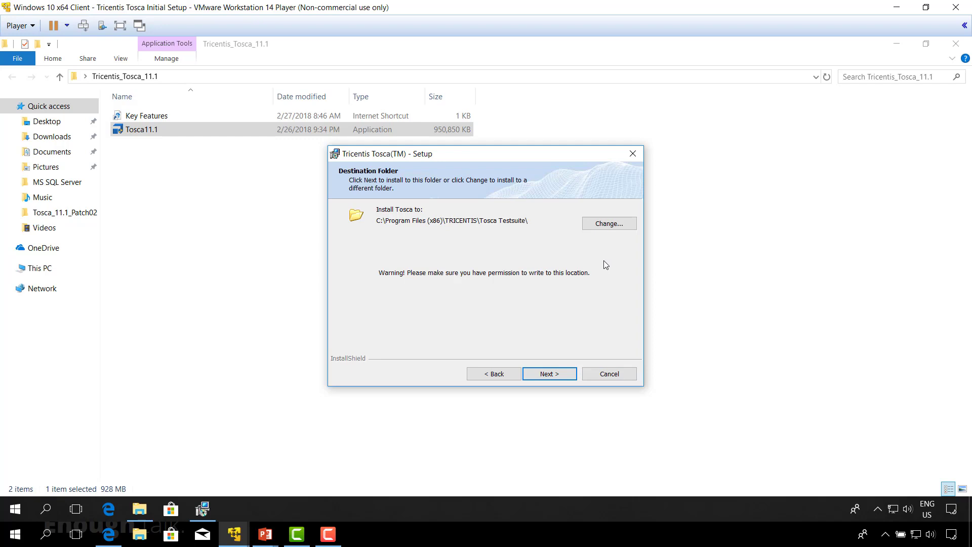
{"action": "left_click", "coordinate": [562, 374]}
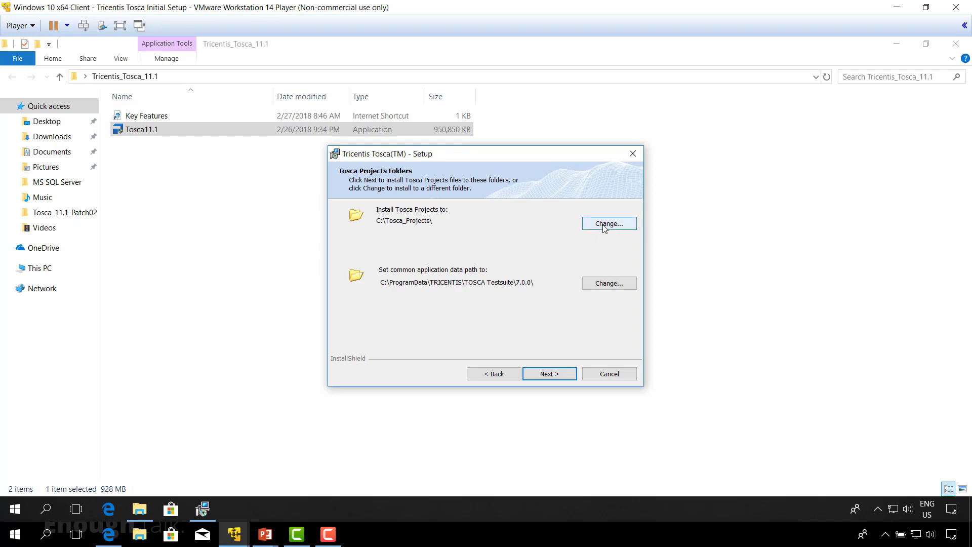
{"action": "left_click", "coordinate": [556, 375]}
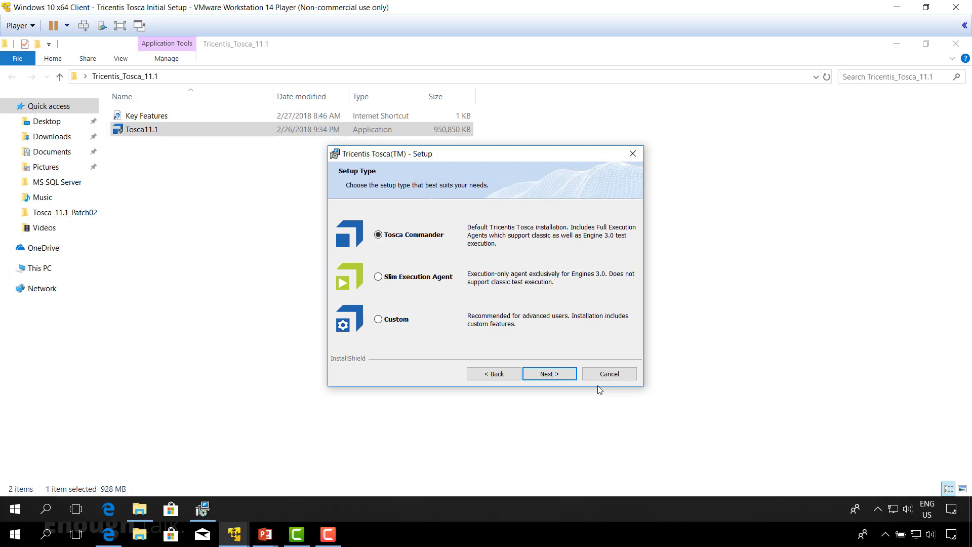
Choose the full Tosca Commander setup type over Slim Execution Agent and Custom.
{"action": "left_click", "coordinate": [379, 277]}
{"action": "left_click", "coordinate": [384, 320]}
{"action": "left_click", "coordinate": [378, 235]}
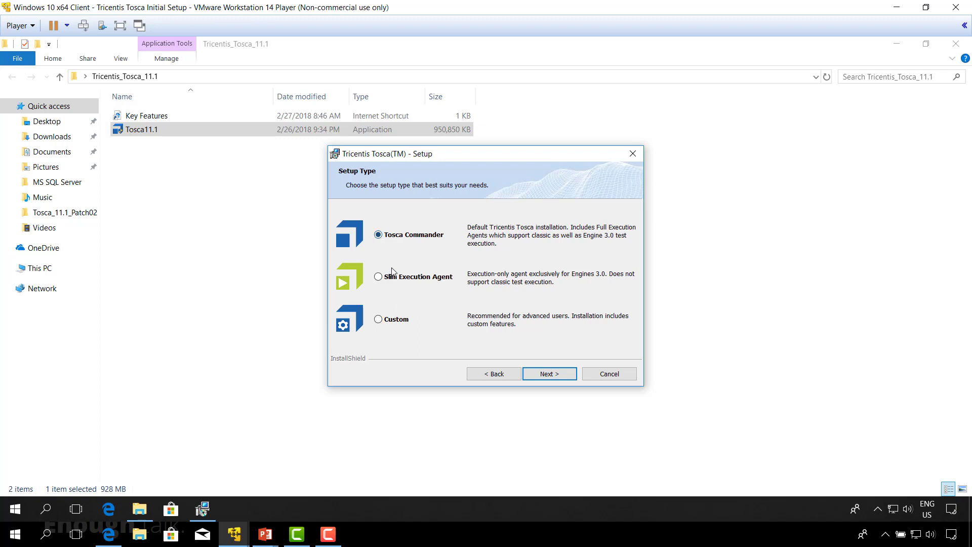
Start installing Tricentis Tosca from the Ready to Install summary.
{"action": "left_click", "coordinate": [553, 376]}
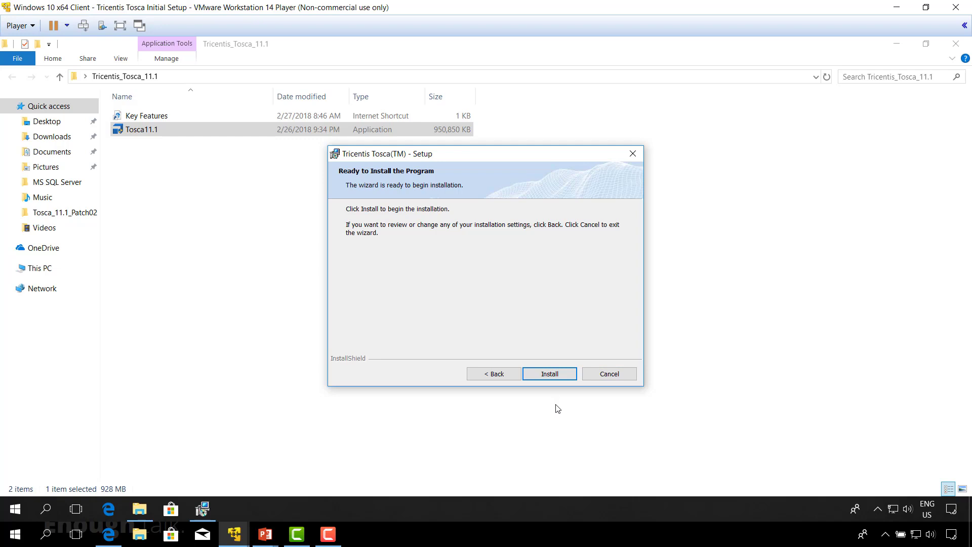
{"action": "left_click", "coordinate": [558, 377]}
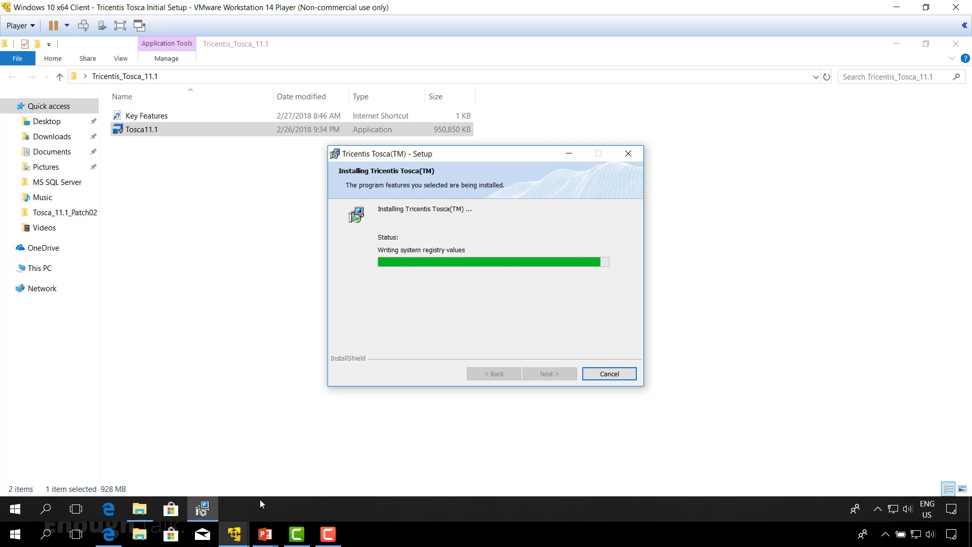
{"action": "mouse_move", "coordinate": [235, 538]}
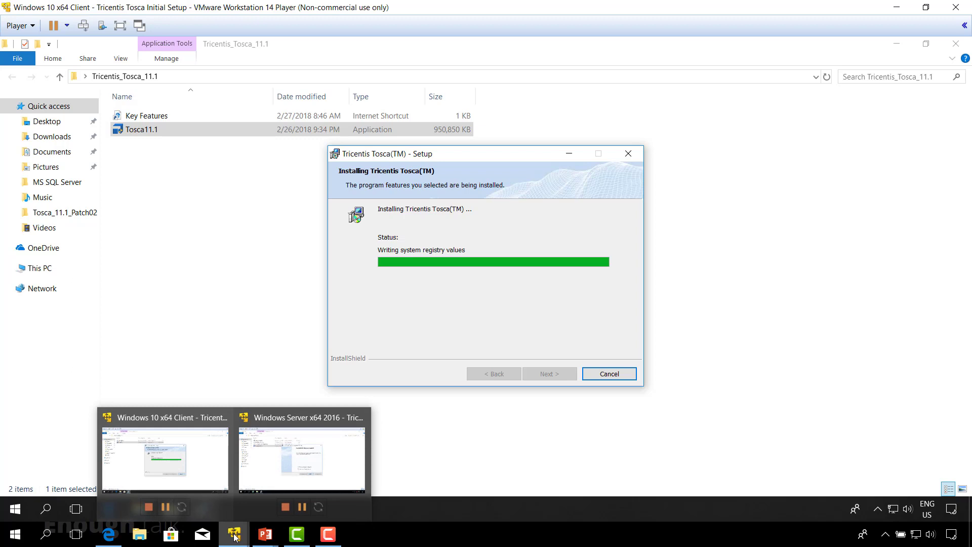
On the Server VM, finish the wizard opening Tosca Server in the browser, and scroll to License Server.
{"action": "left_click", "coordinate": [303, 451]}
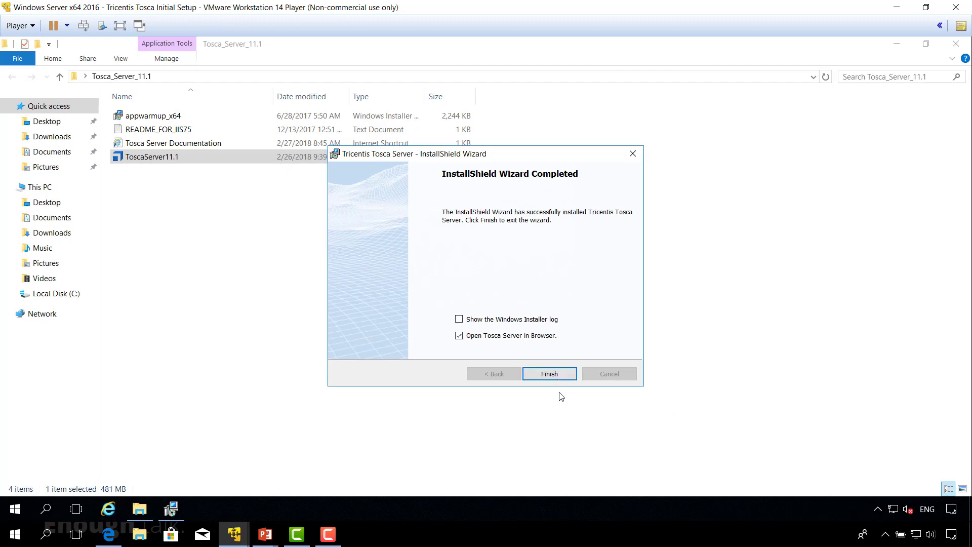
{"action": "left_click", "coordinate": [560, 375]}
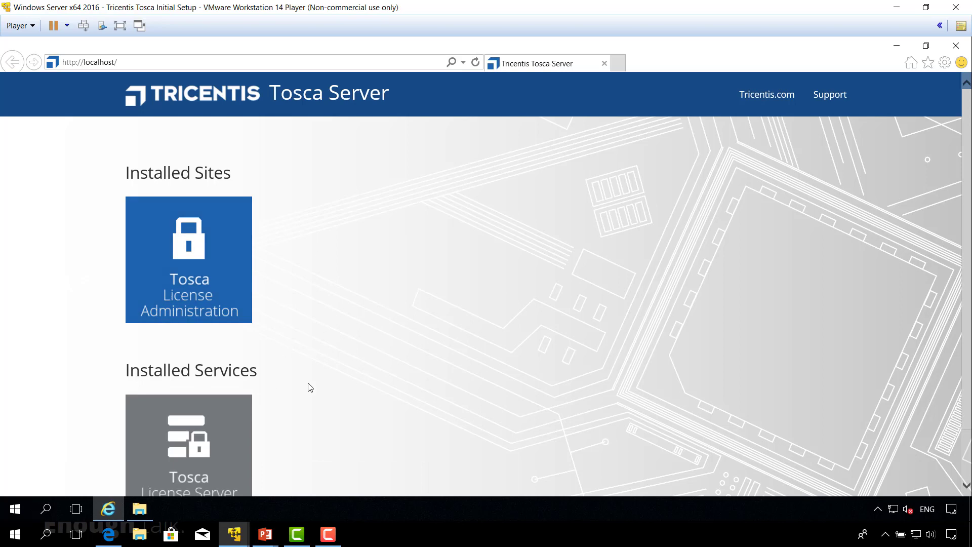
{"action": "scroll", "coordinate": [310, 388], "scroll_direction": "down", "scroll_amount": 2}
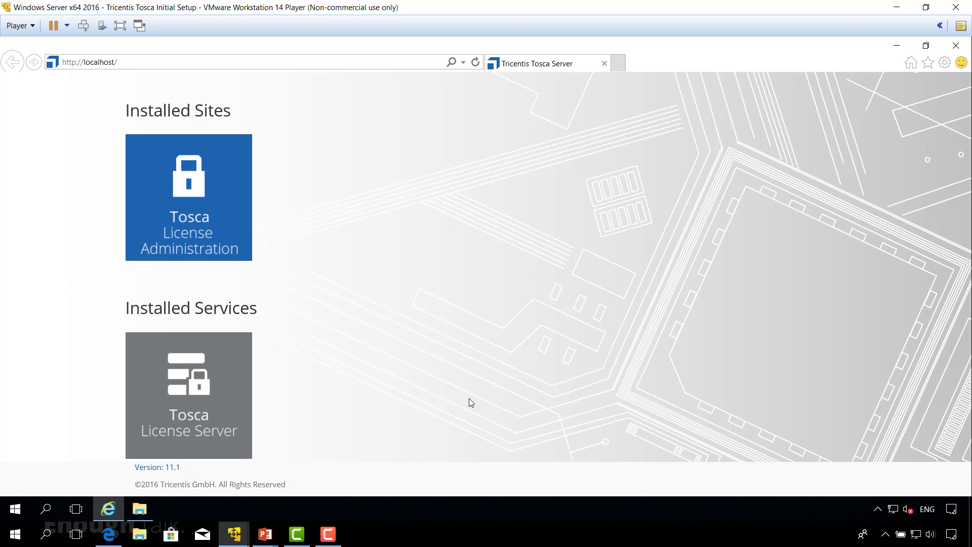
Close the Tosca Server web page and the Tosca_Server_11.1 folder window.
{"action": "left_click", "coordinate": [956, 45]}
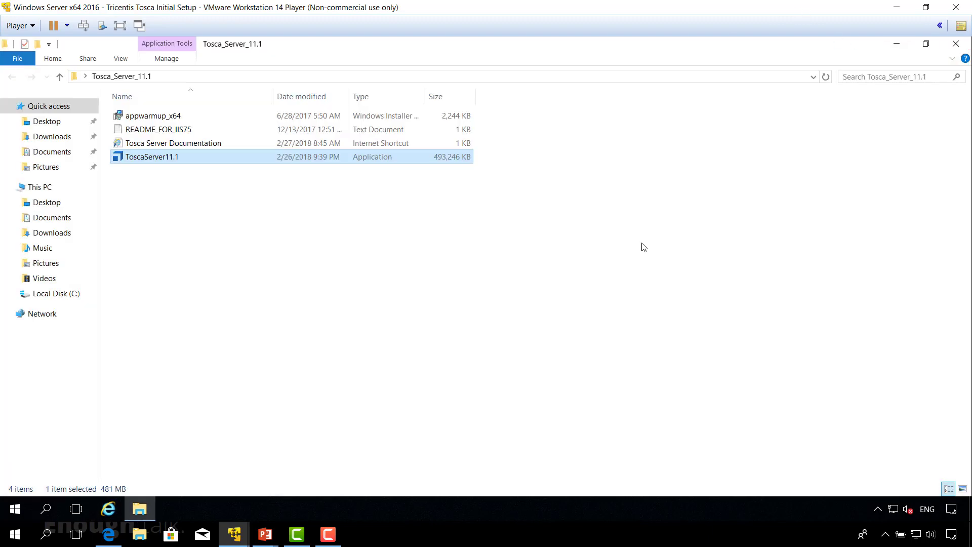
{"action": "left_click", "coordinate": [955, 43]}
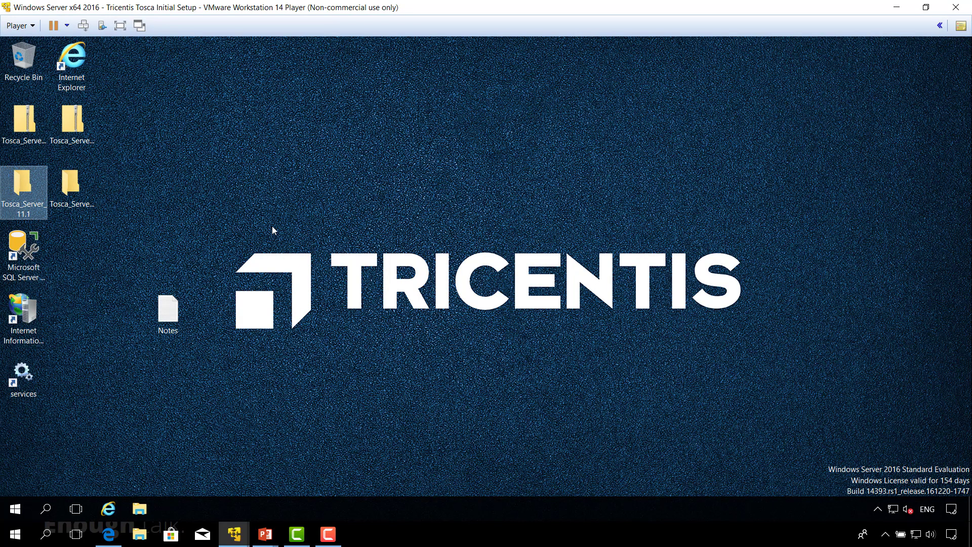
{"action": "left_click", "coordinate": [184, 239]}
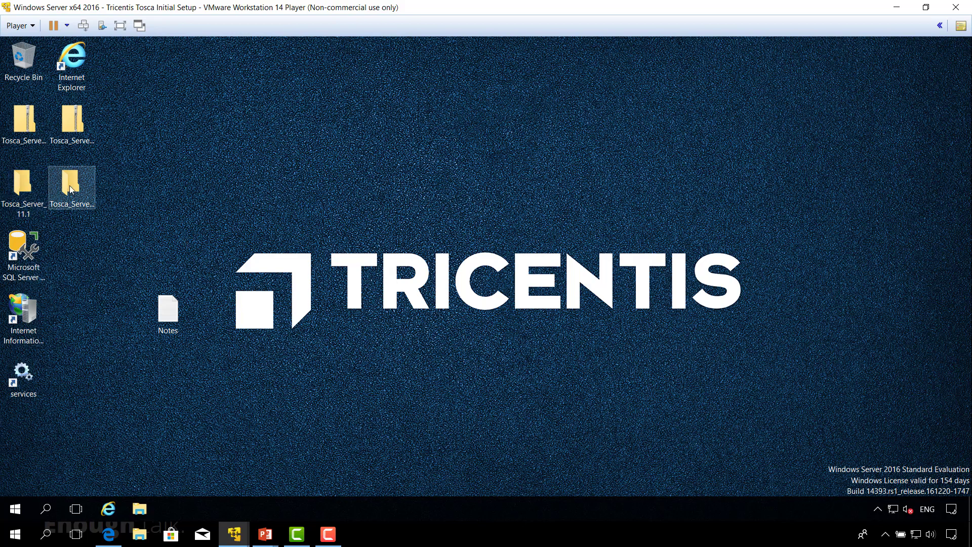
Run Update_ToscaServer_11.1.0_Patch01 from the Tosca_Server_11.1_Patch01 folder as administrator.
{"action": "double_click", "coordinate": [71, 189]}
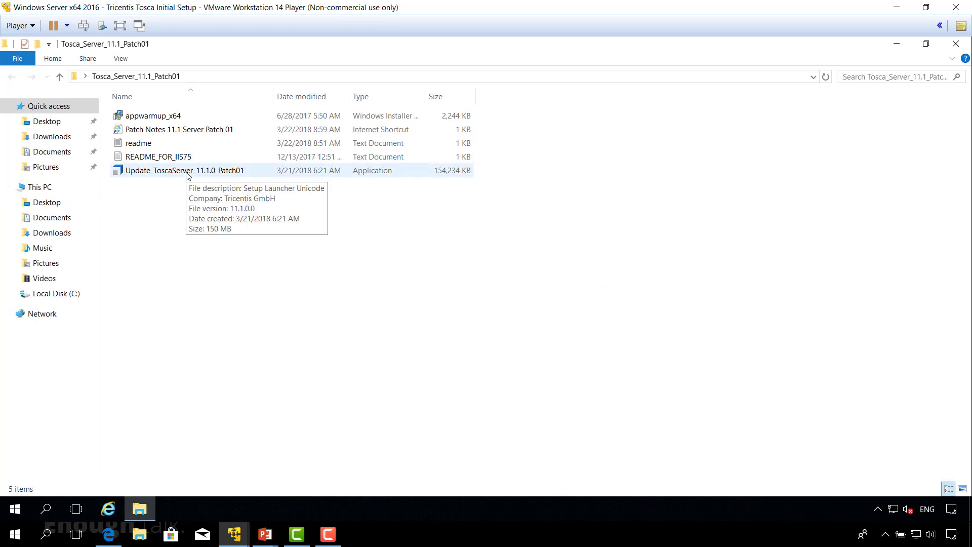
{"action": "right_click", "coordinate": [186, 172]}
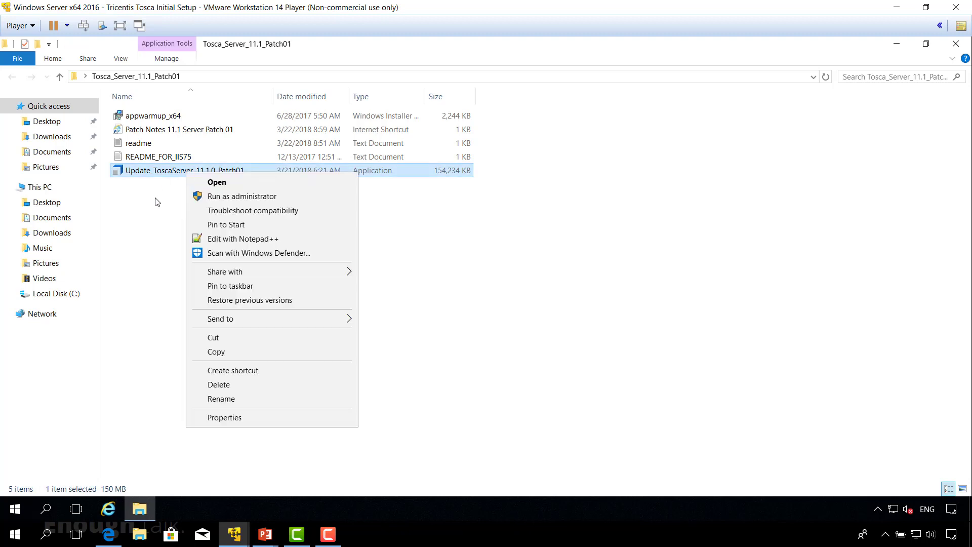
{"action": "left_click", "coordinate": [228, 198]}
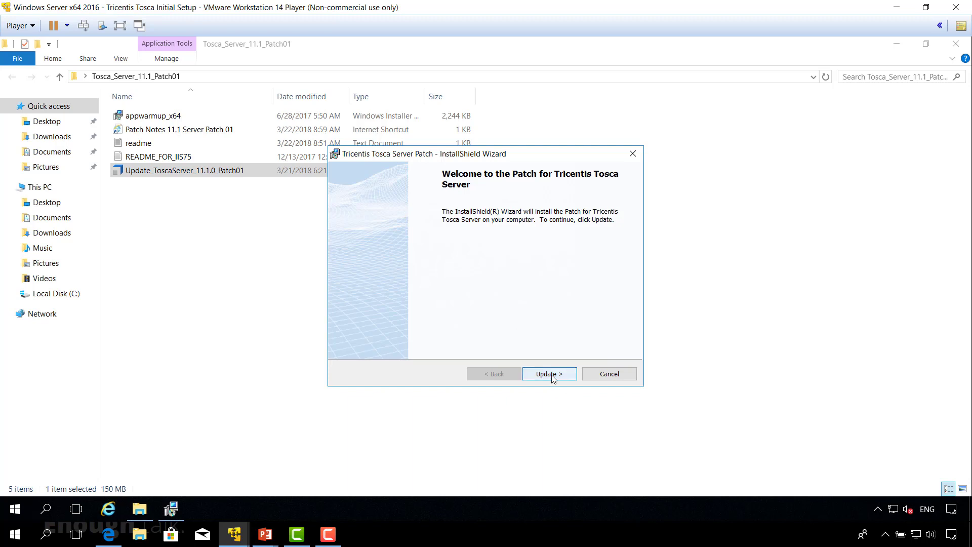
Start the Patch01 update of Tosca Server from the patch wizard's Welcome page.
{"action": "left_click", "coordinate": [552, 375]}
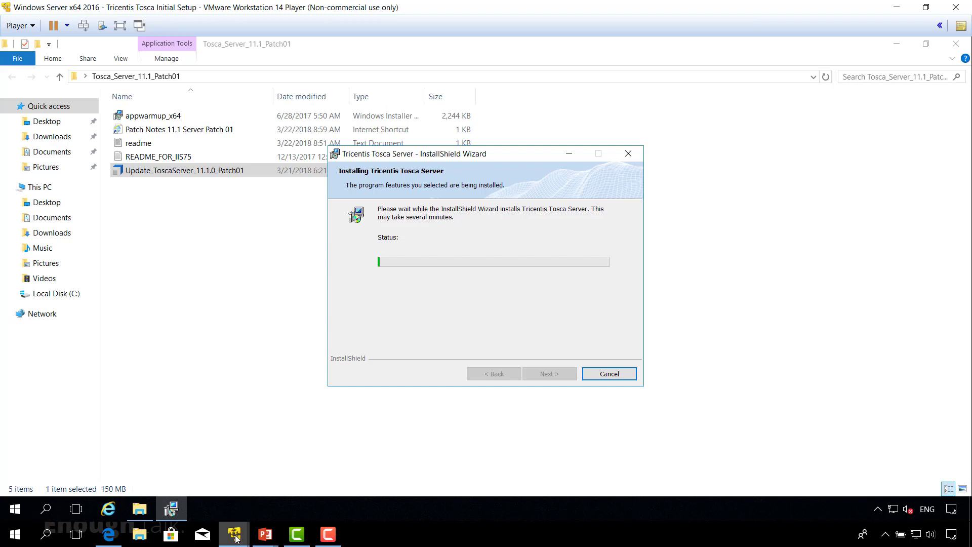
{"action": "mouse_move", "coordinate": [236, 539]}
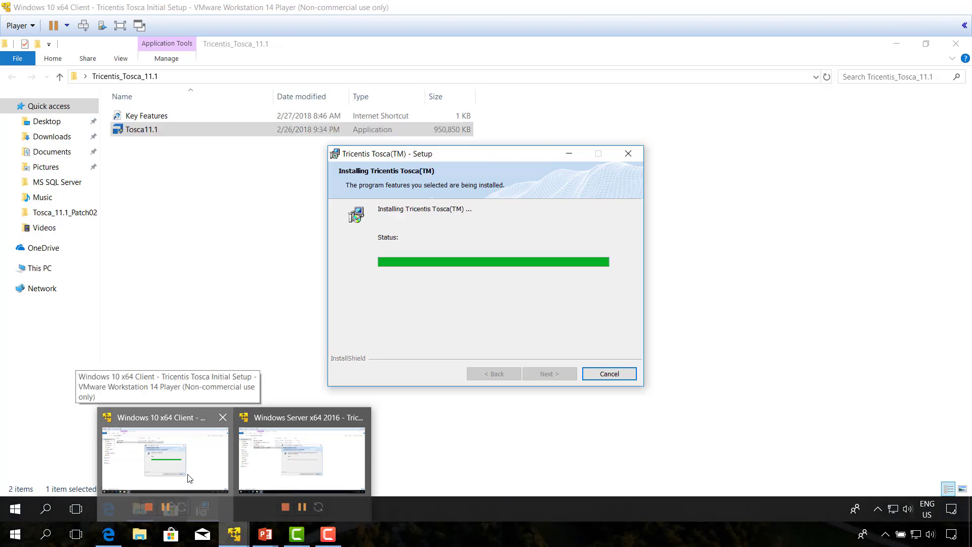
Return to the Windows 10 client VM and wait for the Tosca installation to complete.
{"action": "left_click", "coordinate": [190, 479]}
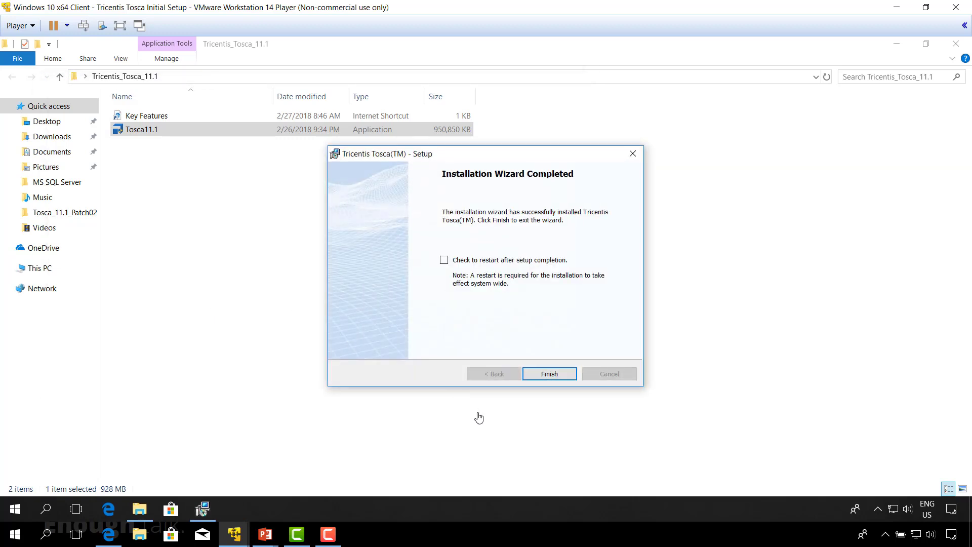
Finish the Tosca setup, close the Tricentis_Tosca_11.1 window, and open the Tosca_11.1_Patch02 folder.
{"action": "left_click", "coordinate": [548, 375]}
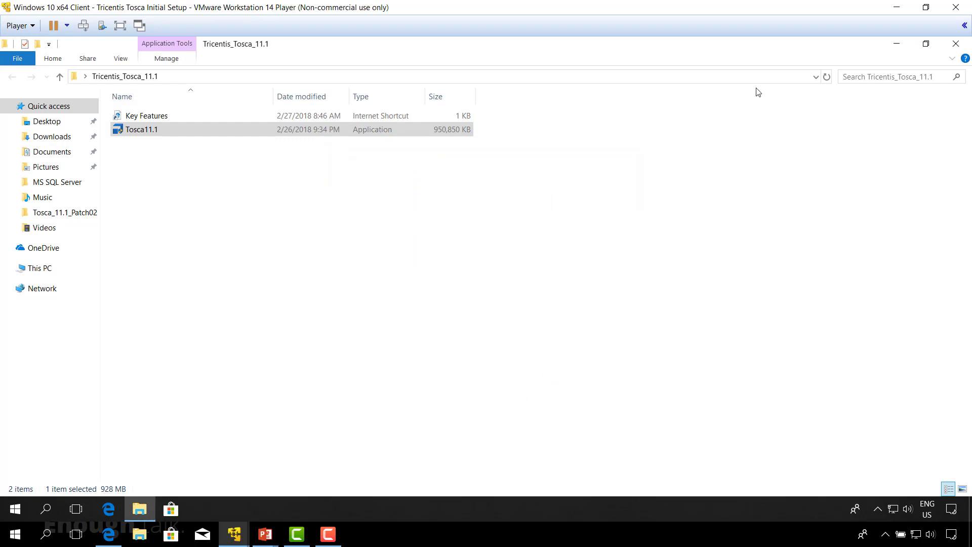
{"action": "left_click", "coordinate": [955, 43]}
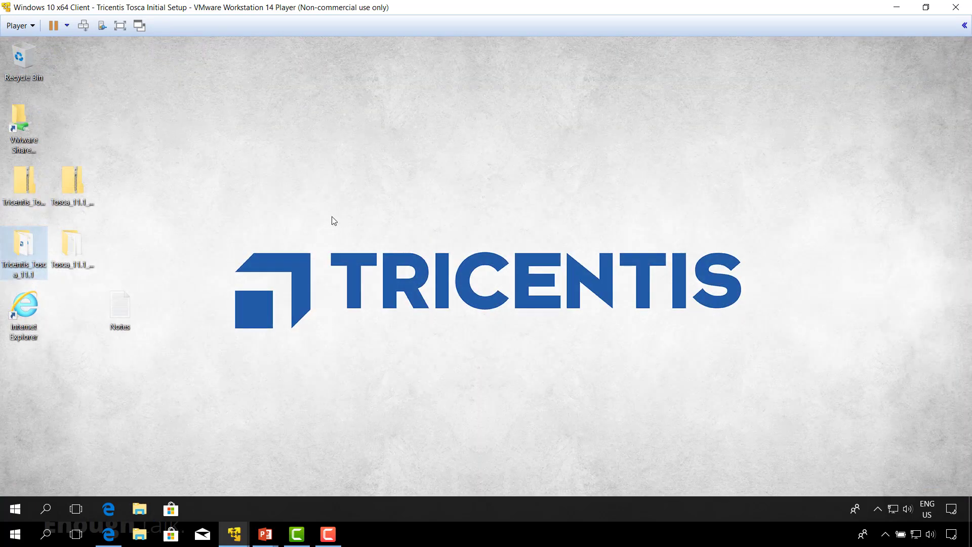
{"action": "mouse_move", "coordinate": [74, 187]}
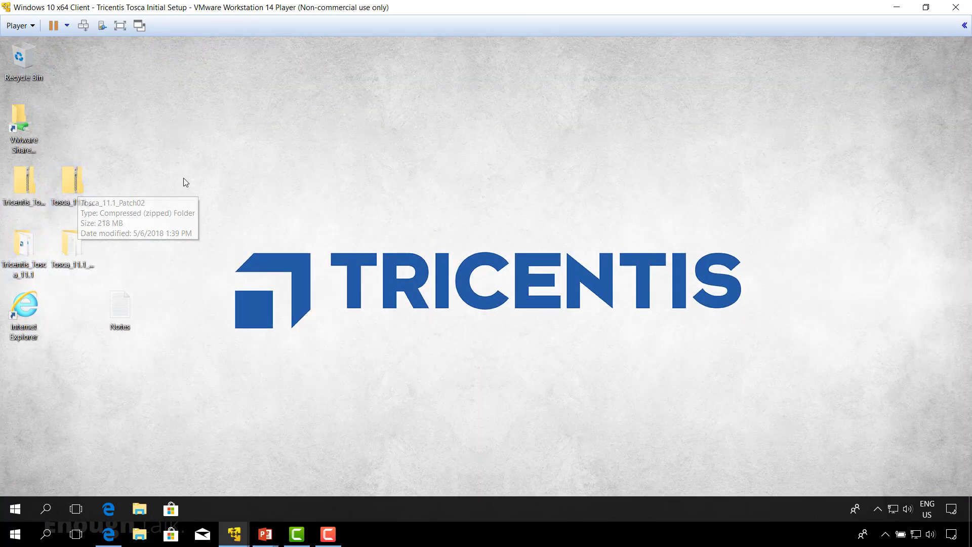
{"action": "left_click", "coordinate": [77, 243]}
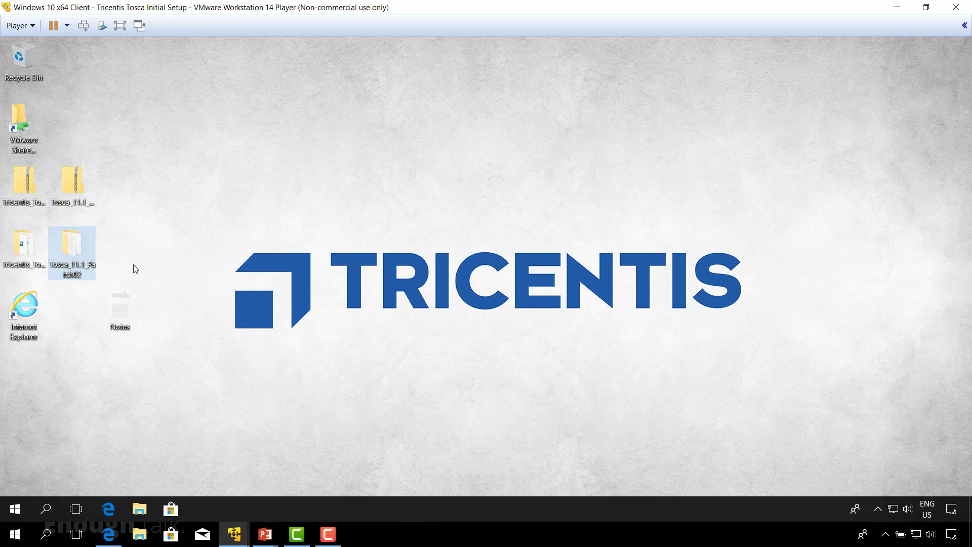
{"action": "double_click", "coordinate": [71, 249]}
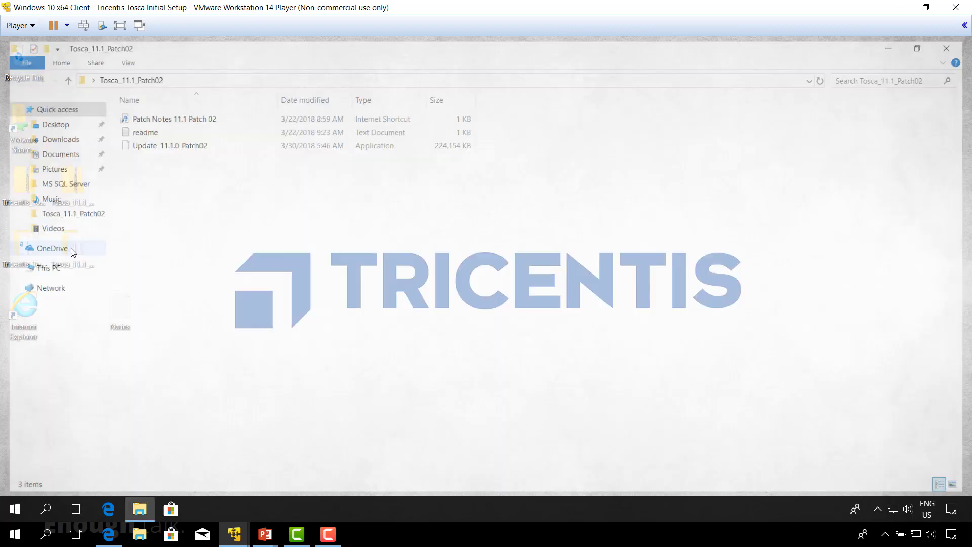
Read the readme requiring Tosca Server 11.1 Patch 01, then bring up Update_11.1.0_Patch02's options.
{"action": "double_click", "coordinate": [143, 130]}
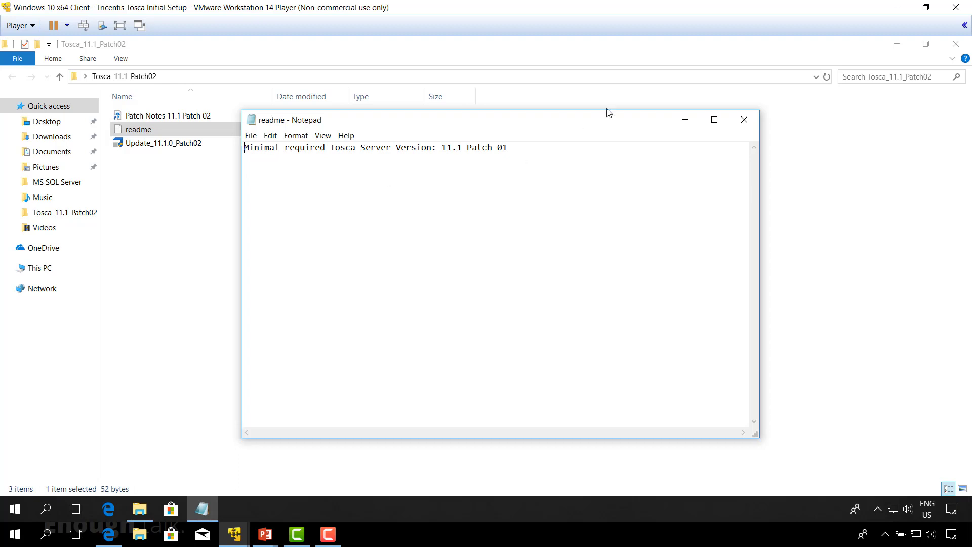
{"action": "left_click", "coordinate": [746, 118]}
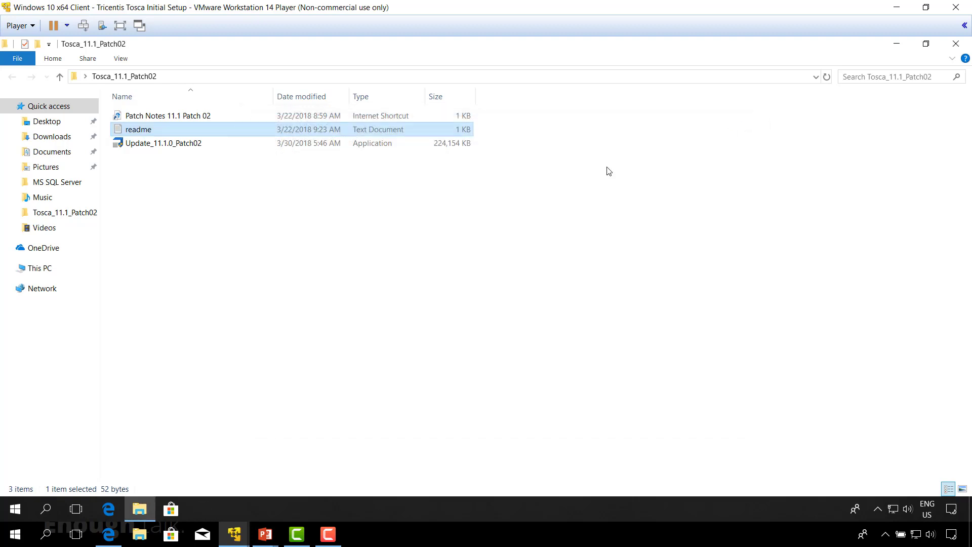
{"action": "left_click", "coordinate": [189, 196]}
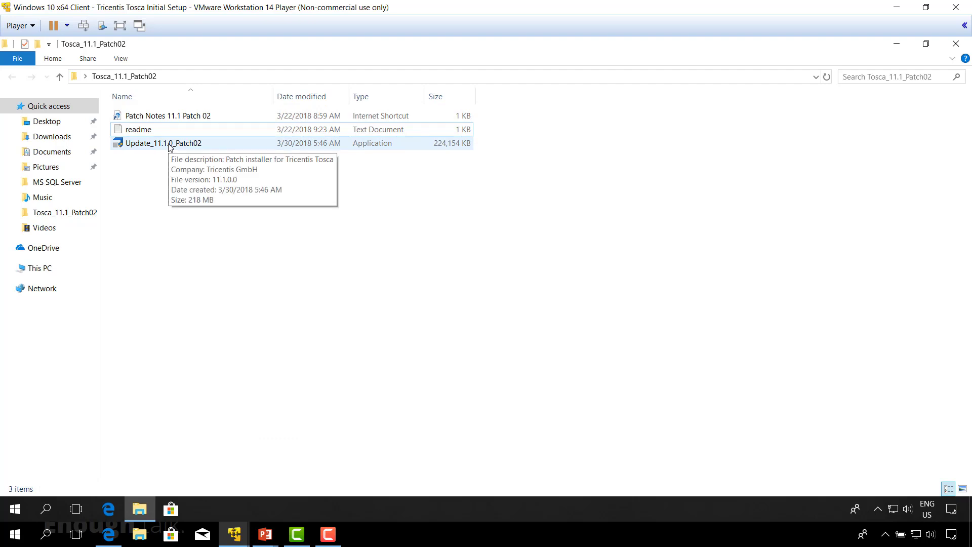
{"action": "right_click", "coordinate": [169, 147]}
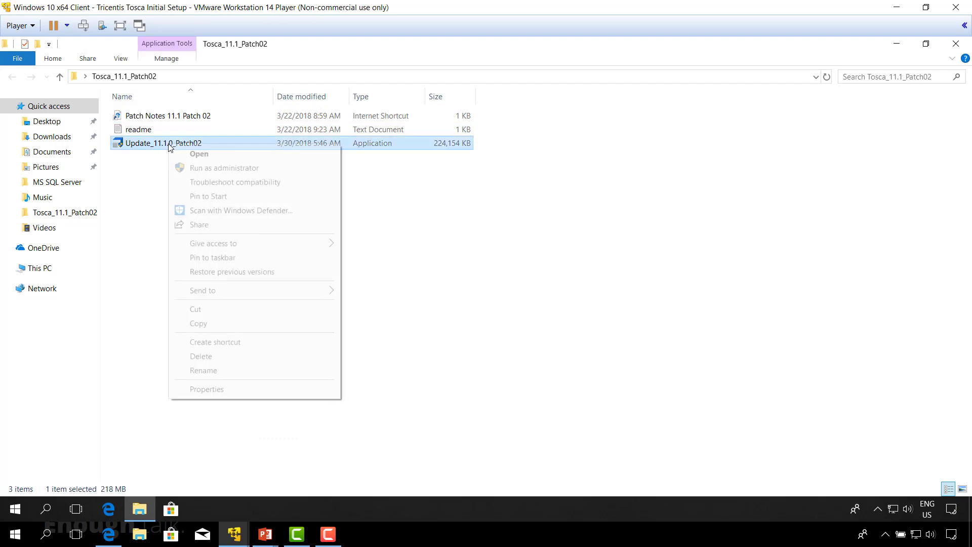
Run Update_11.1.0_Patch02 as administrator and approve the User Account Control prompt.
{"action": "left_click", "coordinate": [197, 172]}
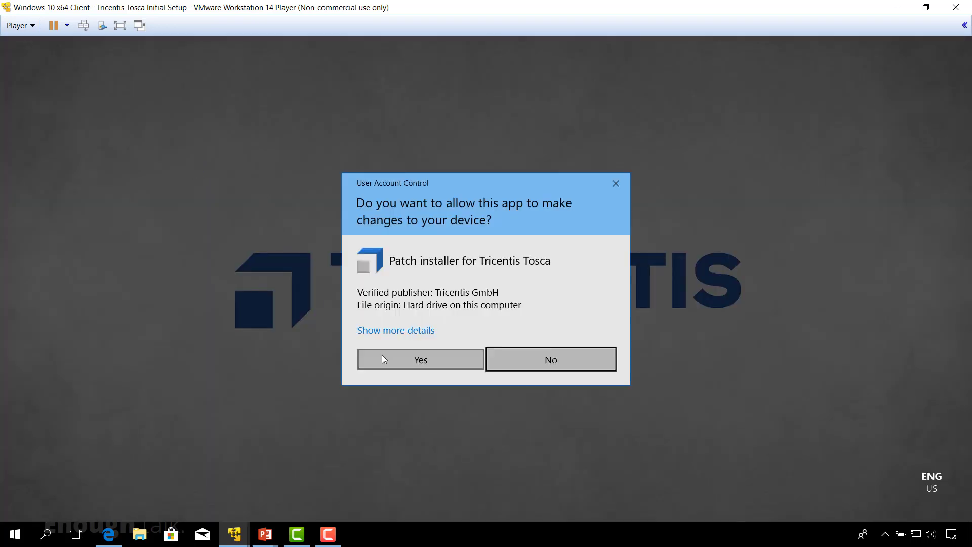
{"action": "left_click", "coordinate": [382, 355]}
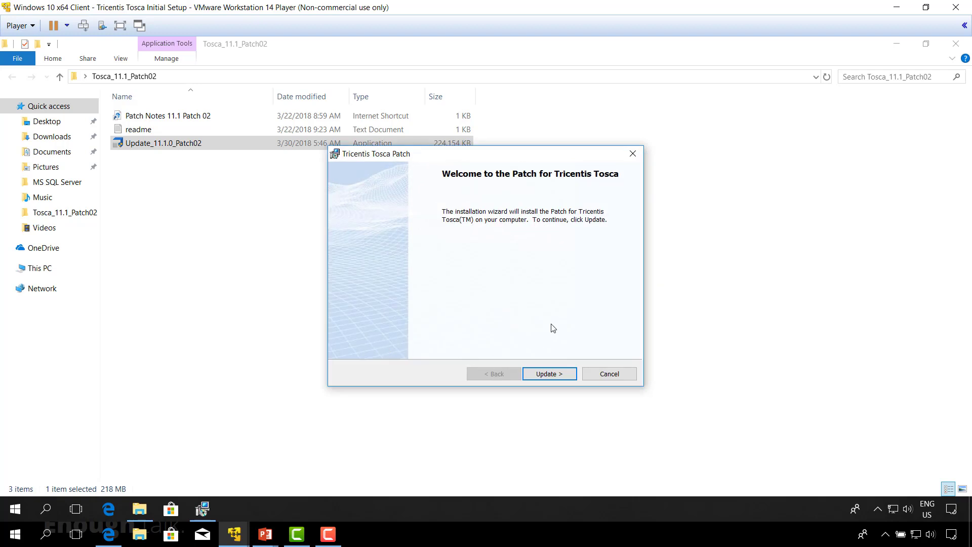
Start the Patch02 update, letting setup automatically close the in-use Tosca Automation Service.
{"action": "left_click", "coordinate": [549, 375]}
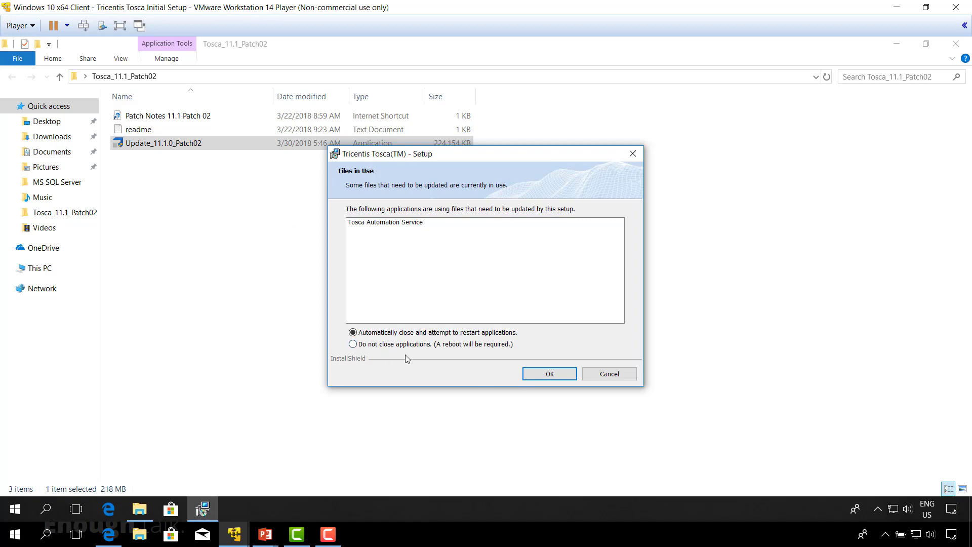
{"action": "left_click", "coordinate": [549, 376]}
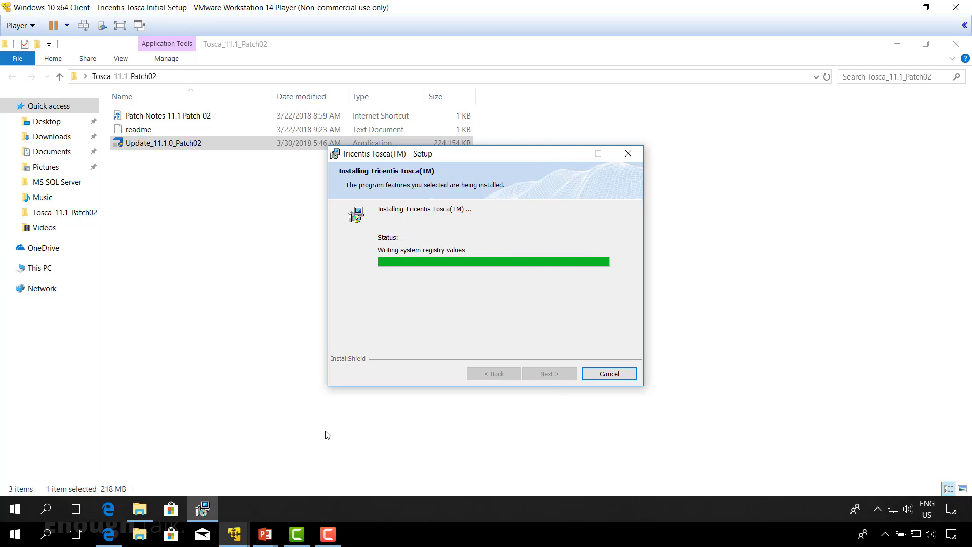
{"action": "mouse_move", "coordinate": [236, 535]}
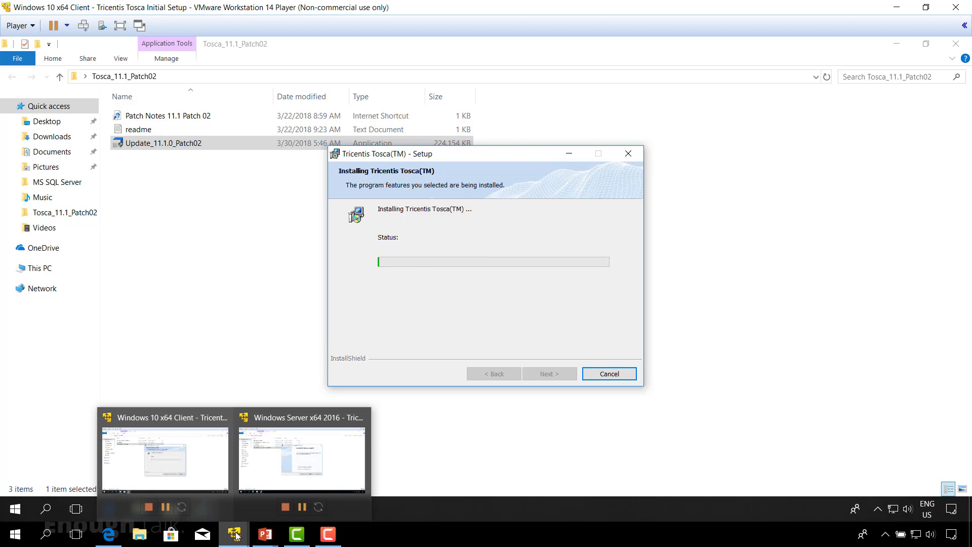
On the Server VM, finish Patch01, confirm Tosca Server shows version 11.1 P1, and close the browser.
{"action": "left_click", "coordinate": [292, 476]}
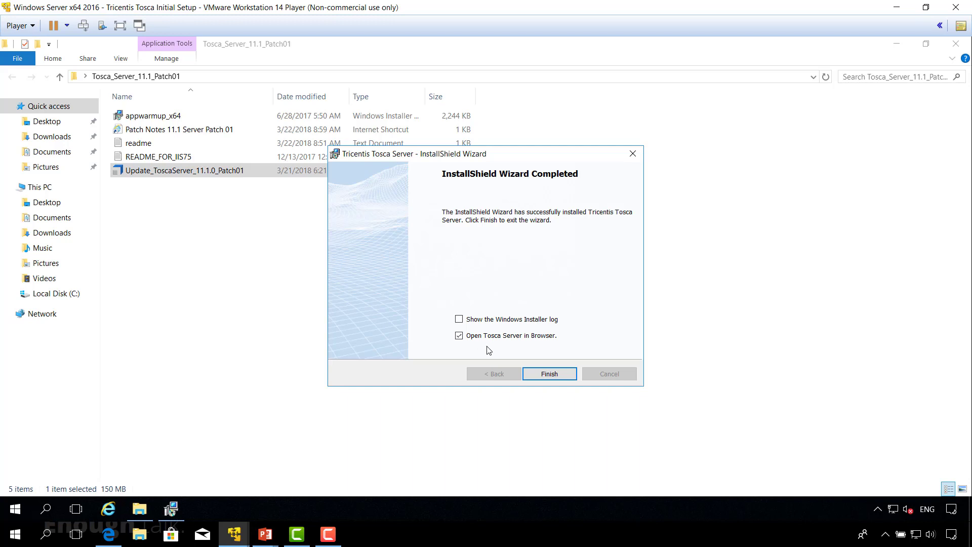
{"action": "left_click", "coordinate": [551, 376]}
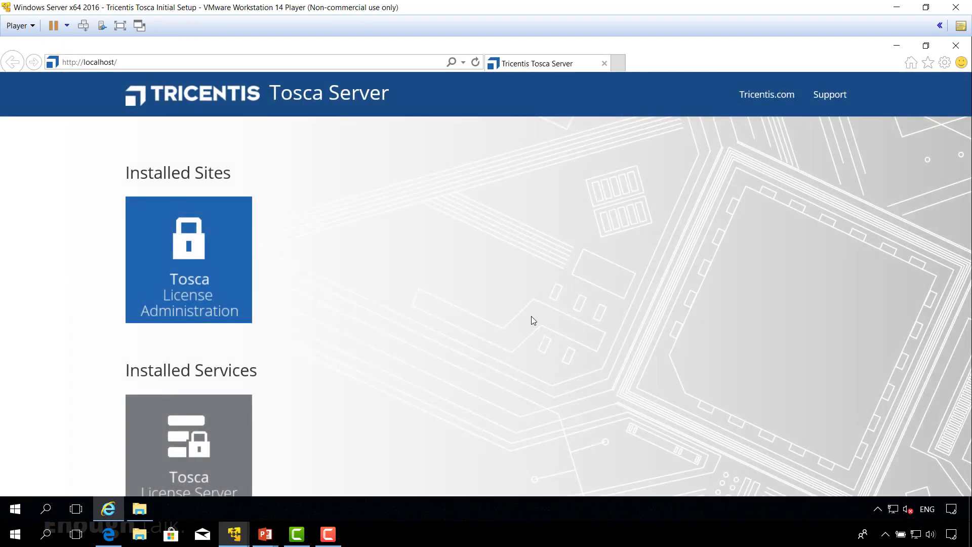
{"action": "scroll", "coordinate": [531, 316], "scroll_direction": "down", "scroll_amount": 2}
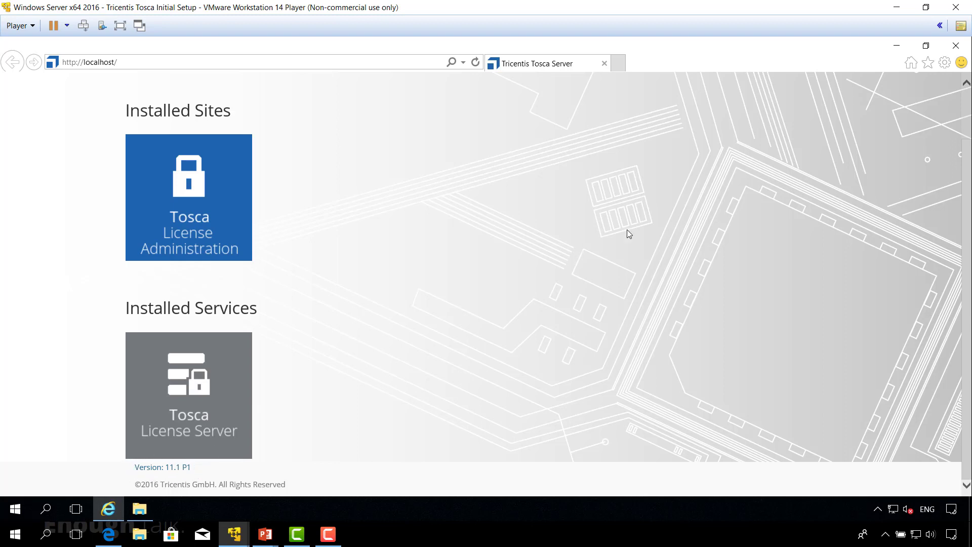
{"action": "left_click", "coordinate": [955, 45]}
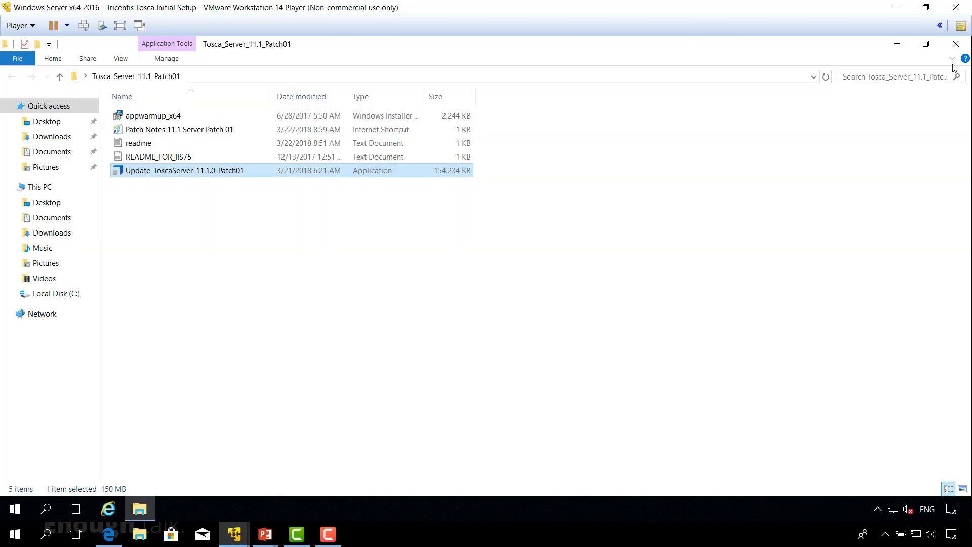
Confirm in Services that FlexNet License Server - TRICLIC1 is running and automatic, then close Services.
{"action": "left_click", "coordinate": [956, 43]}
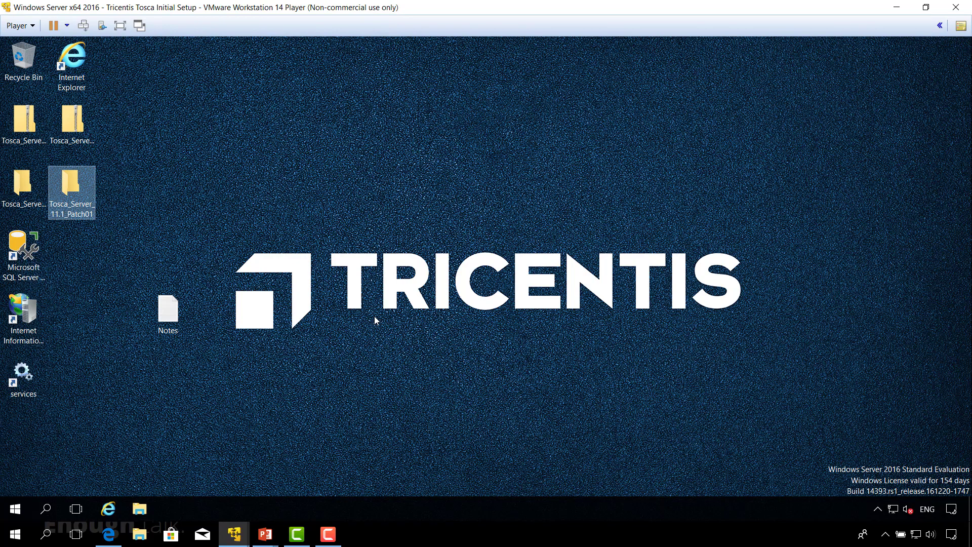
{"action": "double_click", "coordinate": [24, 387]}
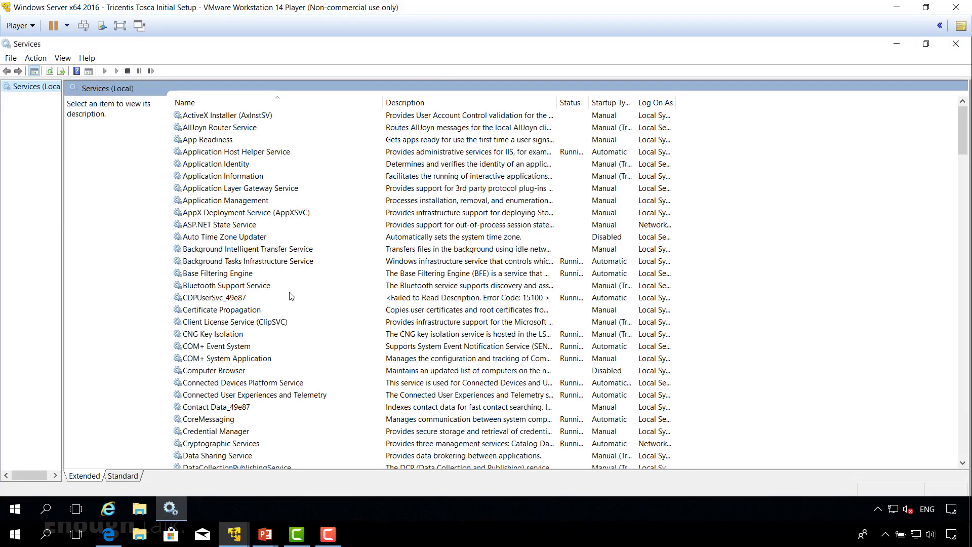
{"action": "scroll", "coordinate": [267, 288], "scroll_direction": "down", "scroll_amount": 1}
{"action": "scroll", "coordinate": [267, 282], "scroll_direction": "down", "scroll_amount": 2}
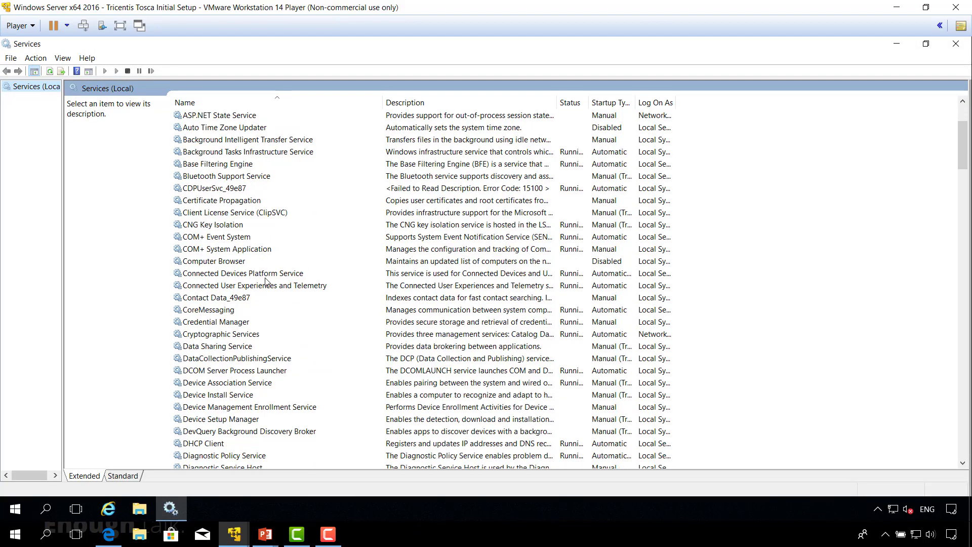
{"action": "scroll", "coordinate": [268, 279], "scroll_direction": "down", "scroll_amount": 1}
{"action": "scroll", "coordinate": [269, 278], "scroll_direction": "down", "scroll_amount": 5}
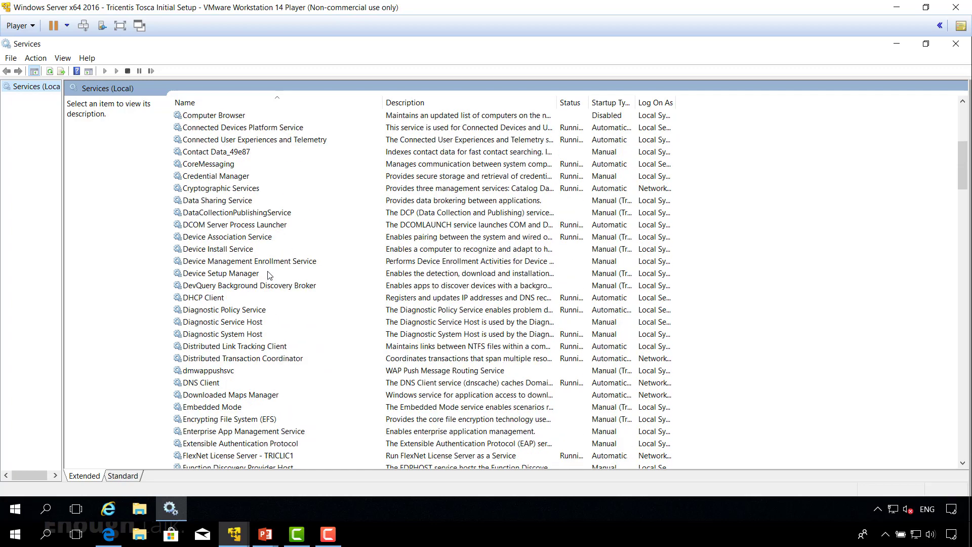
{"action": "left_click", "coordinate": [256, 384]}
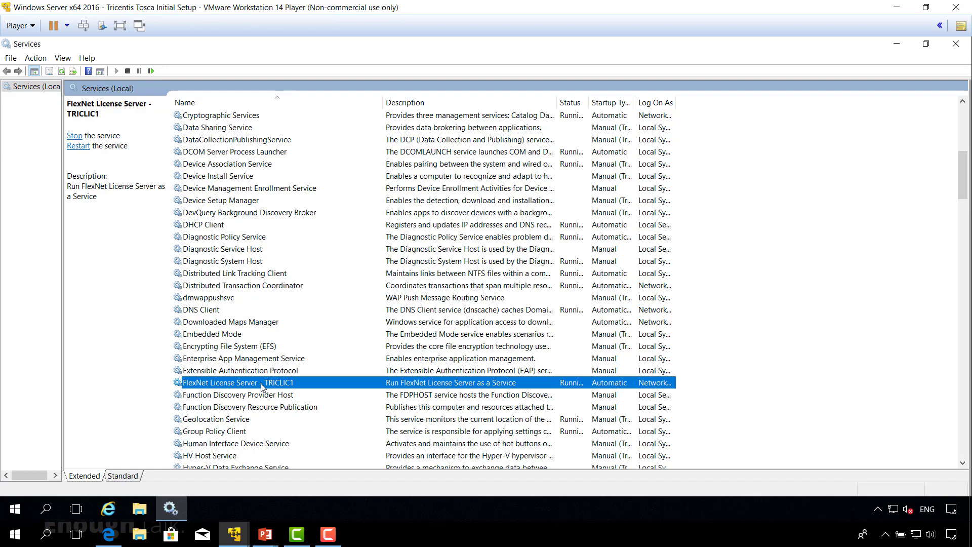
{"action": "left_click", "coordinate": [961, 47]}
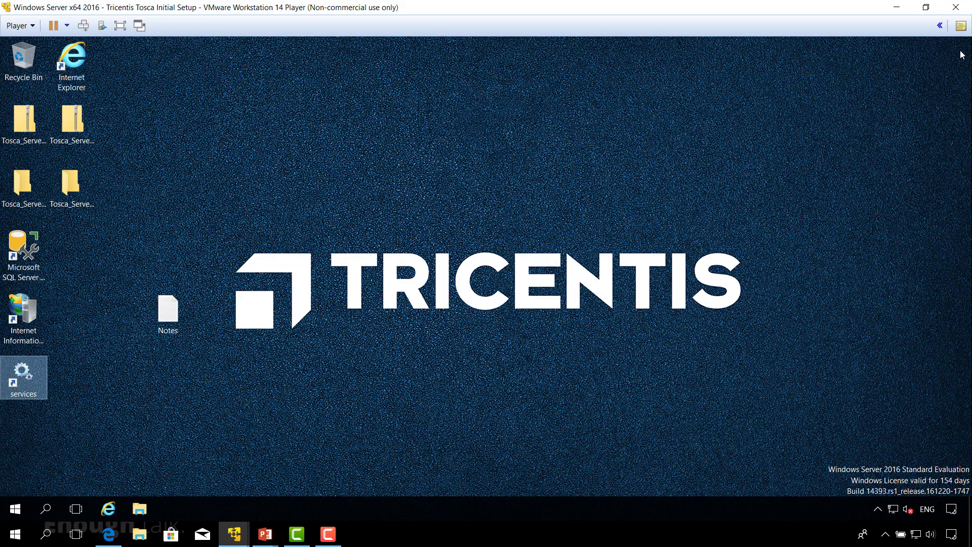
{"action": "left_click", "coordinate": [504, 363]}
Back on the Windows 10 client, finish the successful Patch02 setup and close the patch folder.
{"action": "mouse_move", "coordinate": [234, 539]}
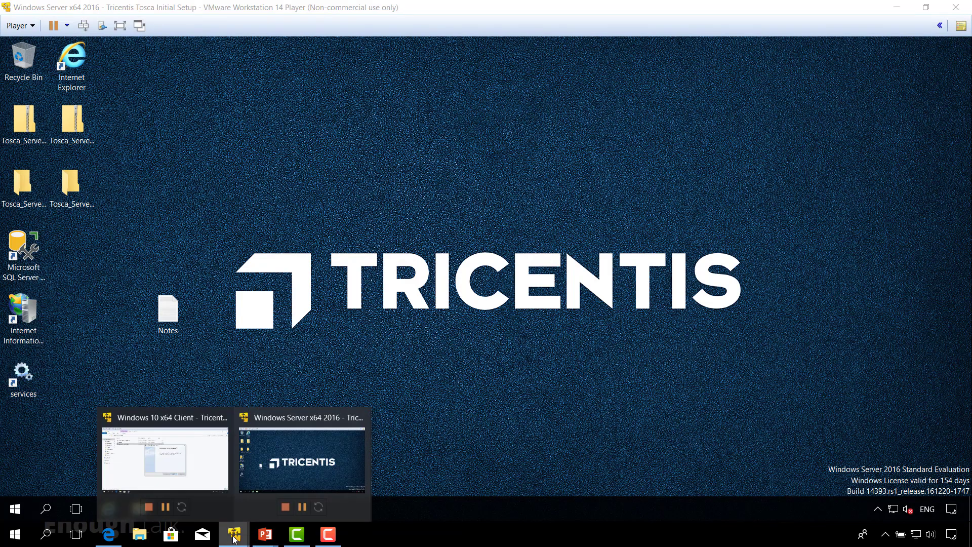
{"action": "left_click", "coordinate": [200, 466]}
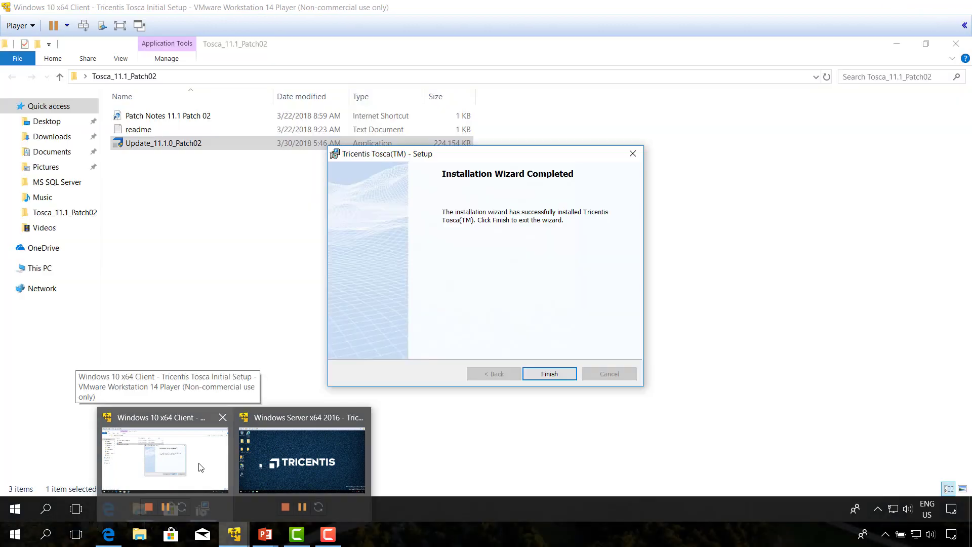
{"action": "left_click", "coordinate": [201, 466]}
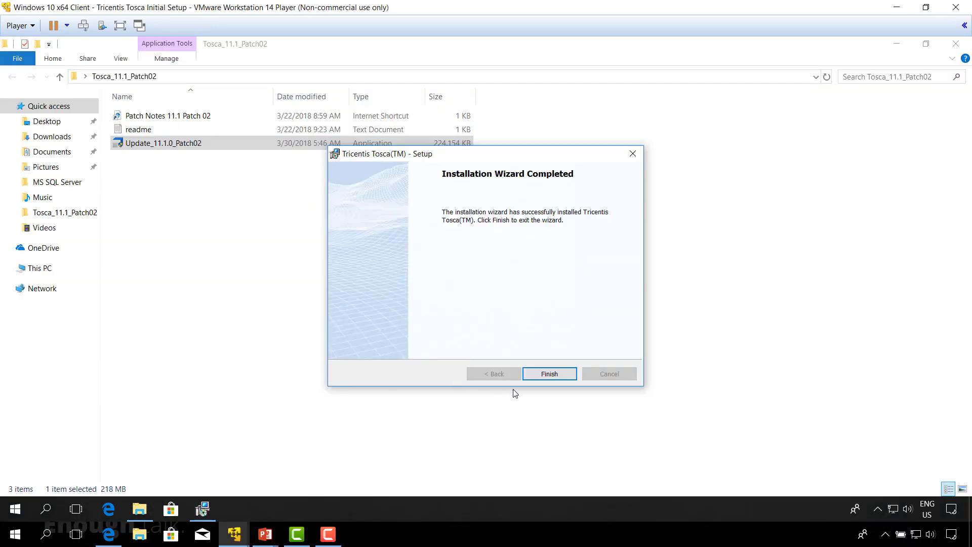
{"action": "left_click", "coordinate": [548, 379]}
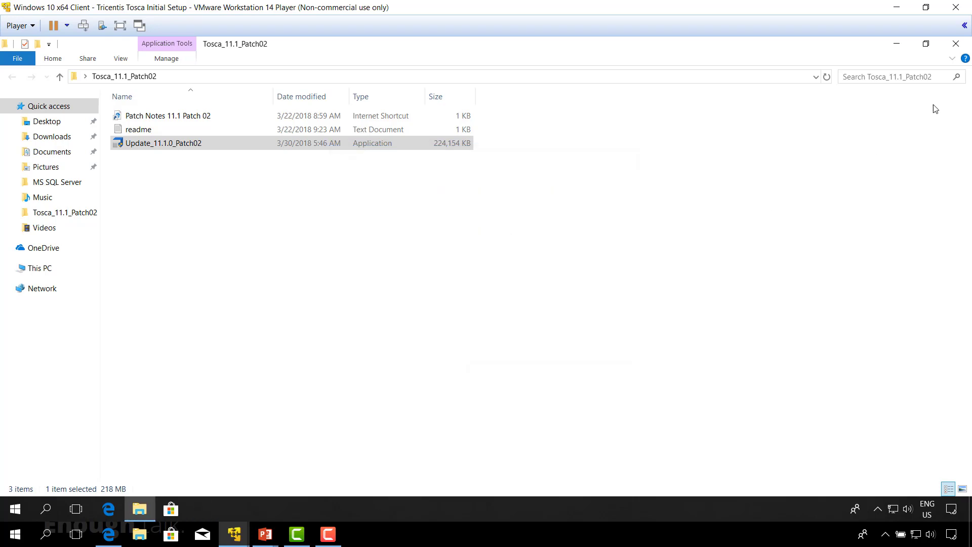
{"action": "left_click", "coordinate": [956, 44]}
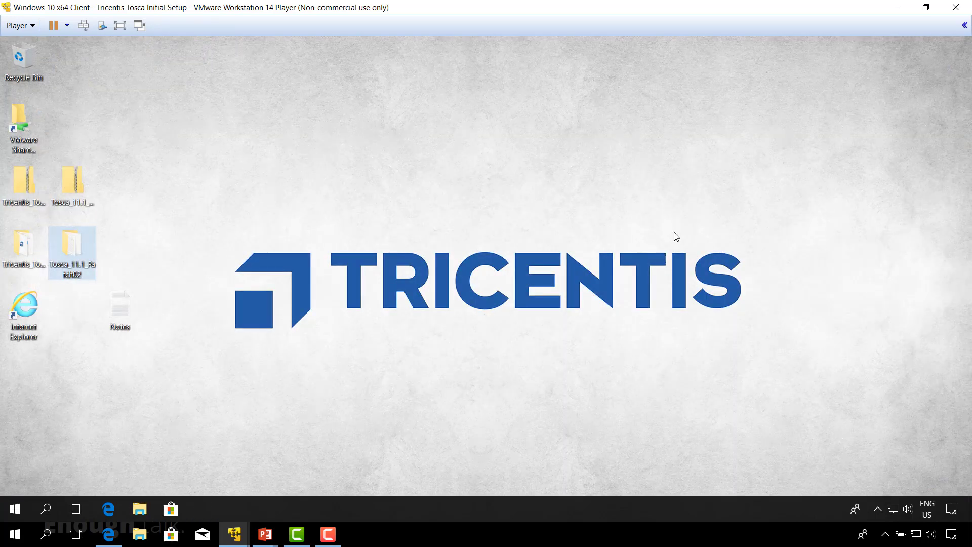
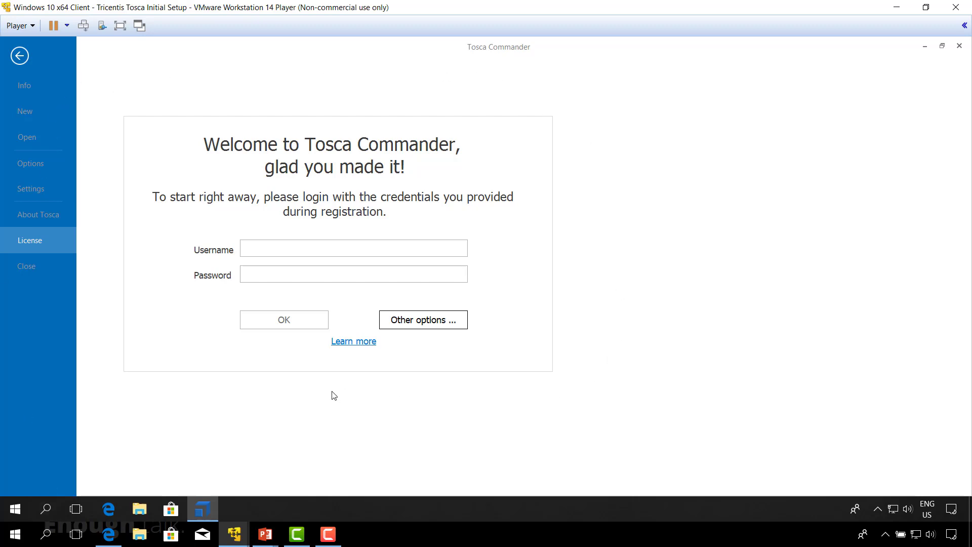
Switch to the Edge browser showing the Tricentis support downloads page.
{"action": "left_click", "coordinate": [109, 536]}
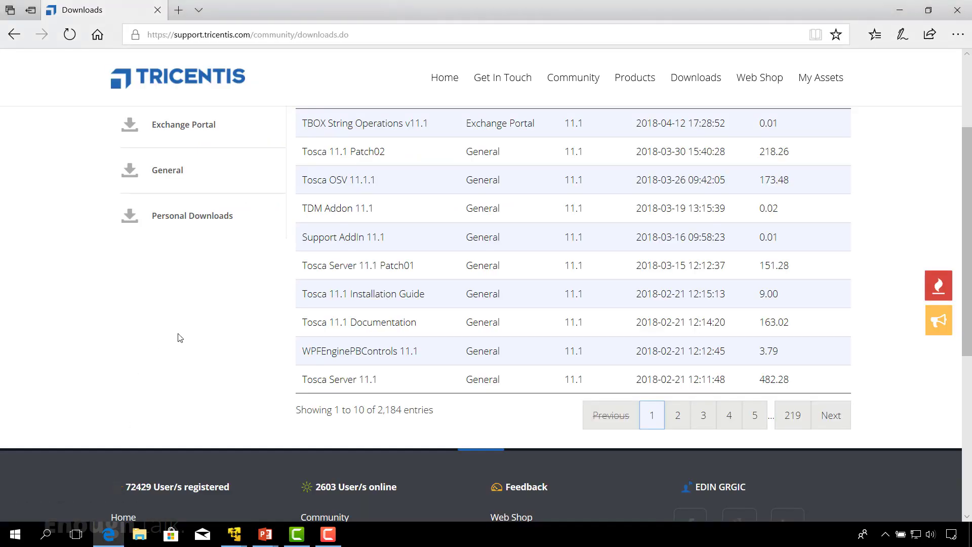
Copy the Premium Package activation ID from the last entitlement in License Overview, then return to Windows 10.
{"action": "scroll", "coordinate": [180, 338], "scroll_direction": "up", "scroll_amount": 3}
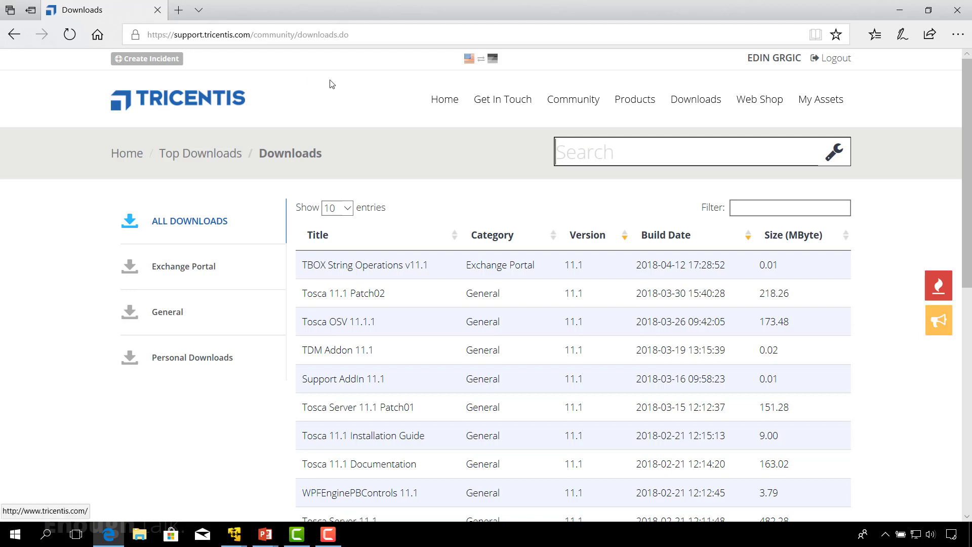
{"action": "mouse_move", "coordinate": [503, 90]}
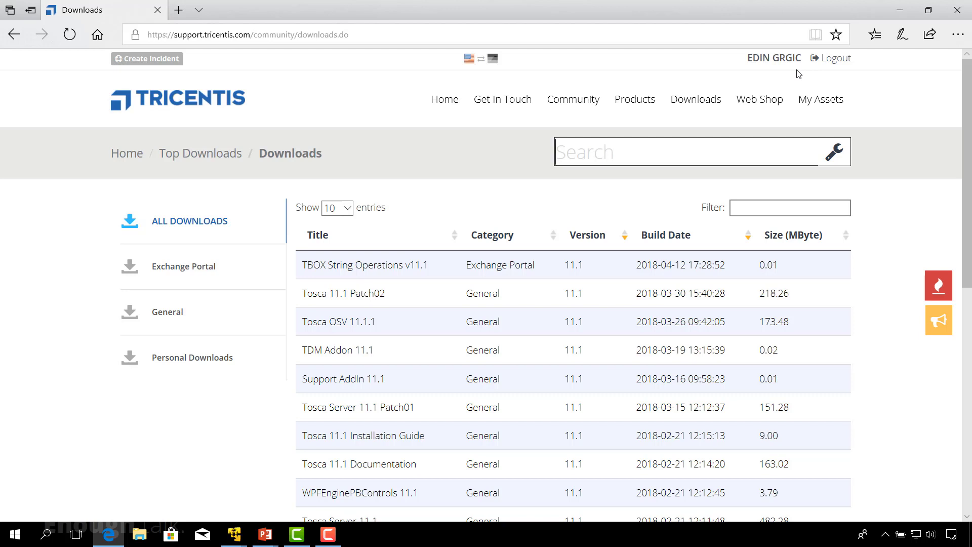
{"action": "mouse_move", "coordinate": [825, 97]}
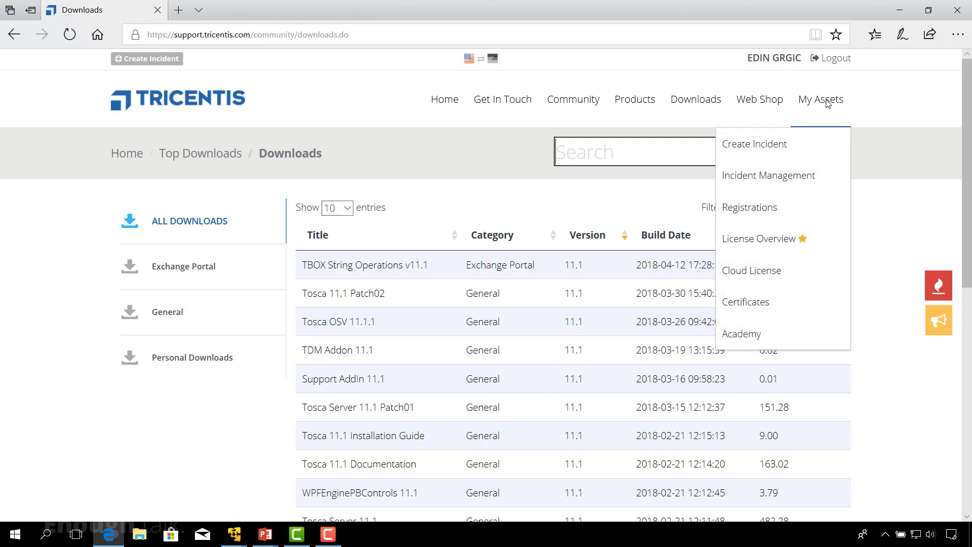
{"action": "left_click", "coordinate": [780, 245]}
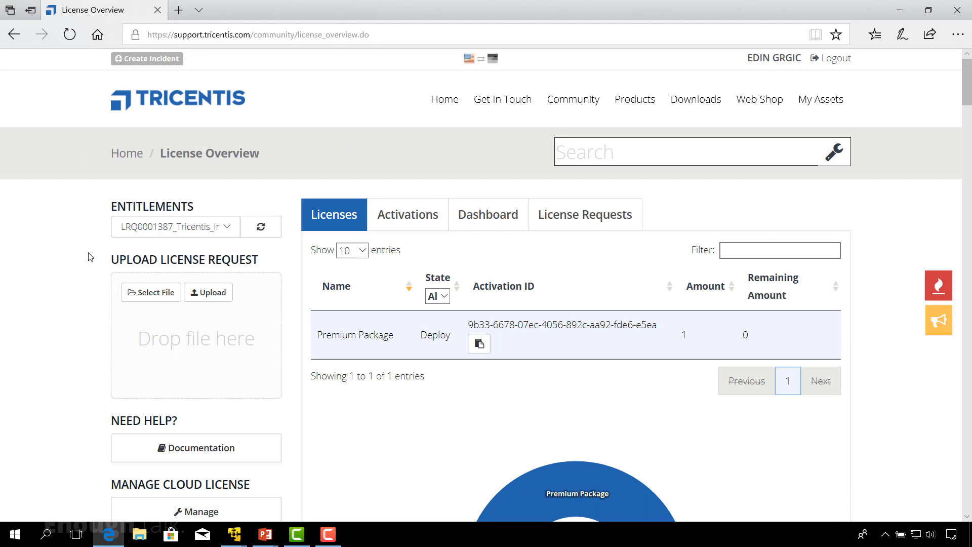
{"action": "left_click", "coordinate": [228, 229]}
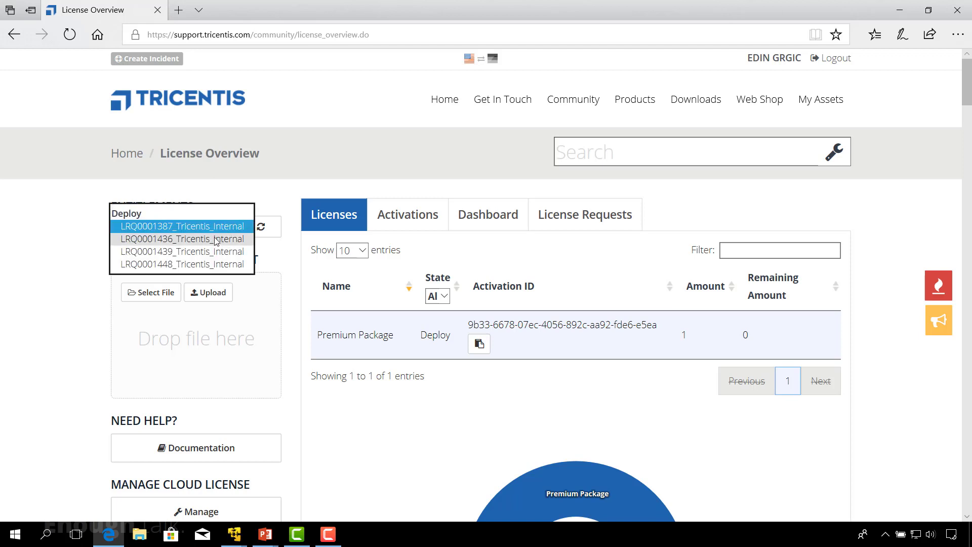
{"action": "left_click", "coordinate": [195, 264]}
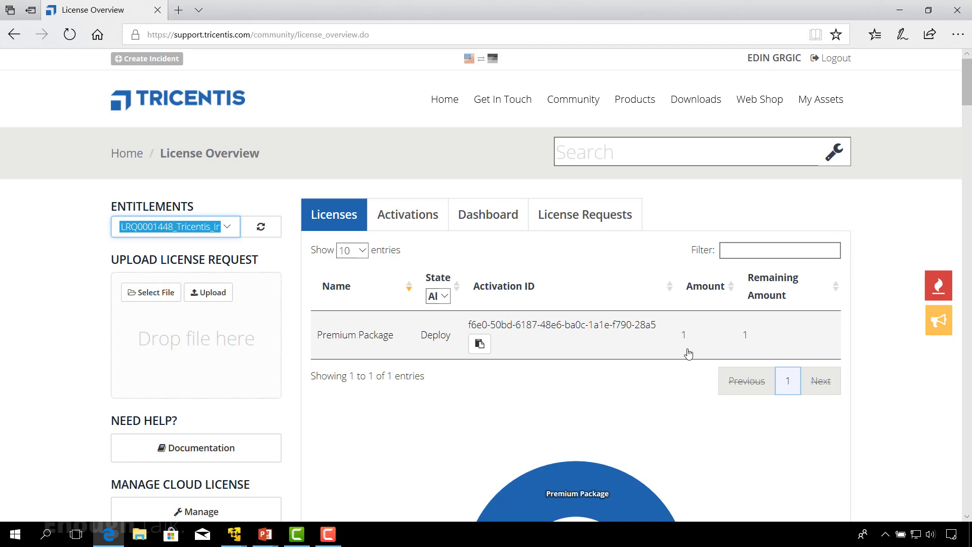
{"action": "left_click", "coordinate": [480, 345]}
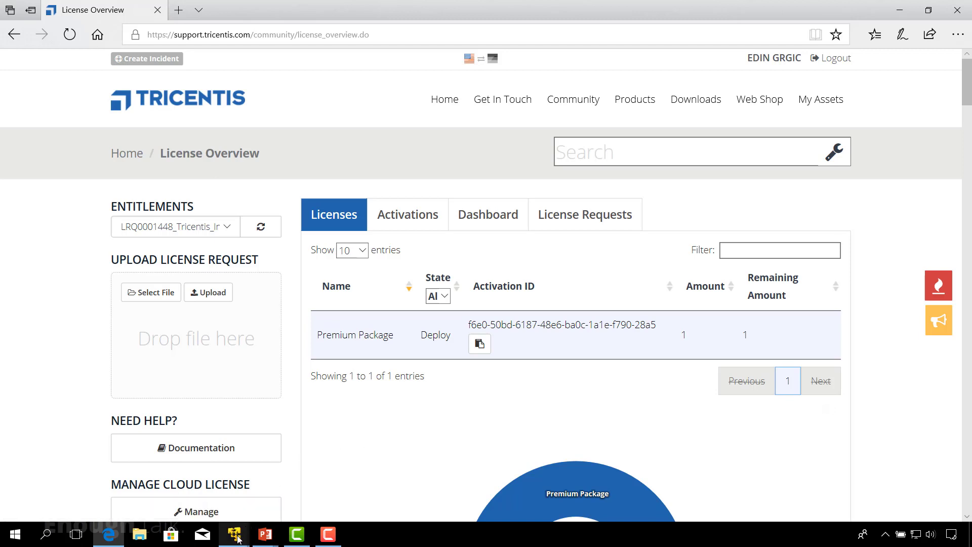
{"action": "mouse_move", "coordinate": [238, 539]}
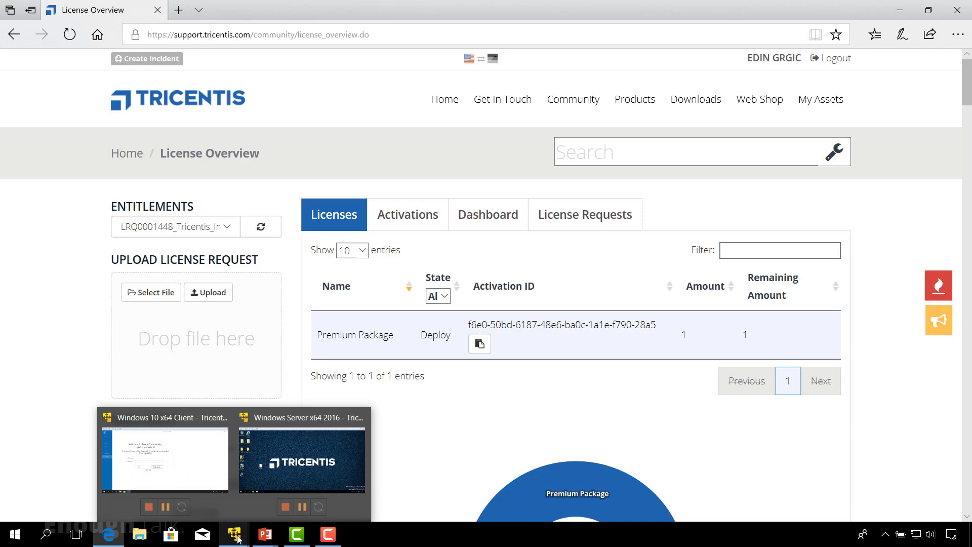
{"action": "left_click", "coordinate": [183, 478]}
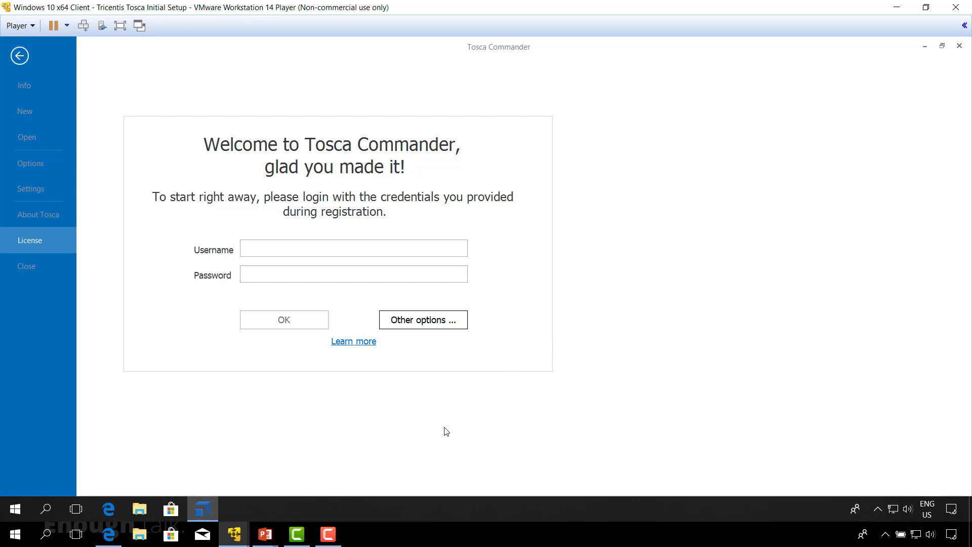
Activate the pasted Premium Package activation ID with License Server as the install target.
{"action": "left_click", "coordinate": [424, 326]}
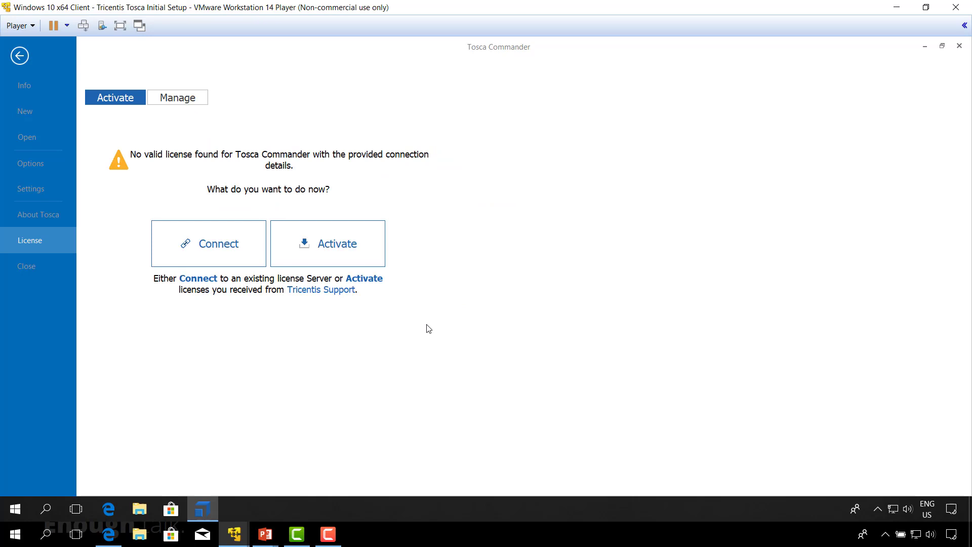
{"action": "left_click", "coordinate": [338, 247]}
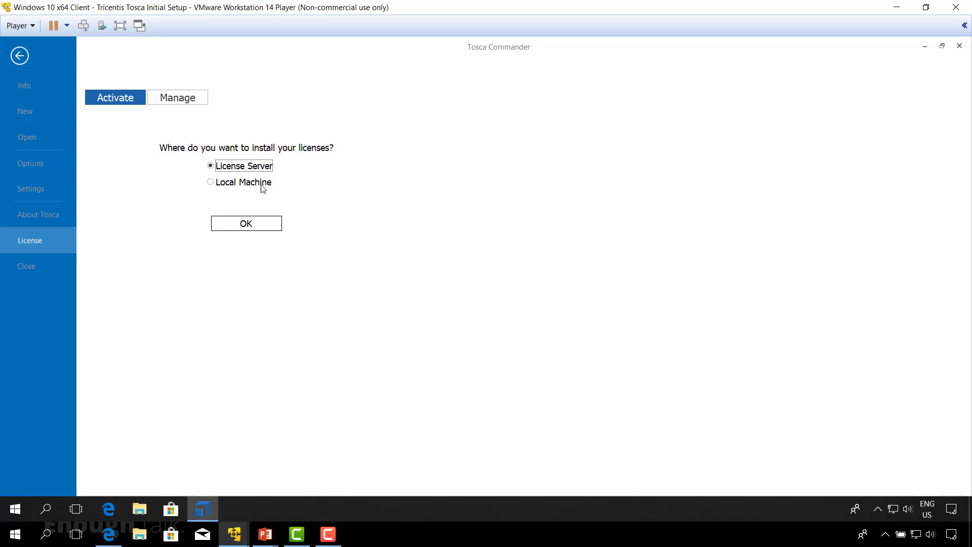
{"action": "left_click", "coordinate": [249, 225]}
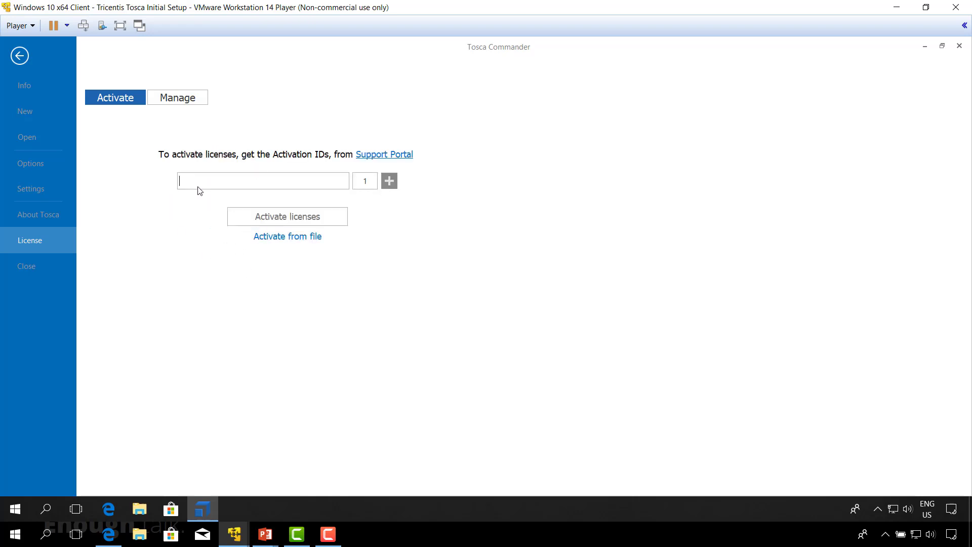
{"action": "right_click", "coordinate": [198, 178]}
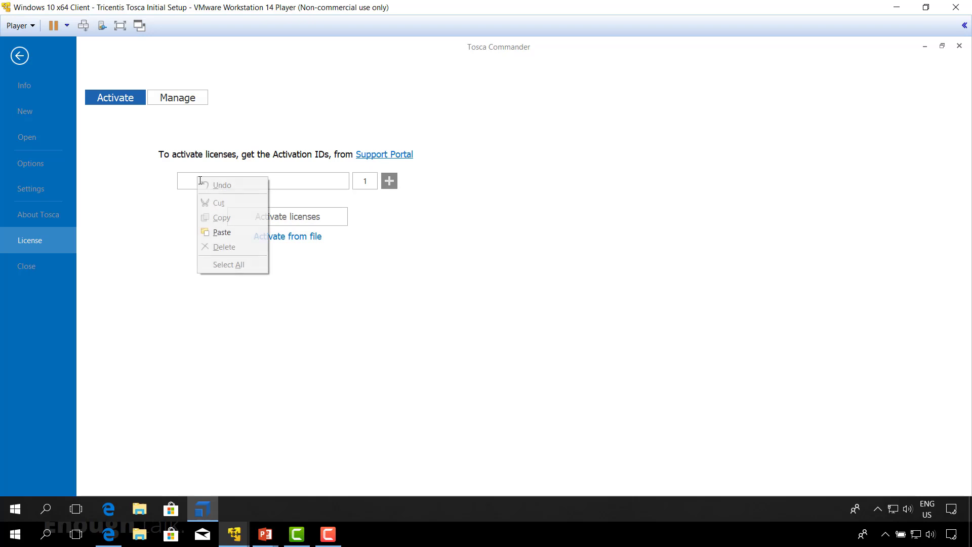
{"action": "left_click", "coordinate": [222, 232]}
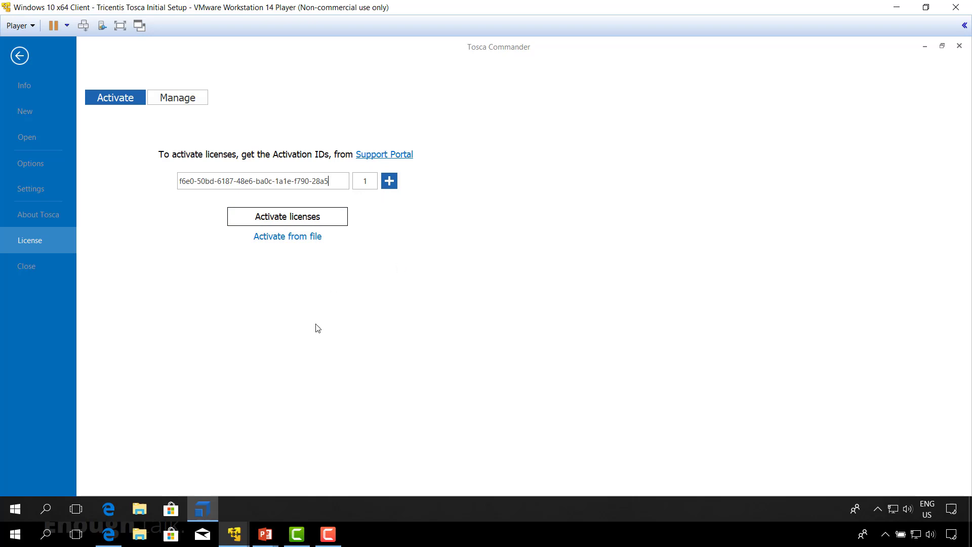
{"action": "left_click", "coordinate": [307, 222]}
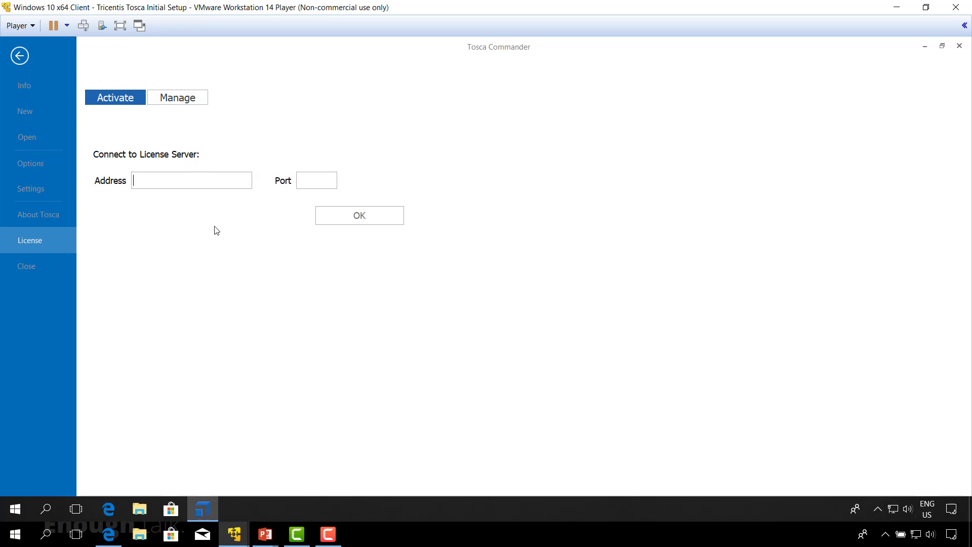
Connect to license server WIN-AGR0P7U0O1J on port 7070, copying the name from Notes.
{"action": "left_click", "coordinate": [970, 509]}
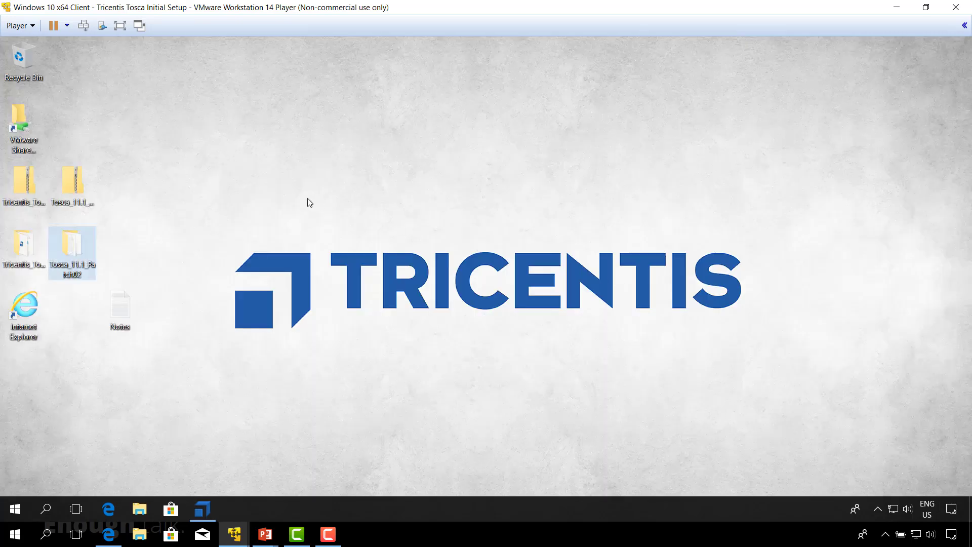
{"action": "double_click", "coordinate": [118, 309]}
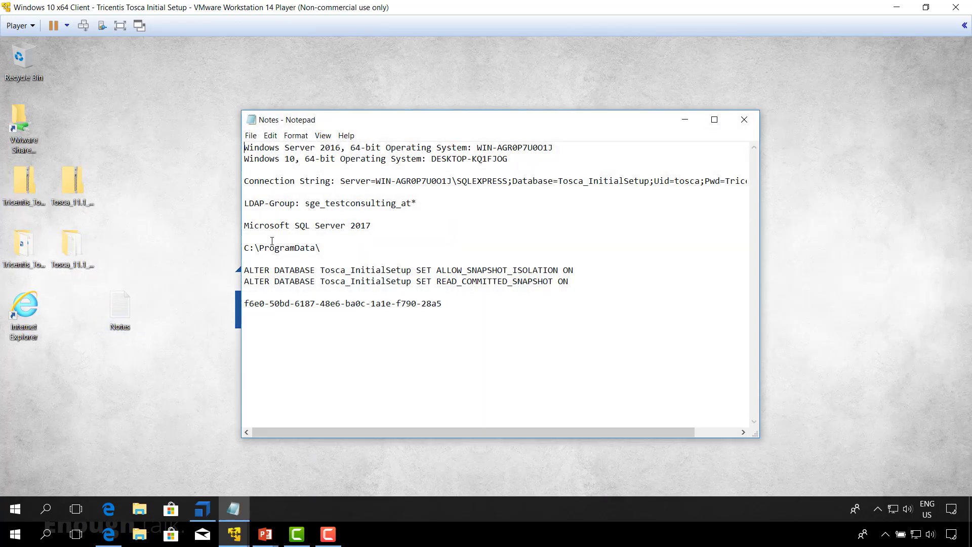
{"action": "left_click_drag", "start_coordinate": [553, 147], "coordinate": [478, 145]}
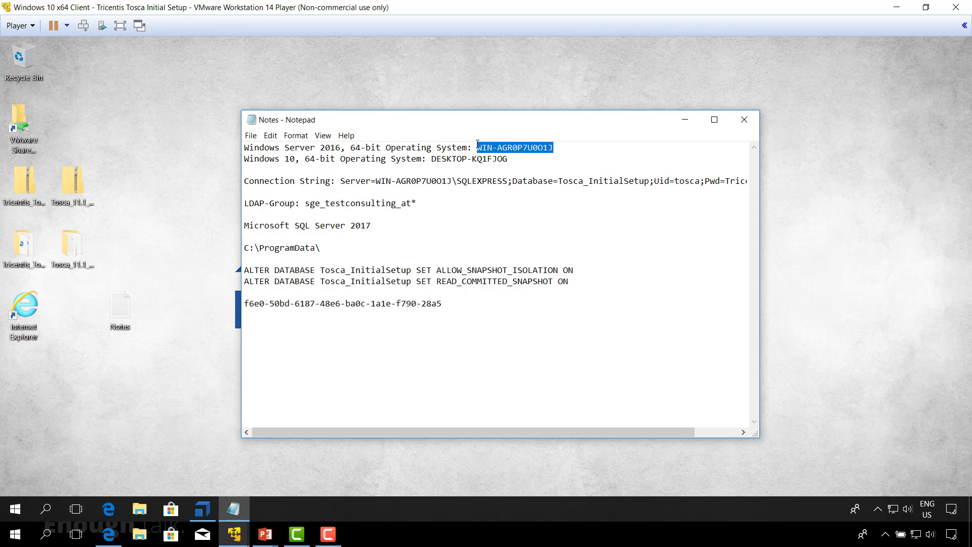
{"action": "left_click", "coordinate": [203, 509]}
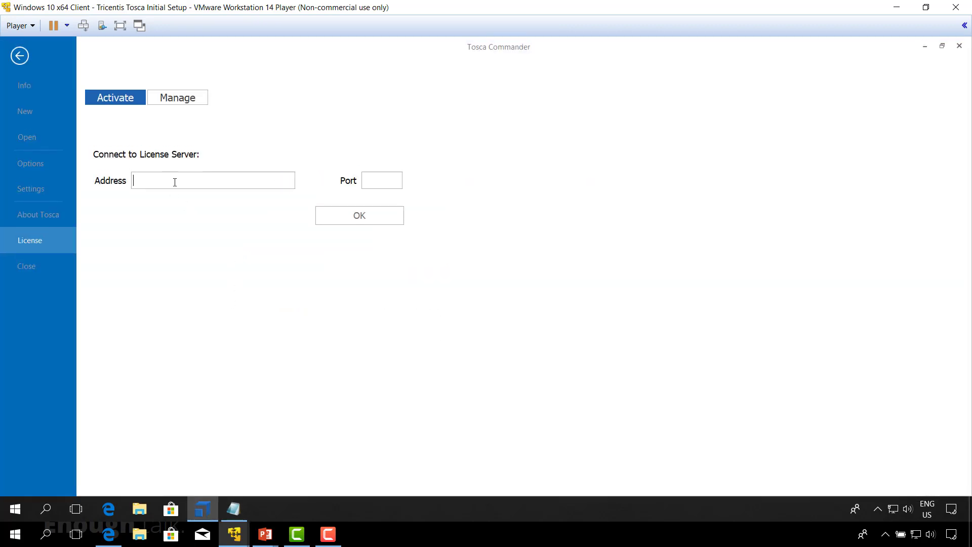
{"action": "key", "text": "ctrl+v"}
{"action": "left_click", "coordinate": [388, 180]}
{"action": "type", "text": "7070"}
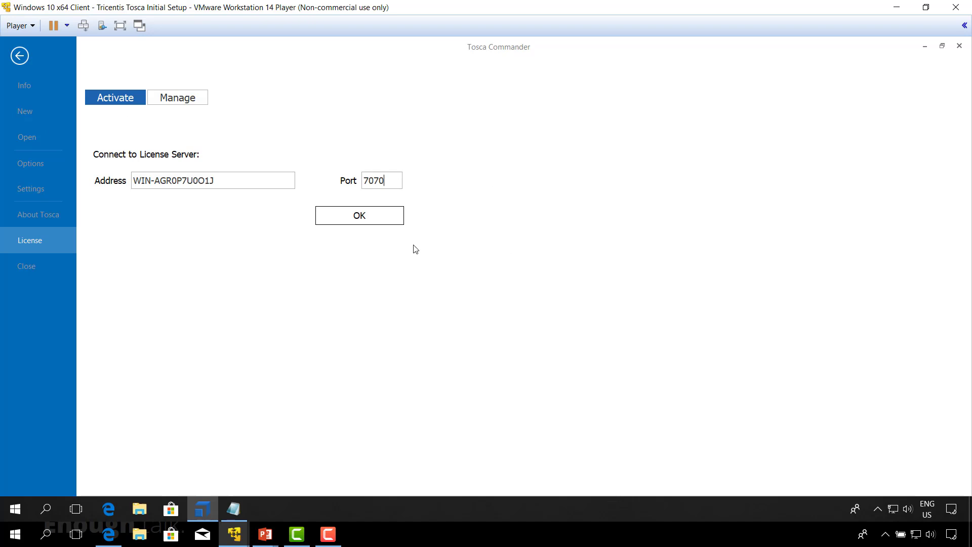
{"action": "left_click", "coordinate": [373, 223]}
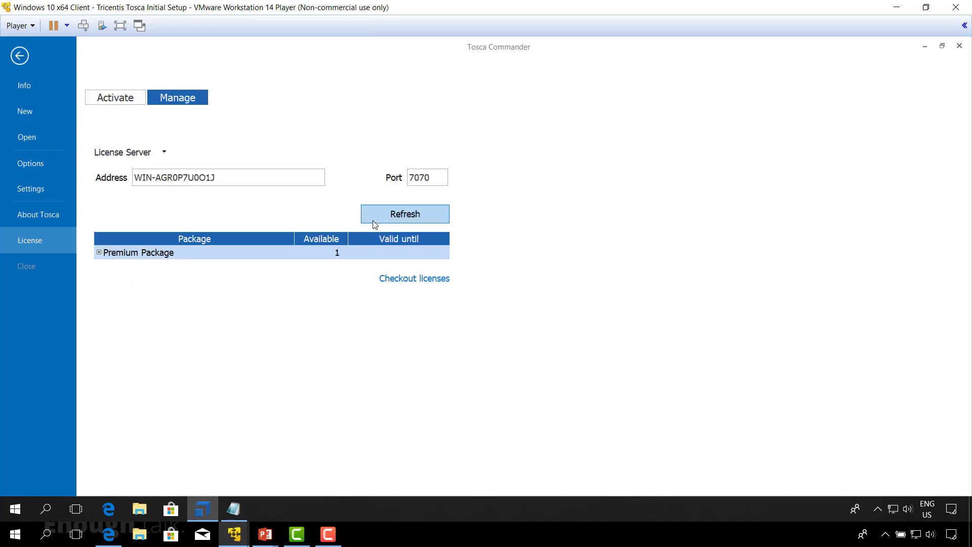
{"action": "left_click", "coordinate": [408, 213]}
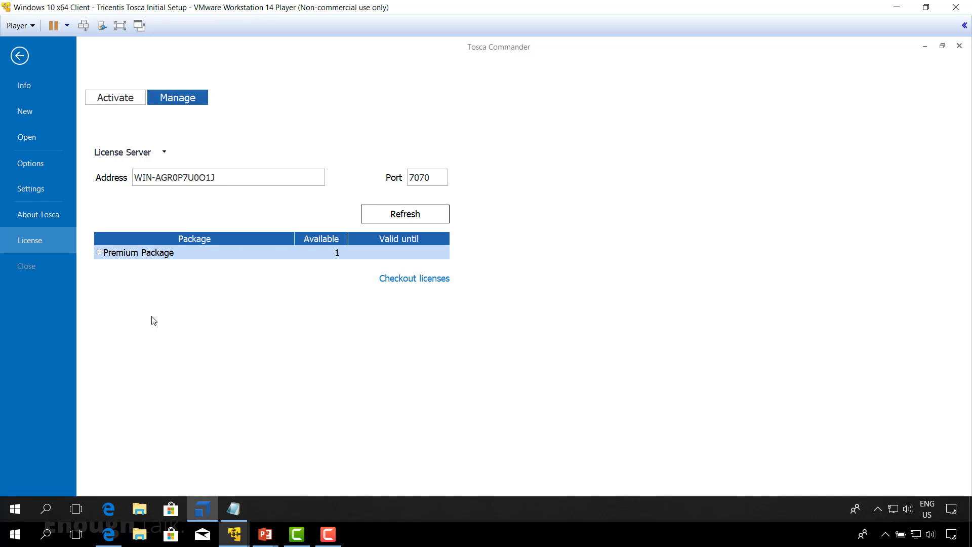
{"action": "mouse_move", "coordinate": [235, 538]}
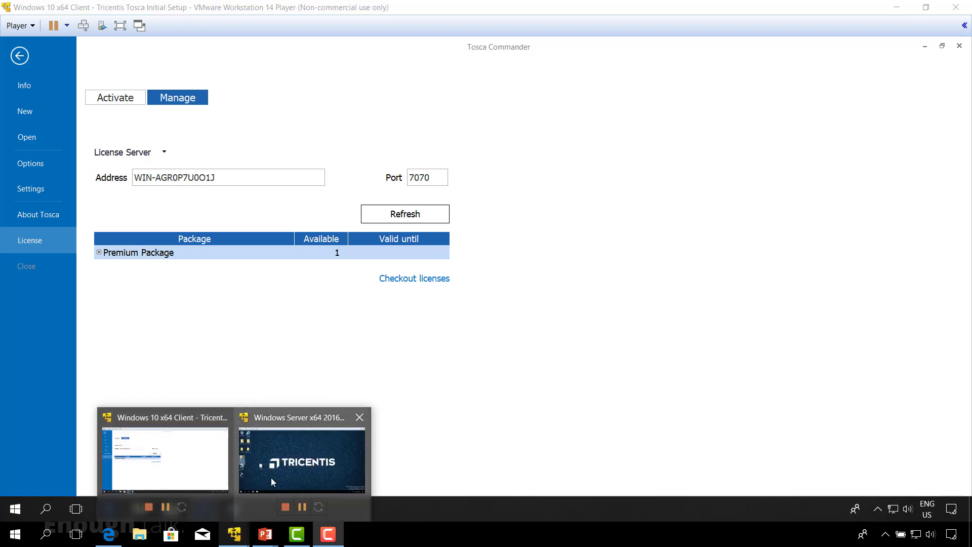
On the Windows Server VM, launch SQL Server Management Studio and connect to SQLEXPRESS.
{"action": "mouse_move", "coordinate": [294, 467]}
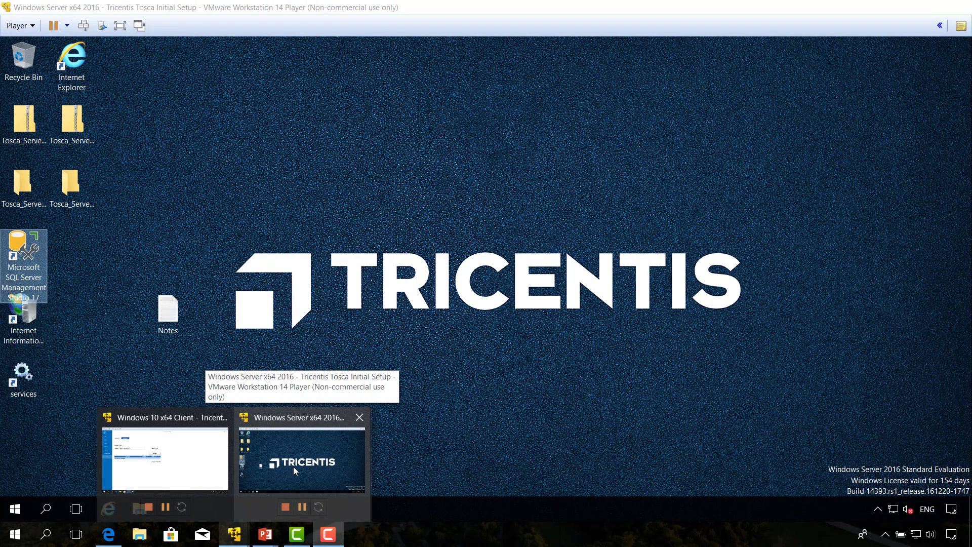
{"action": "left_click", "coordinate": [293, 467]}
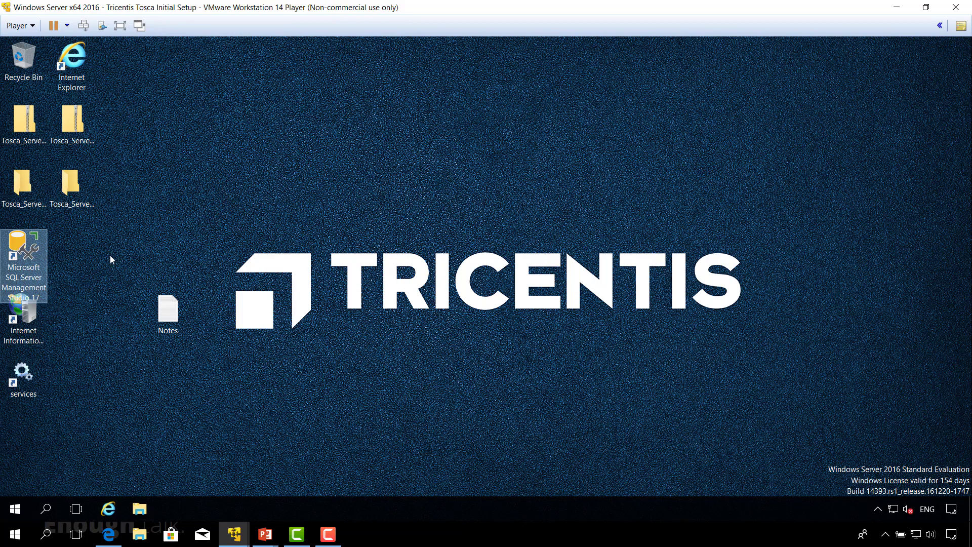
{"action": "double_click", "coordinate": [19, 263]}
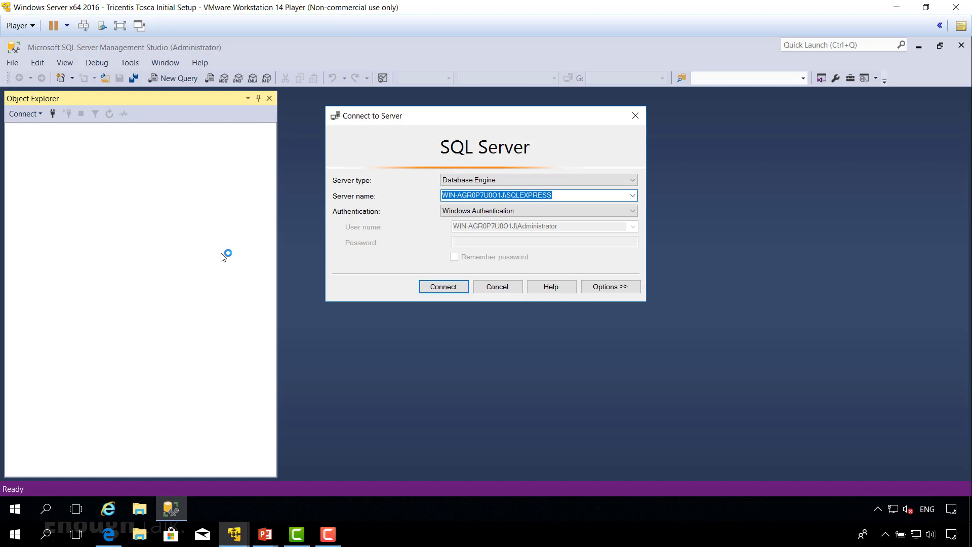
{"action": "left_click", "coordinate": [444, 287]}
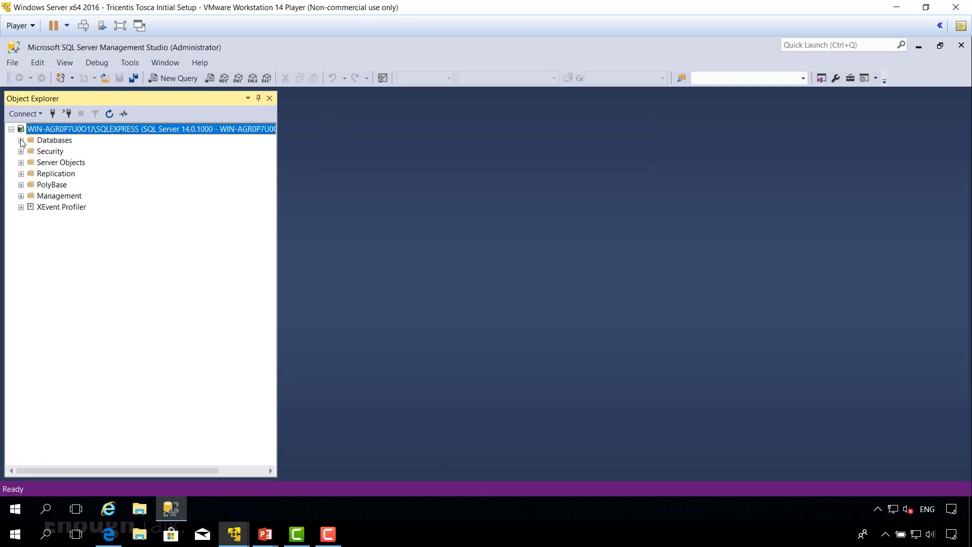
Expand Databases, select Tosca_InitialSetup, and return to the client's Tosca Commander.
{"action": "left_click", "coordinate": [21, 140]}
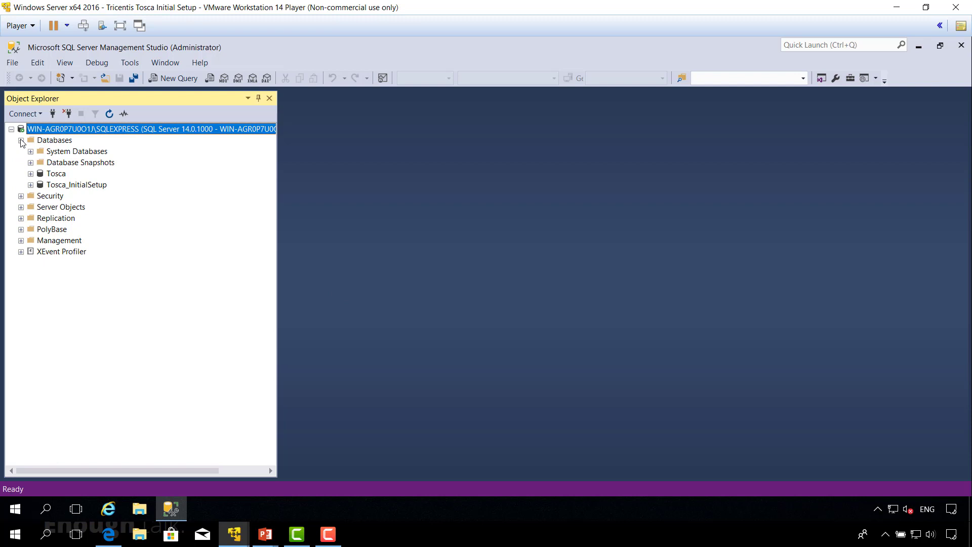
{"action": "left_click", "coordinate": [66, 185]}
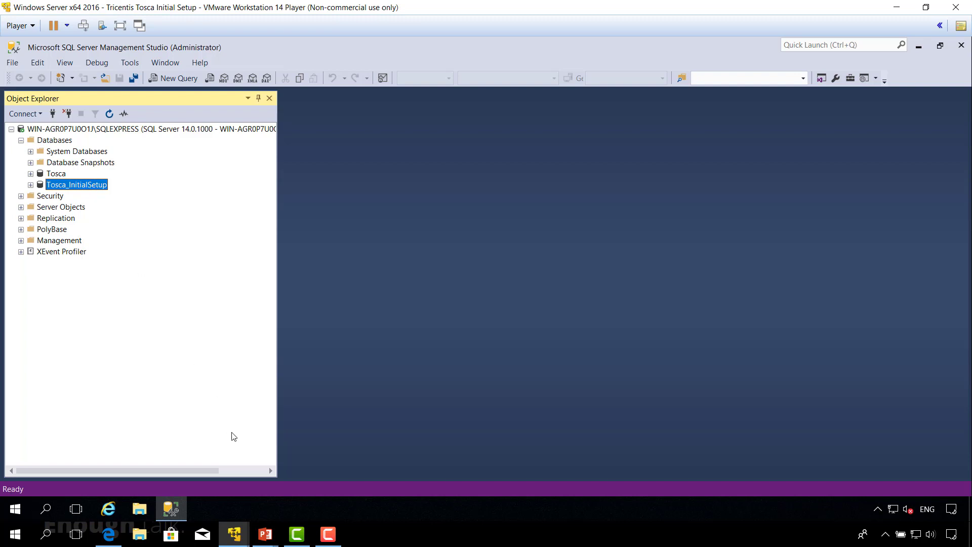
{"action": "mouse_move", "coordinate": [236, 538]}
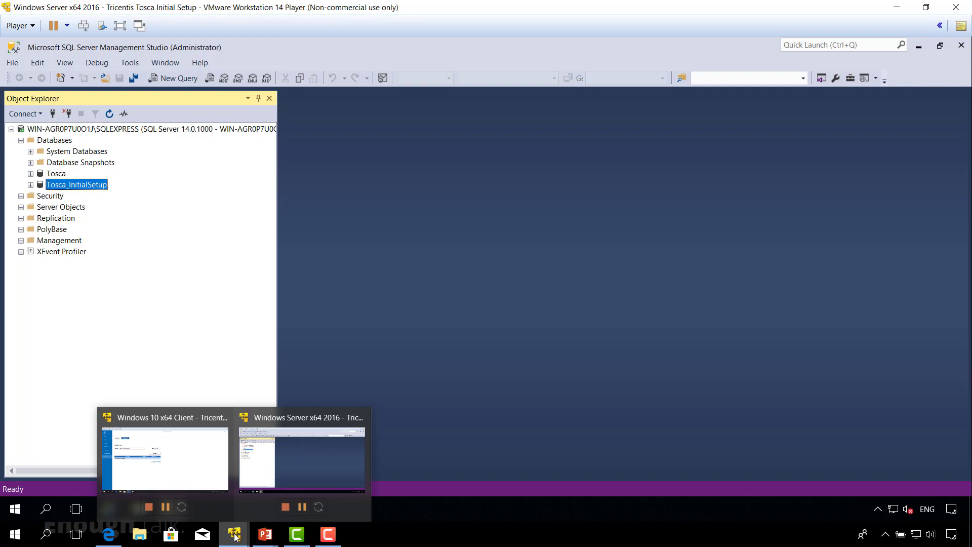
{"action": "left_click", "coordinate": [213, 479]}
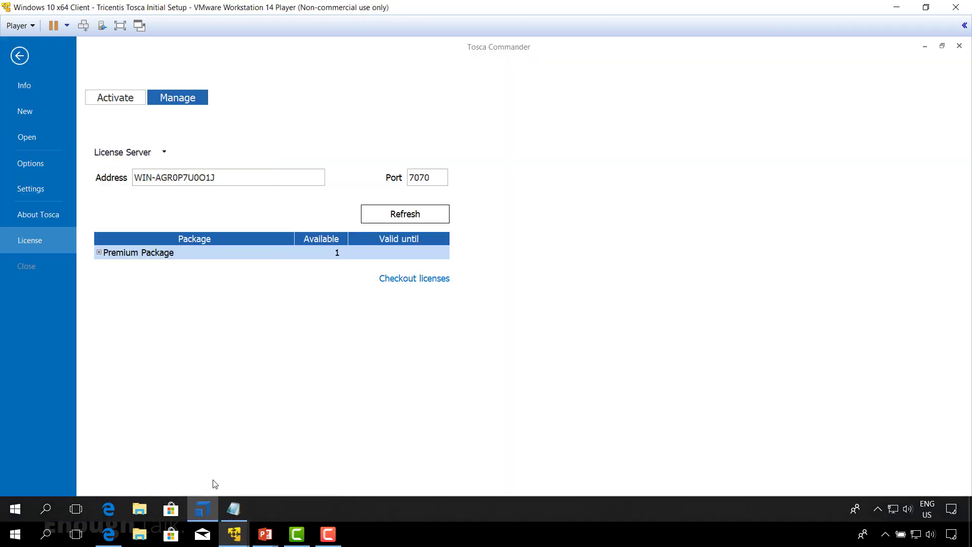
Browse to %Tricentis_Home%\SQL\MS SQL Server and open Create Tables MSSQL.sql in Notepad.
{"action": "left_click", "coordinate": [141, 509]}
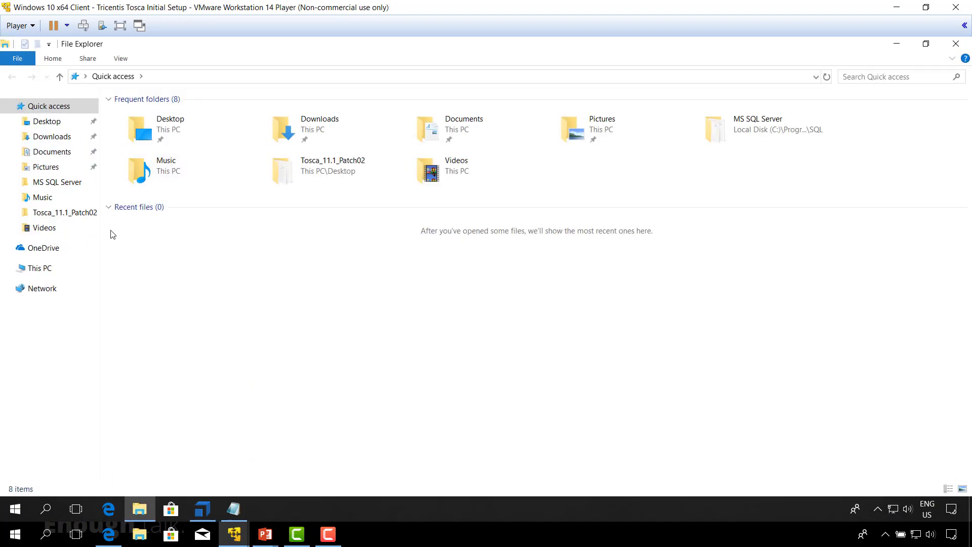
{"action": "left_click", "coordinate": [177, 75]}
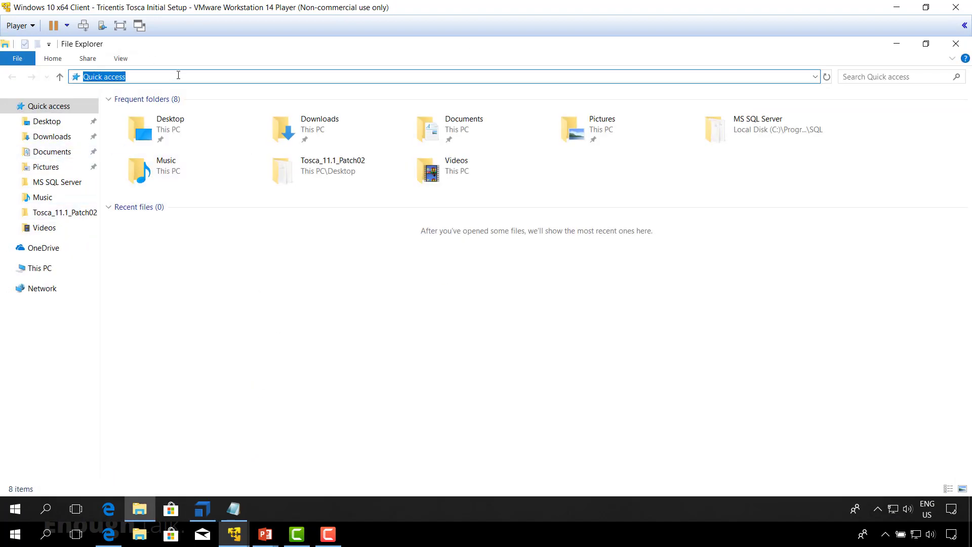
{"action": "type", "text": "%Tricentis_Ho"}
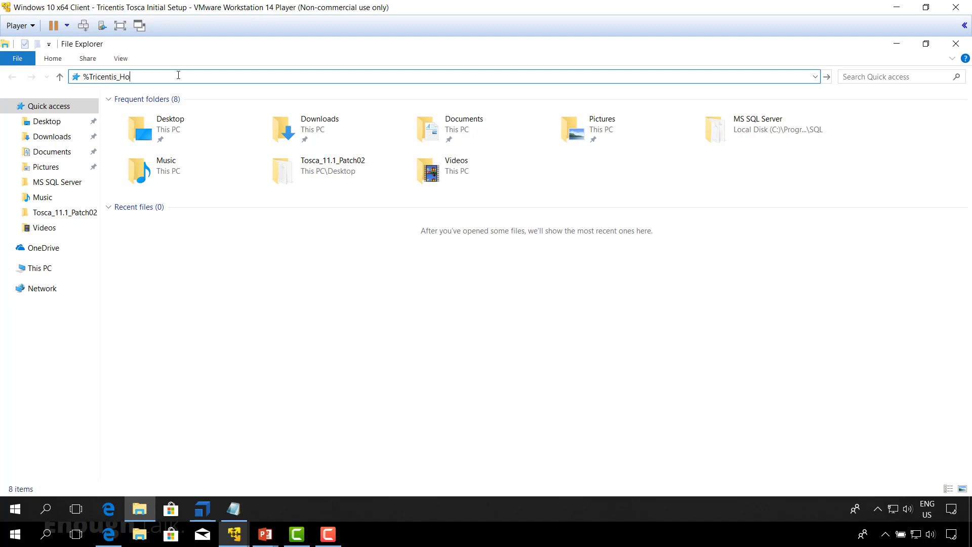
{"action": "type", "text": "me%"}
{"action": "key", "text": "Return"}
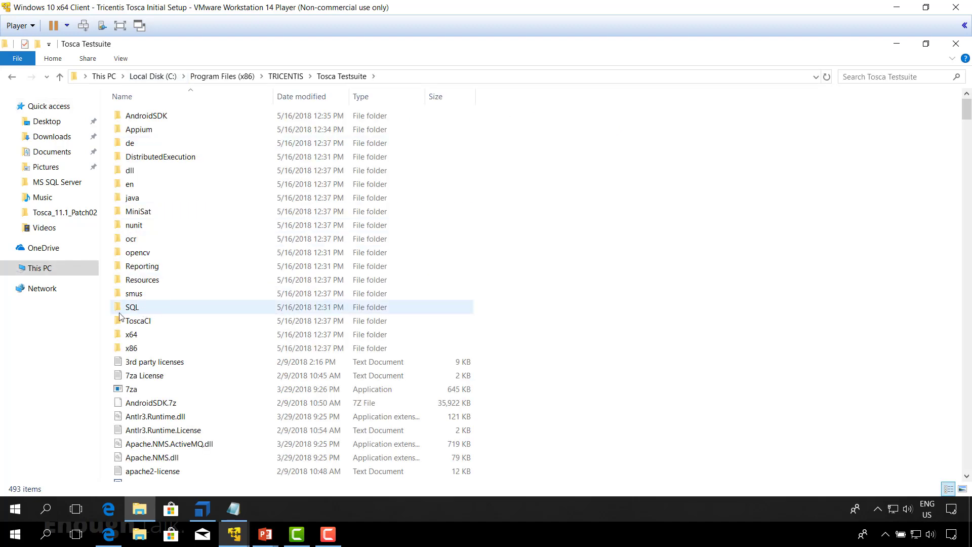
{"action": "double_click", "coordinate": [135, 308]}
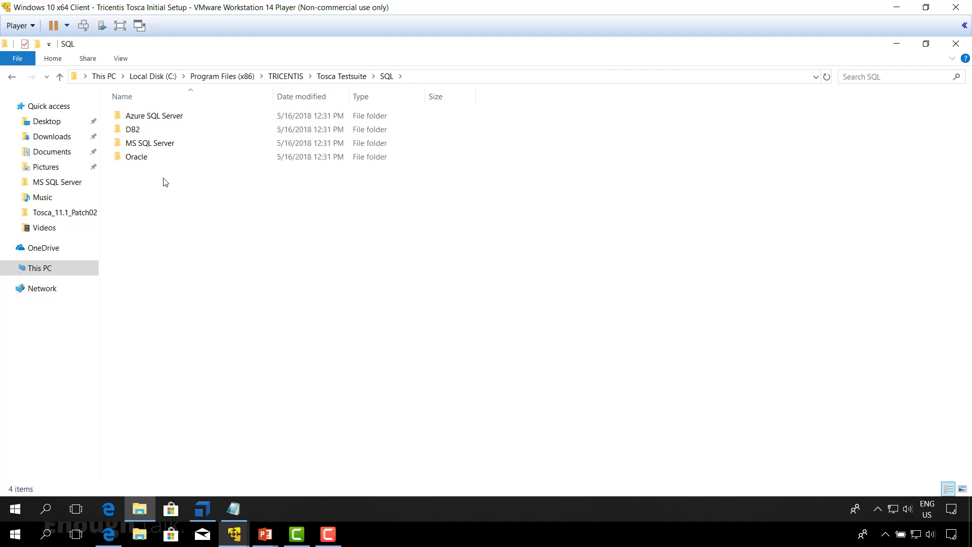
{"action": "double_click", "coordinate": [163, 145]}
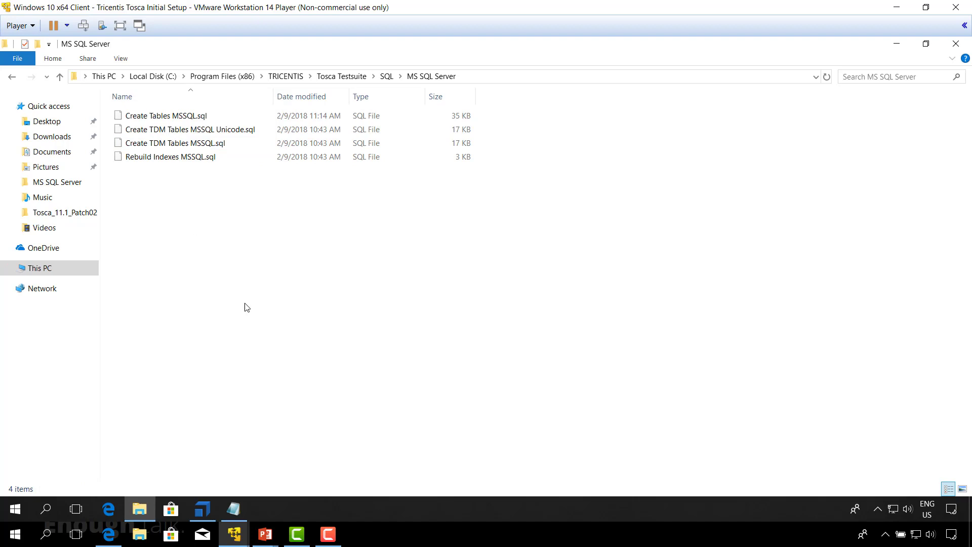
{"action": "right_click", "coordinate": [161, 118]}
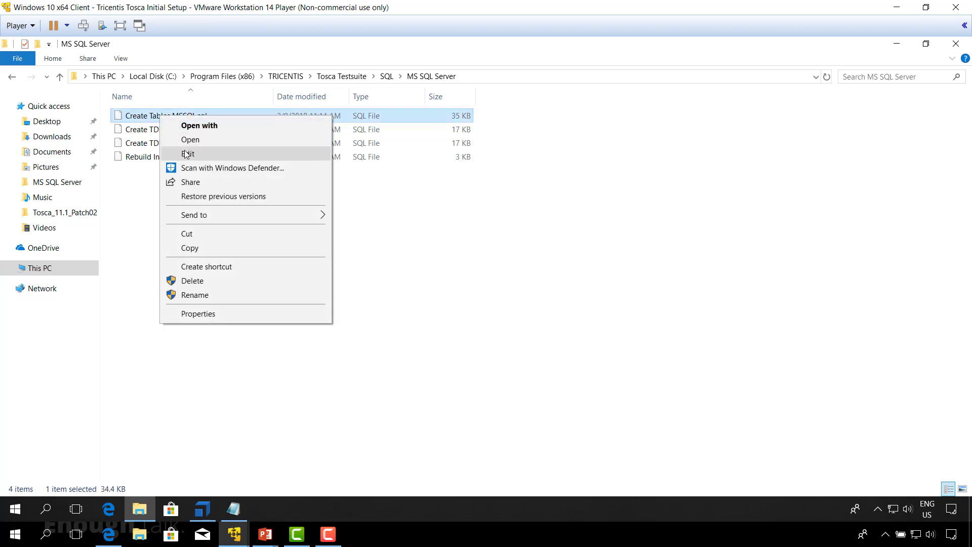
{"action": "left_click", "coordinate": [187, 154]}
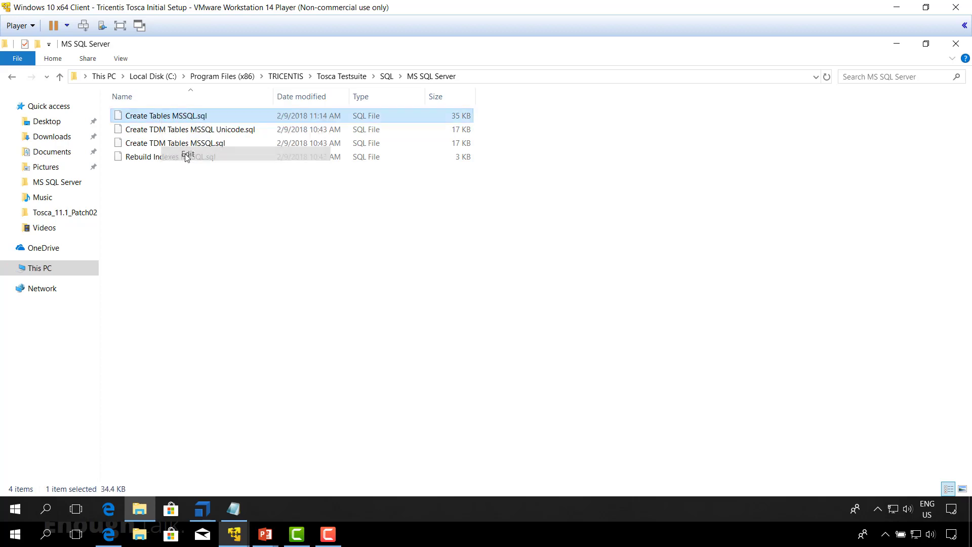
Select and copy the whole Create Tables MSSQL.sql script, then close Notepad.
{"action": "left_click", "coordinate": [556, 206]}
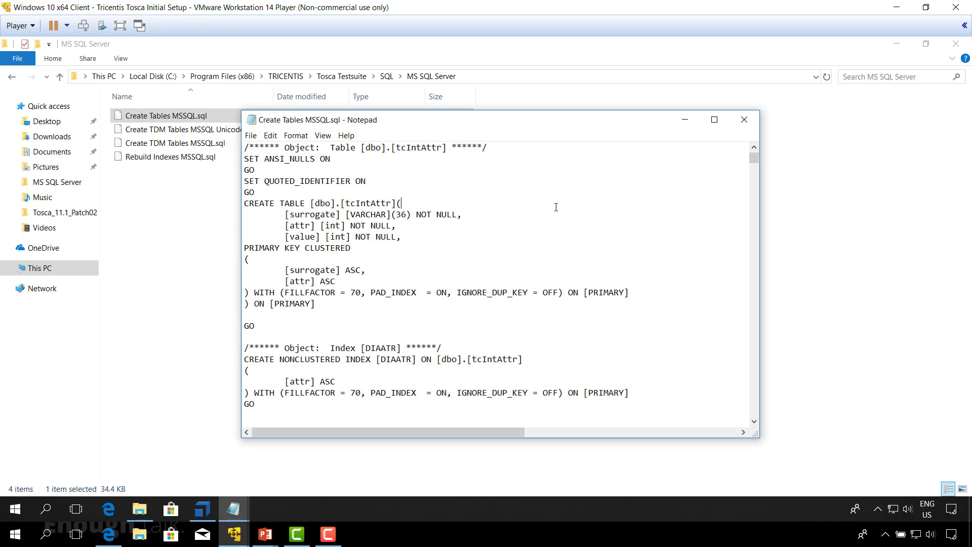
{"action": "key", "text": "ctrl+a"}
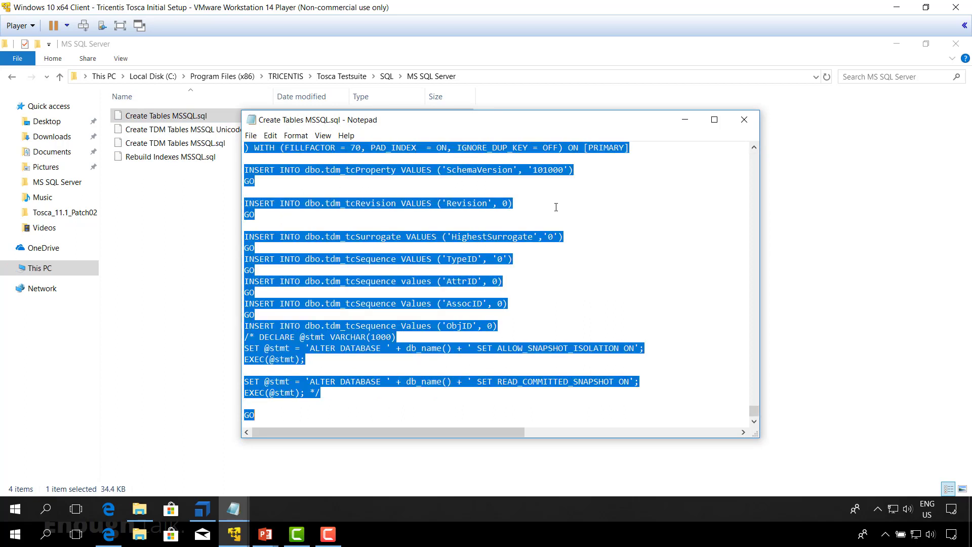
{"action": "left_click", "coordinate": [753, 125]}
{"action": "mouse_move", "coordinate": [236, 539]}
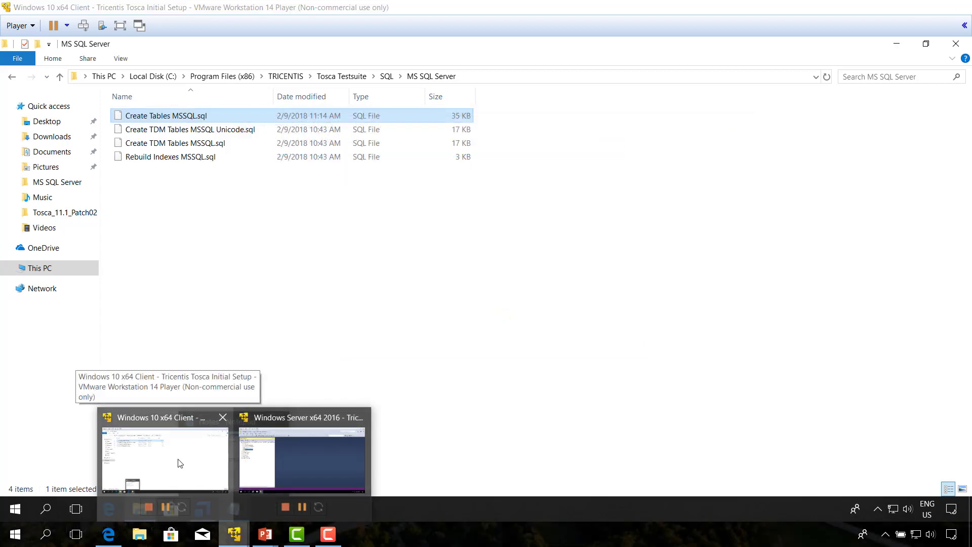
{"action": "left_click", "coordinate": [180, 464]}
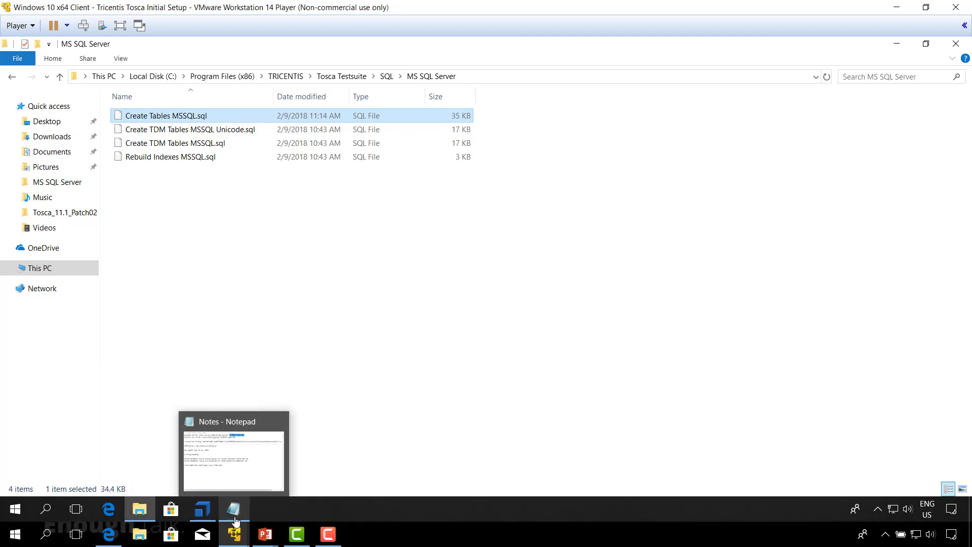
Paste the Create Tables script into a new Tosca_InitialSetup query and execute it.
{"action": "mouse_move", "coordinate": [234, 535]}
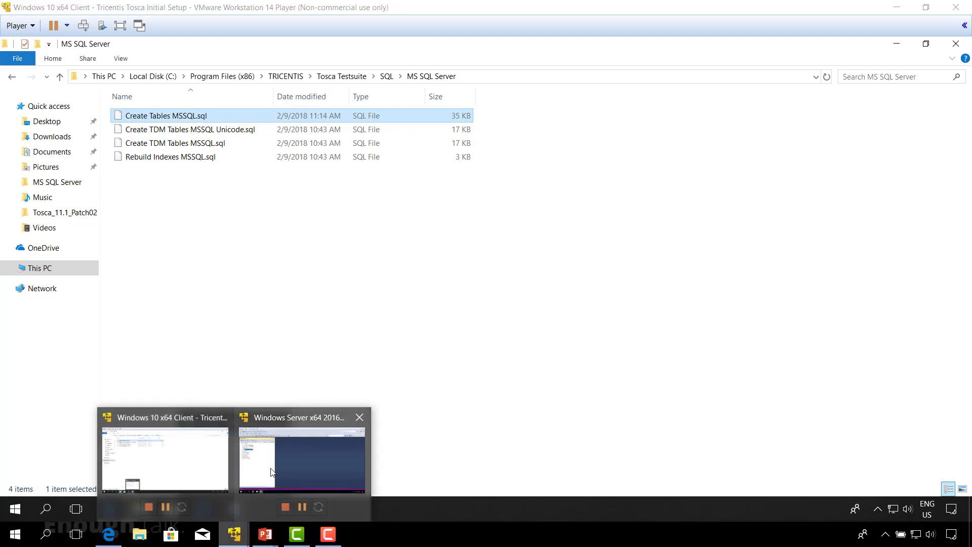
{"action": "left_click", "coordinate": [272, 474]}
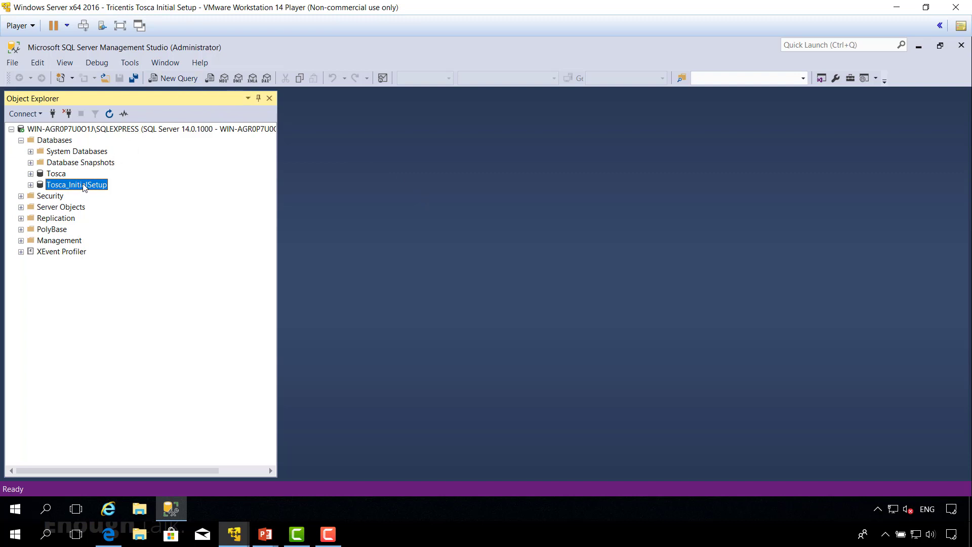
{"action": "left_click", "coordinate": [176, 80]}
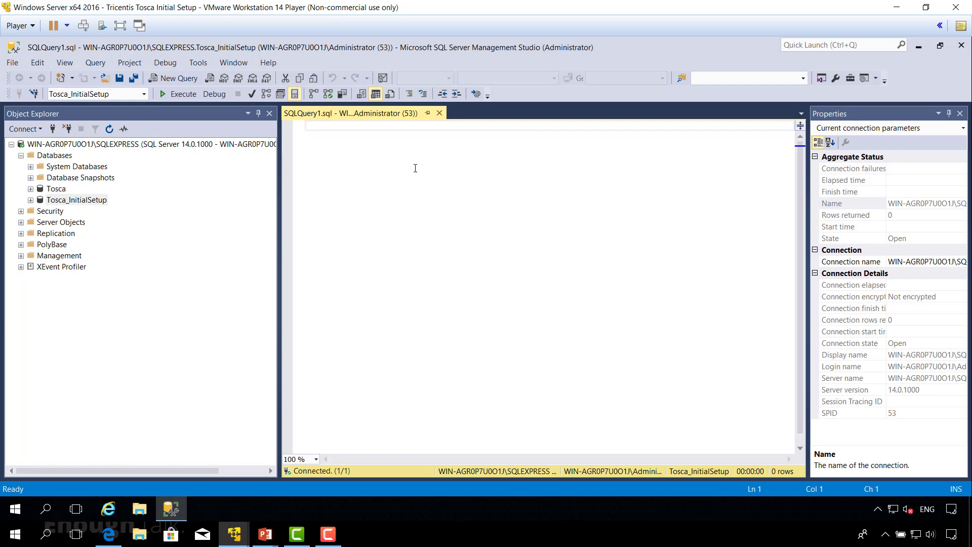
{"action": "key", "text": "ctrl+v"}
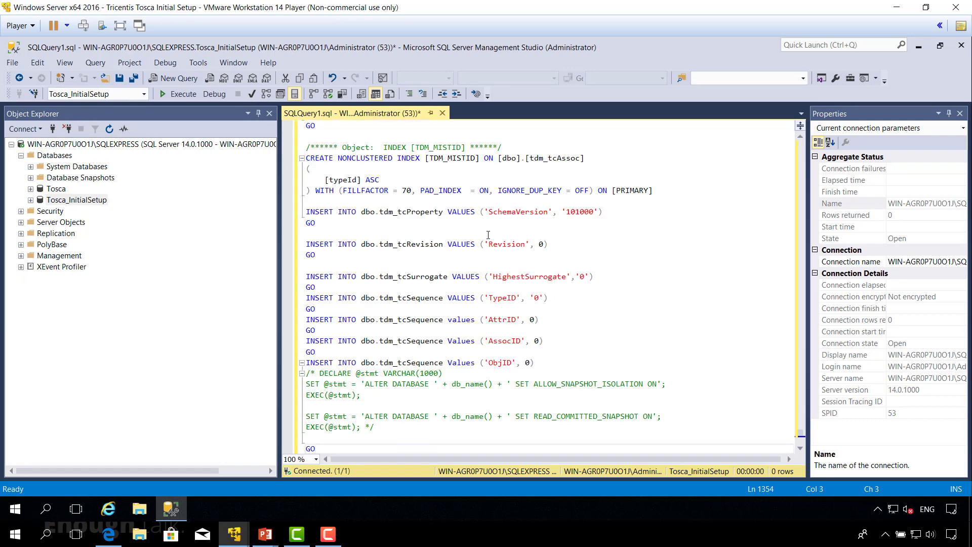
{"action": "left_click", "coordinate": [183, 97]}
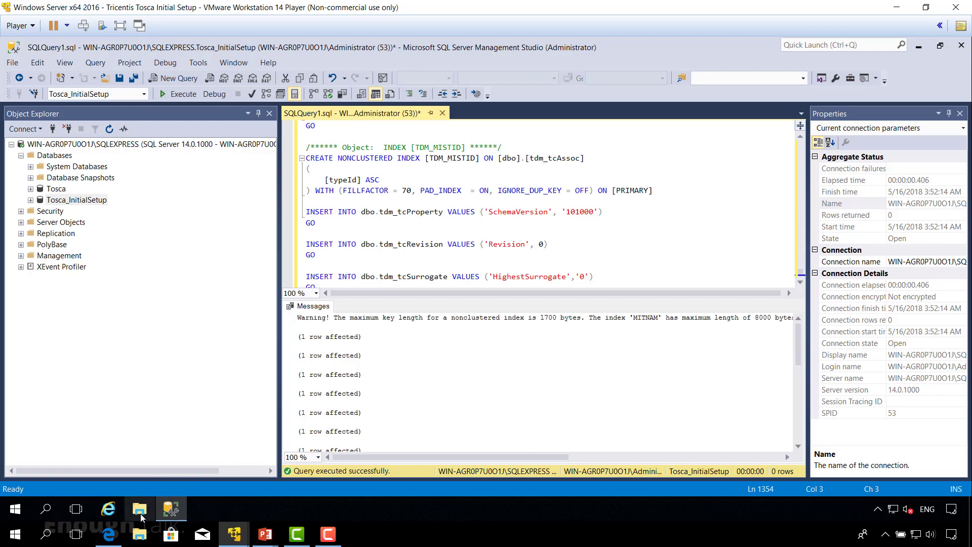
Open the Notes file on the server desktop and copy the two ALTER DATABASE lines.
{"action": "left_click", "coordinate": [141, 513]}
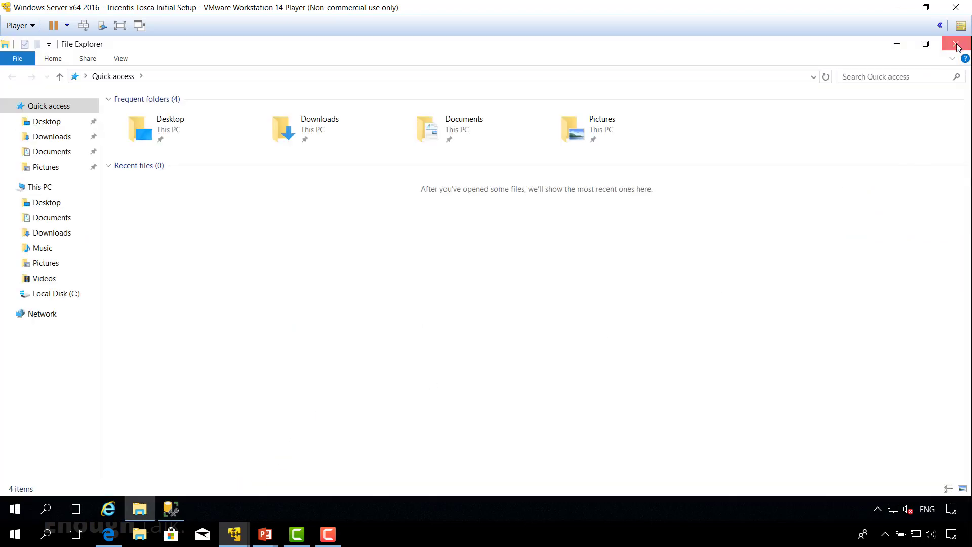
{"action": "left_click", "coordinate": [956, 44]}
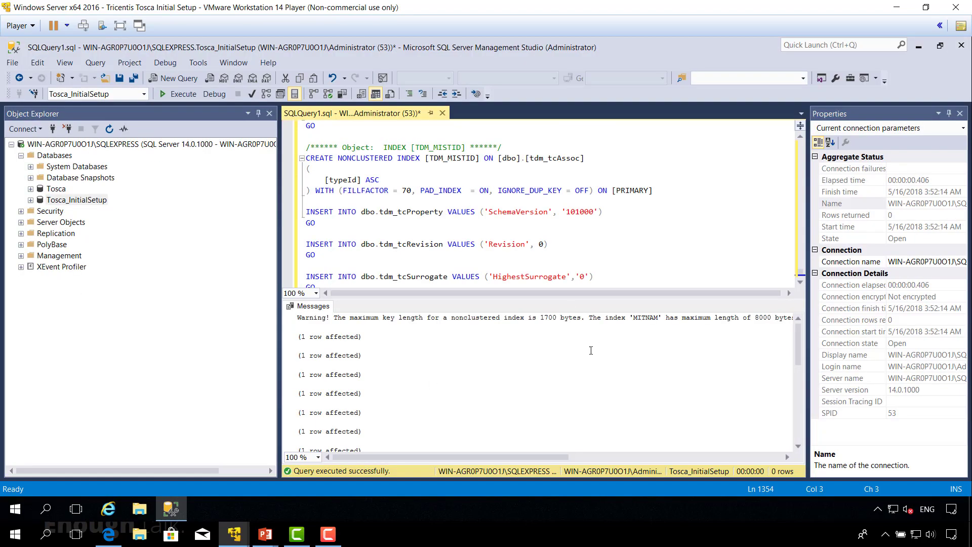
{"action": "left_click", "coordinate": [966, 509]}
{"action": "double_click", "coordinate": [178, 322]}
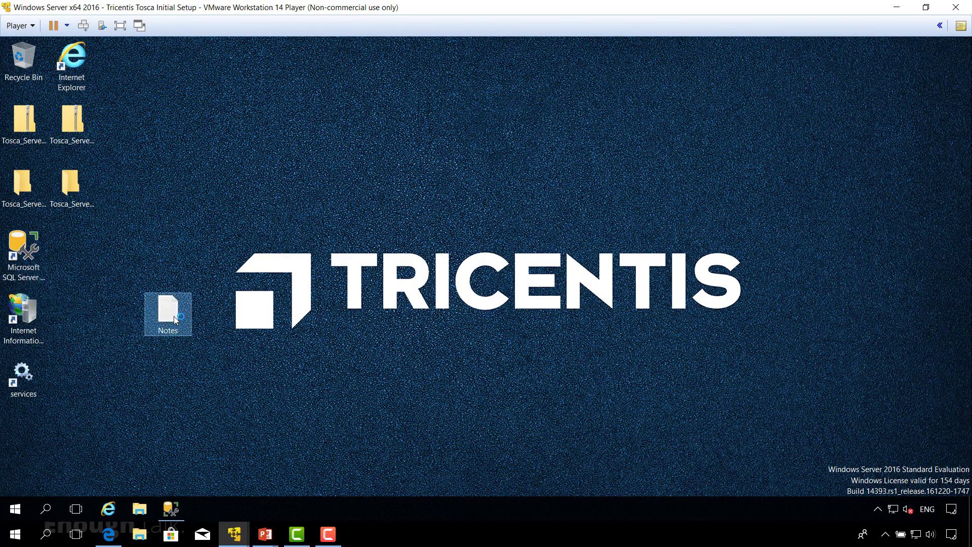
{"action": "left_click_drag", "start_coordinate": [433, 294], "coordinate": [91, 282]}
{"action": "right_click", "coordinate": [118, 281]}
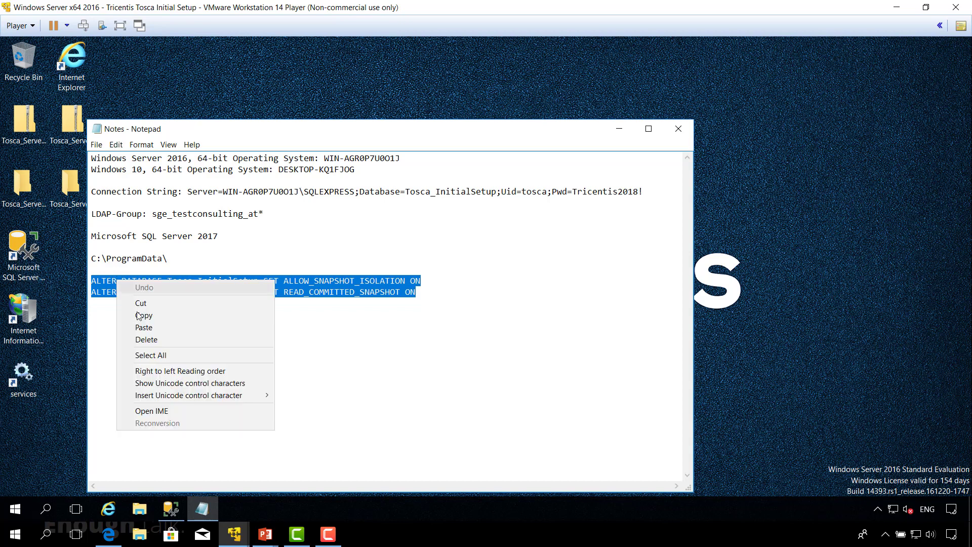
{"action": "left_click", "coordinate": [139, 317]}
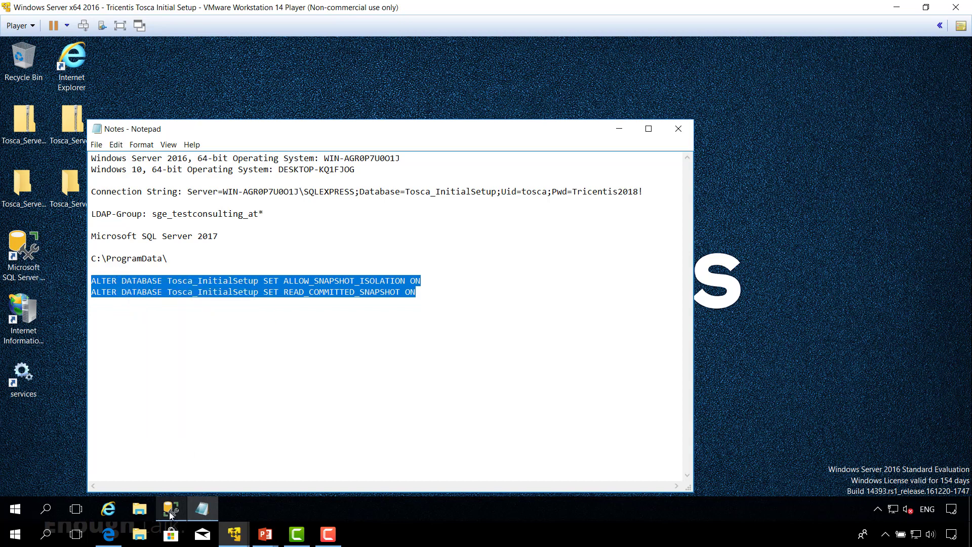
Close the Create Tables query unsaved, then discard a second query holding the long script.
{"action": "left_click", "coordinate": [171, 509]}
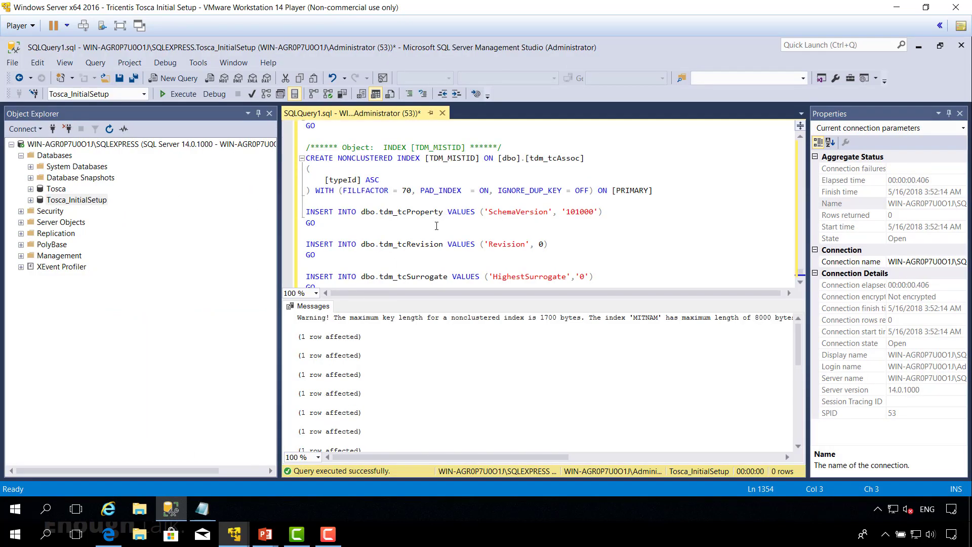
{"action": "left_click", "coordinate": [442, 113]}
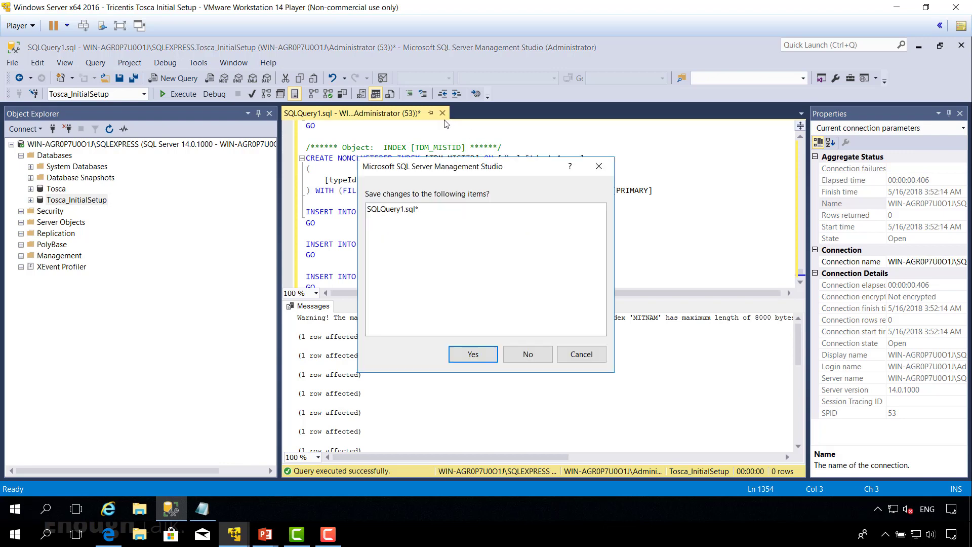
{"action": "left_click", "coordinate": [522, 354]}
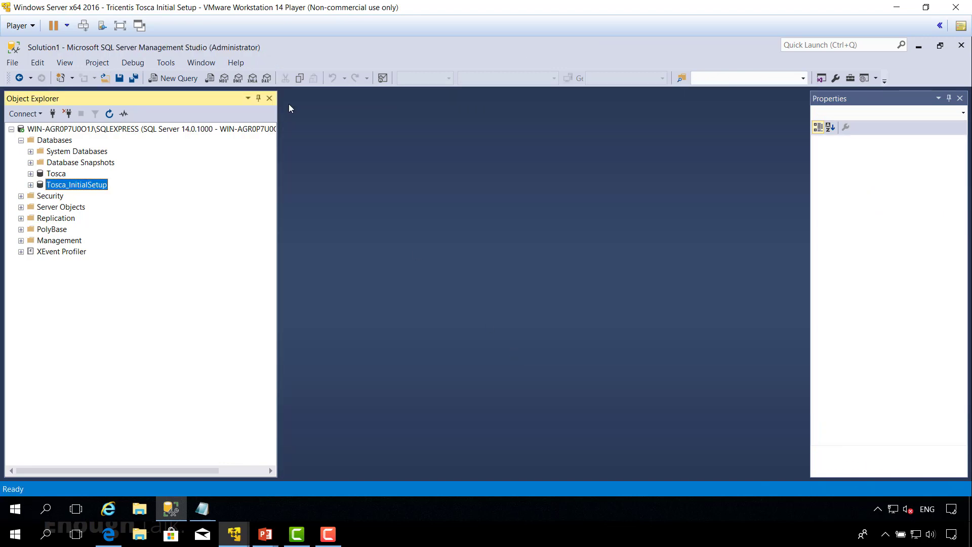
{"action": "left_click", "coordinate": [175, 79]}
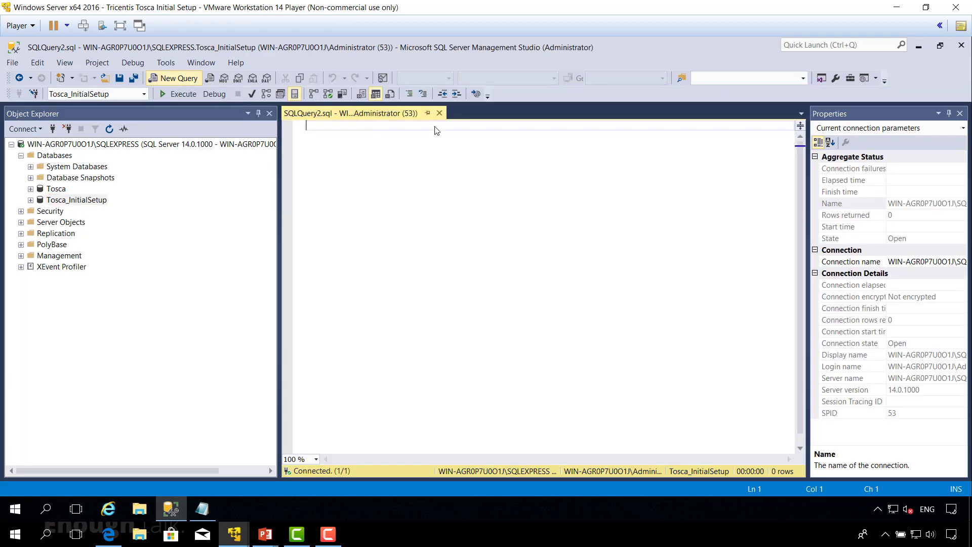
{"action": "key", "text": "ctrl+v"}
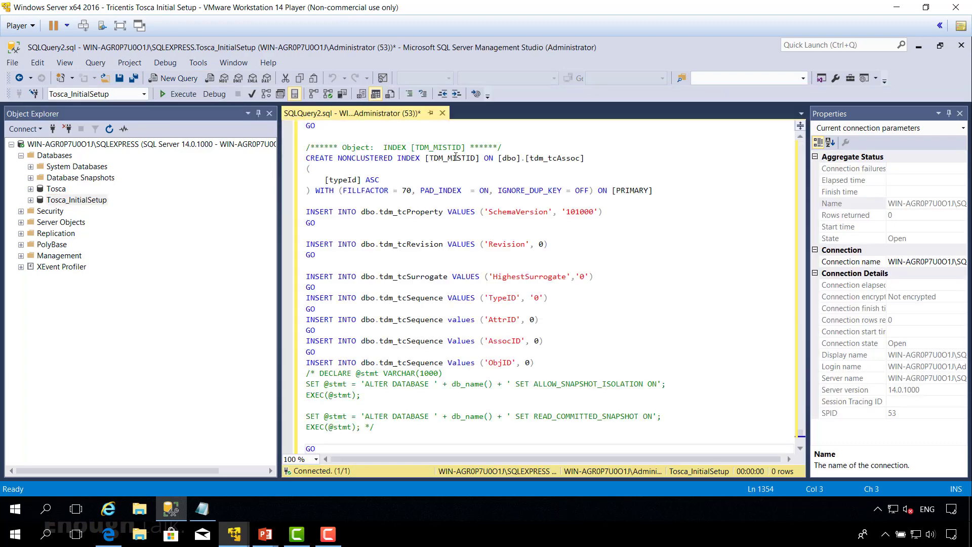
{"action": "left_click", "coordinate": [442, 113]}
{"action": "left_click", "coordinate": [527, 353]}
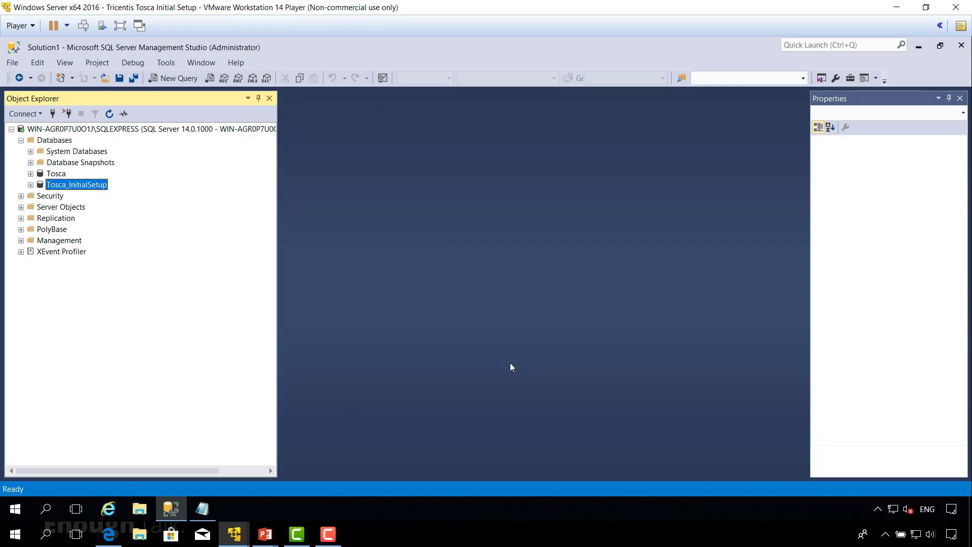
Recopy the two ALTER DATABASE lines from Notes and open a new Tosca_InitialSetup query.
{"action": "left_click", "coordinate": [202, 511]}
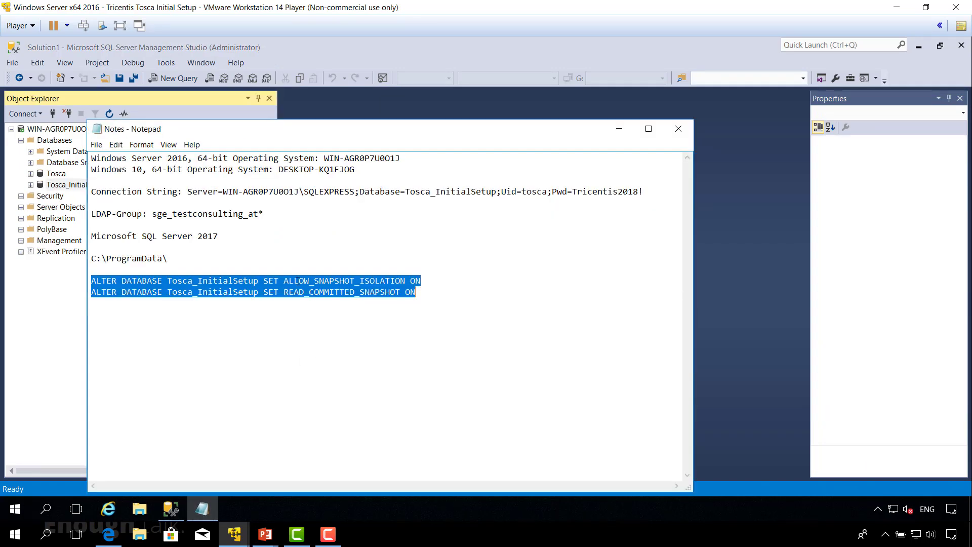
{"action": "right_click", "coordinate": [357, 279]}
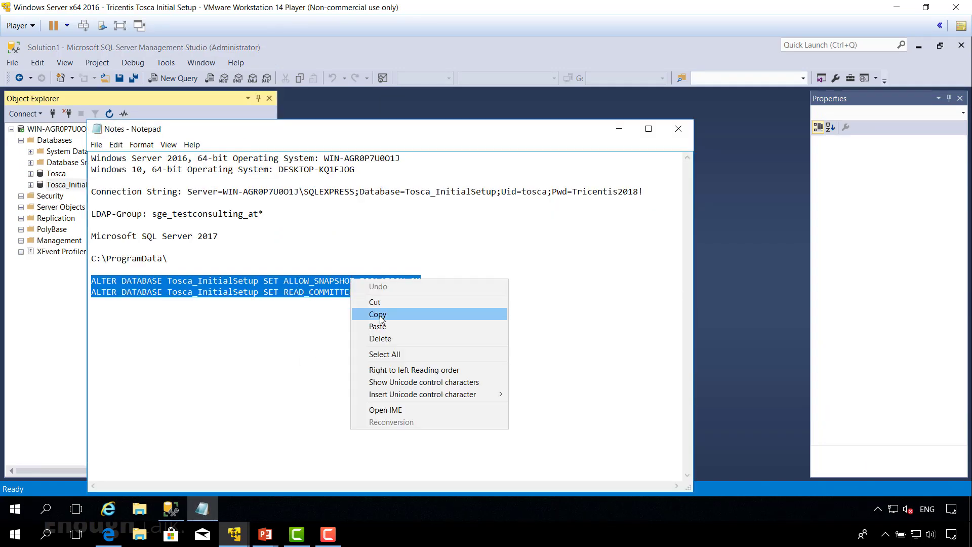
{"action": "left_click", "coordinate": [379, 317]}
{"action": "left_click", "coordinate": [172, 509]}
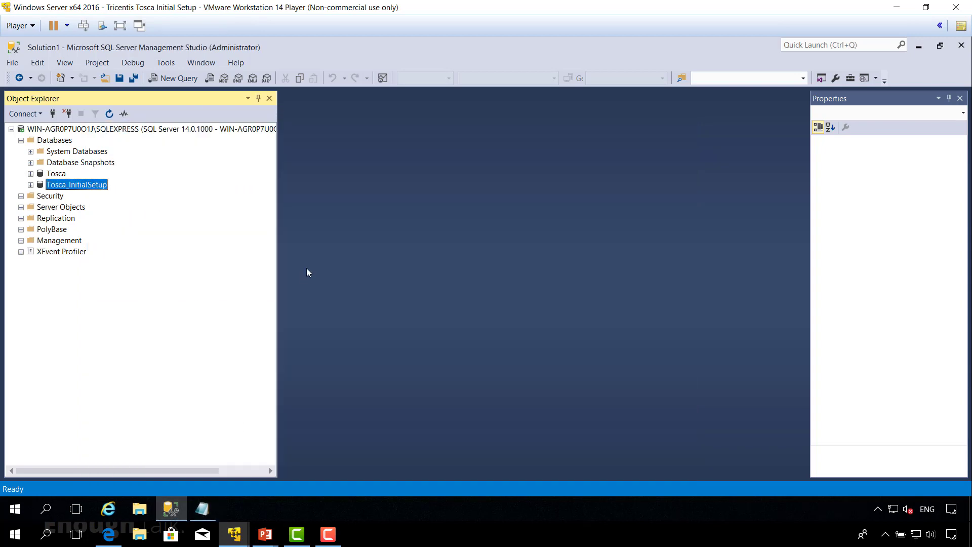
{"action": "left_click", "coordinate": [175, 78]}
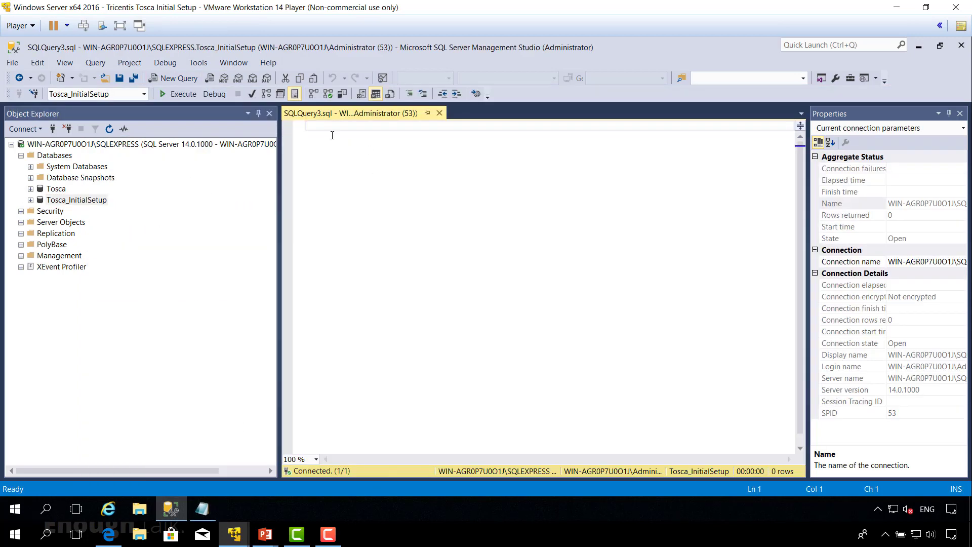
Paste and execute the two ALTER DATABASE snapshot statements on Tosca_InitialSetup.
{"action": "key", "text": "ctrl+v"}
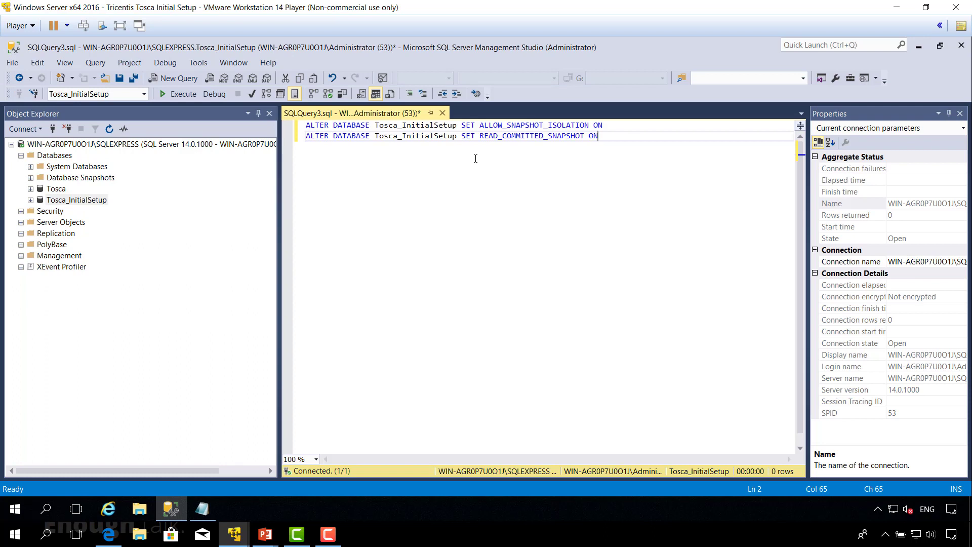
{"action": "left_click_drag", "start_coordinate": [376, 125], "coordinate": [458, 125]}
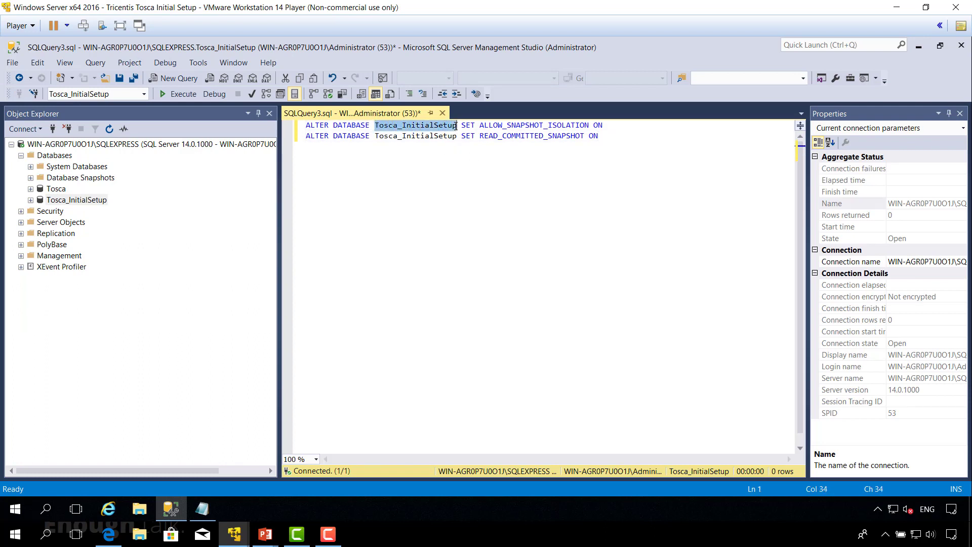
{"action": "left_click", "coordinate": [489, 136]}
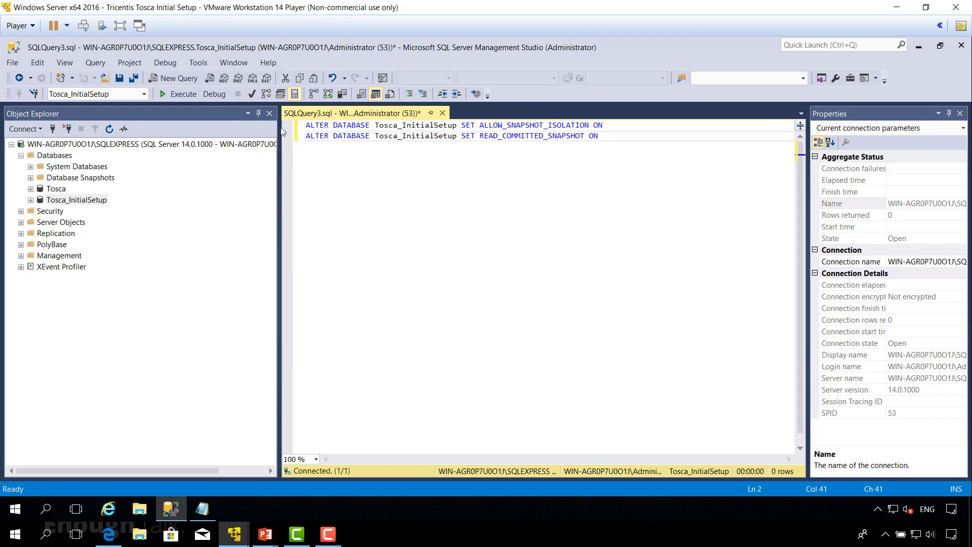
{"action": "left_click", "coordinate": [178, 94]}
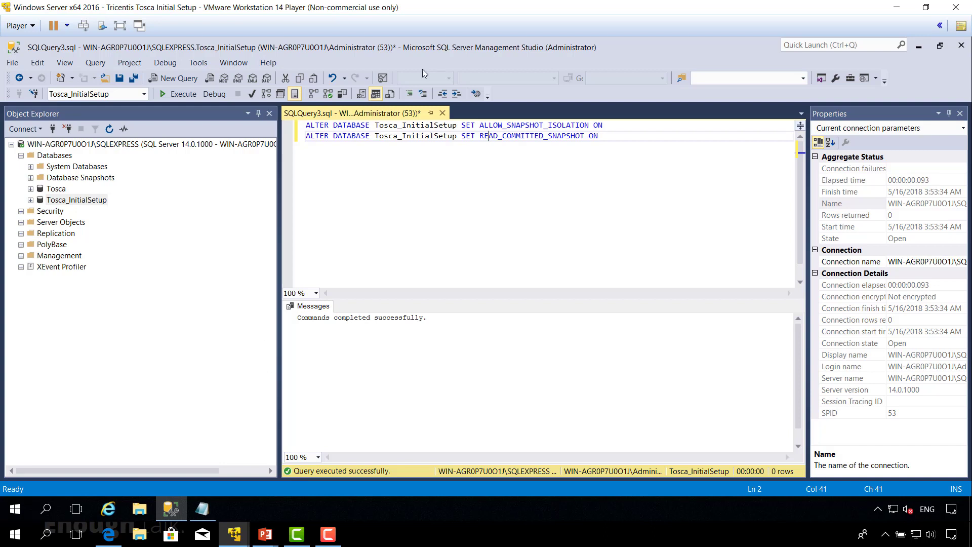
Close SQL Server Management Studio without saving the query, and close the Notes file.
{"action": "left_click", "coordinate": [962, 46]}
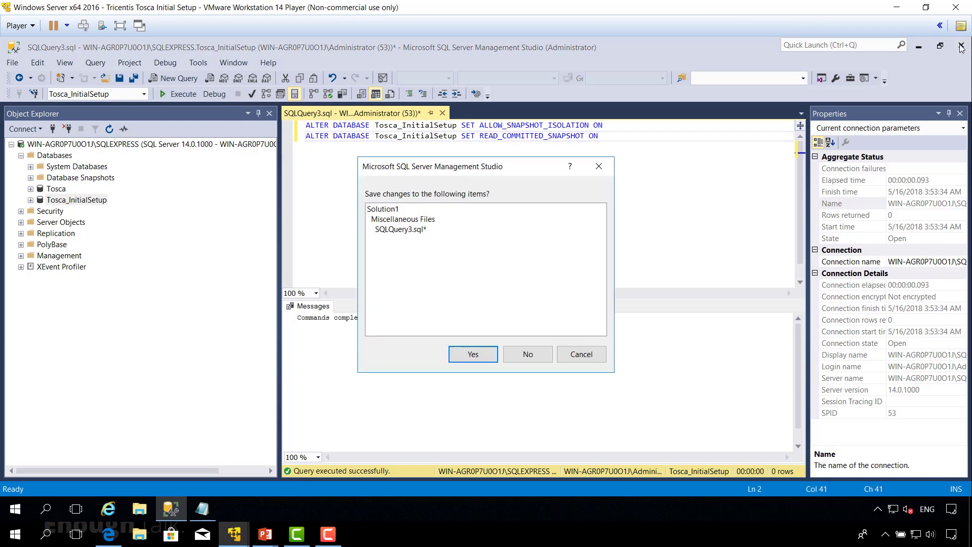
{"action": "left_click", "coordinate": [526, 356]}
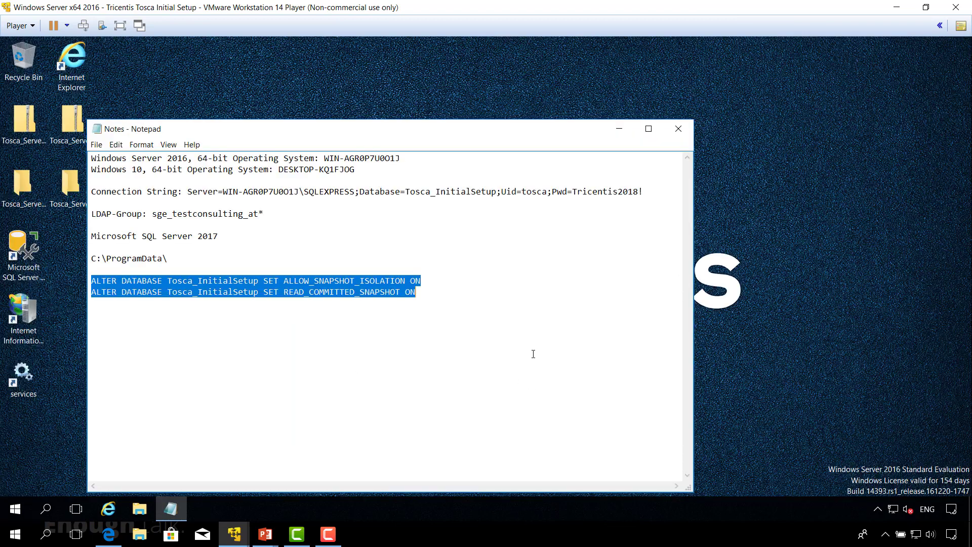
{"action": "left_click", "coordinate": [677, 130]}
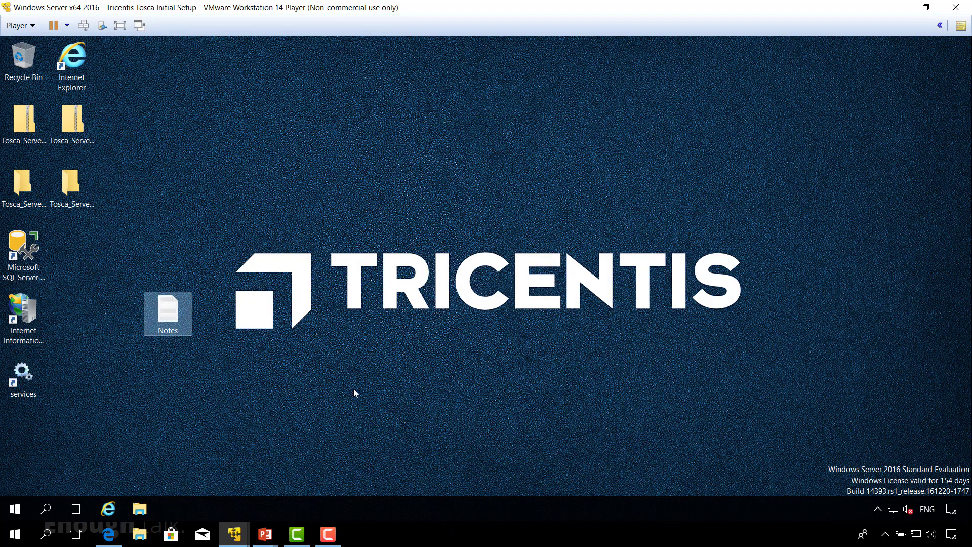
{"action": "left_click", "coordinate": [235, 536]}
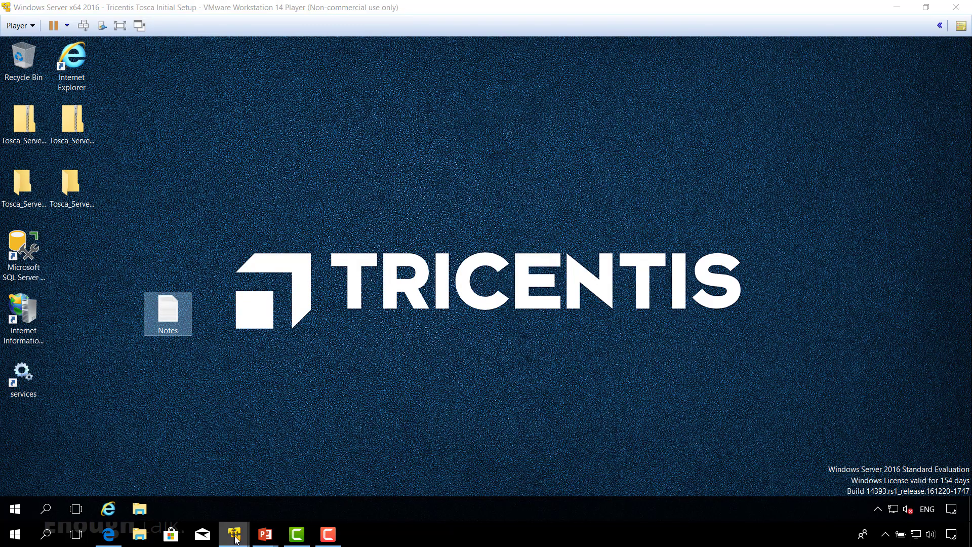
On the Windows 10 client, close the MS SQL Server folder window and start a new Tosca workspace.
{"action": "left_click", "coordinate": [185, 461]}
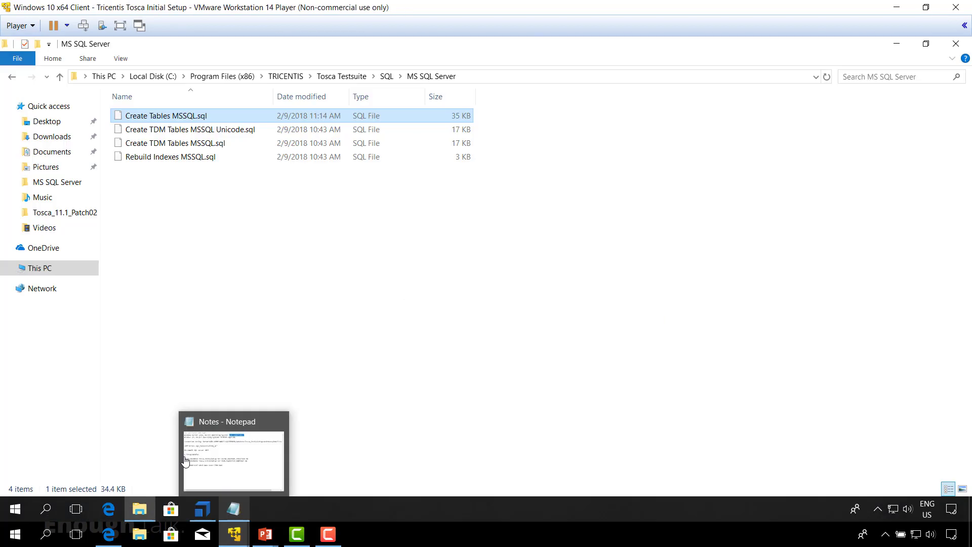
{"action": "left_click", "coordinate": [957, 43]}
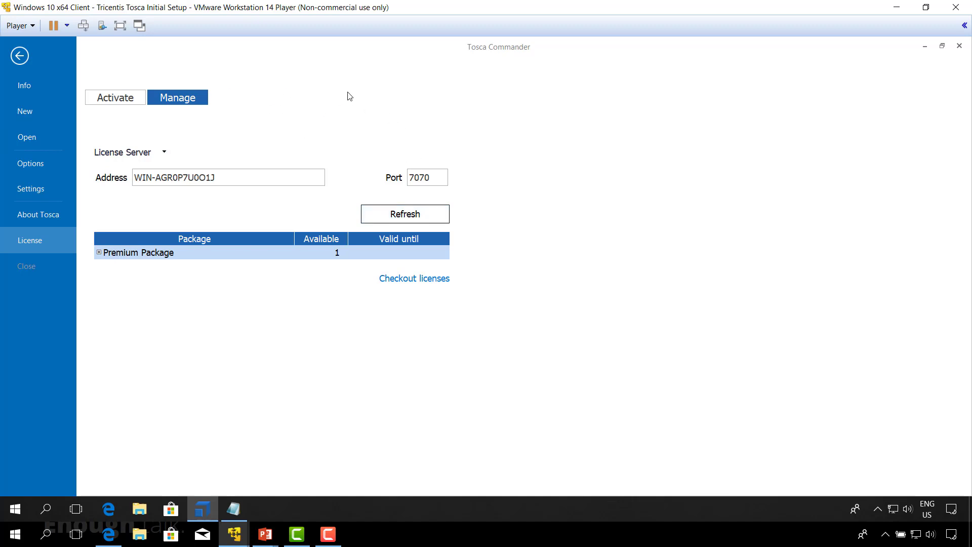
{"action": "left_click", "coordinate": [22, 113]}
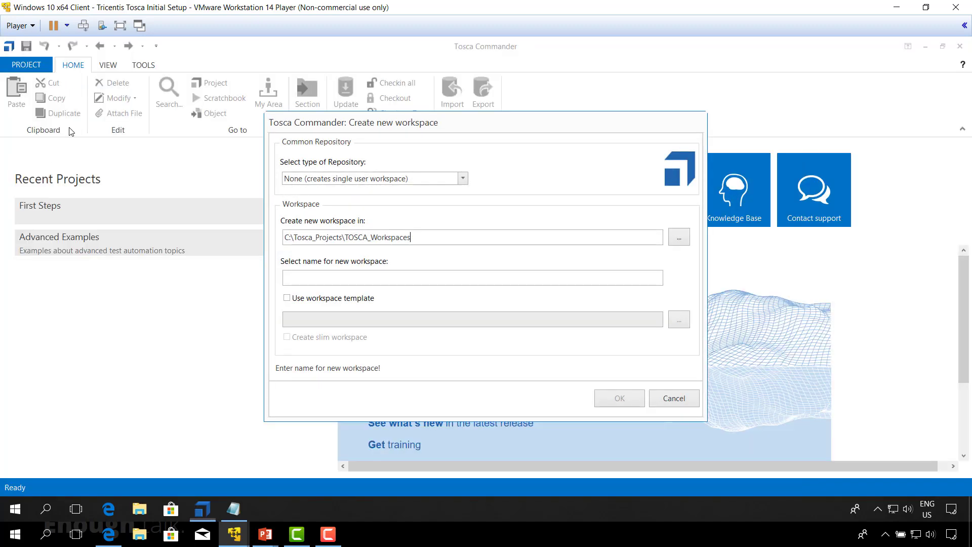
Choose MS SQL Server as the repository type and focus the Connection string field.
{"action": "left_click", "coordinate": [463, 179]}
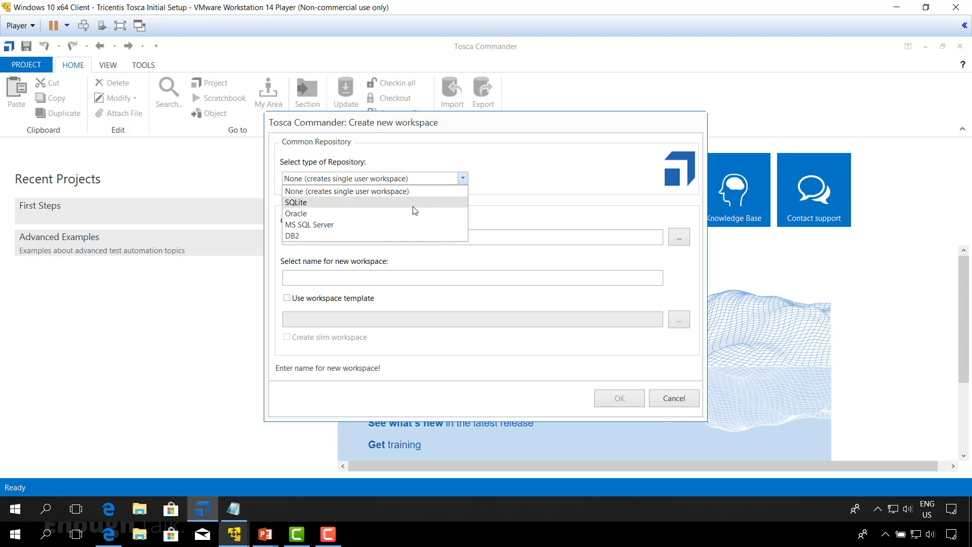
{"action": "left_click", "coordinate": [330, 226]}
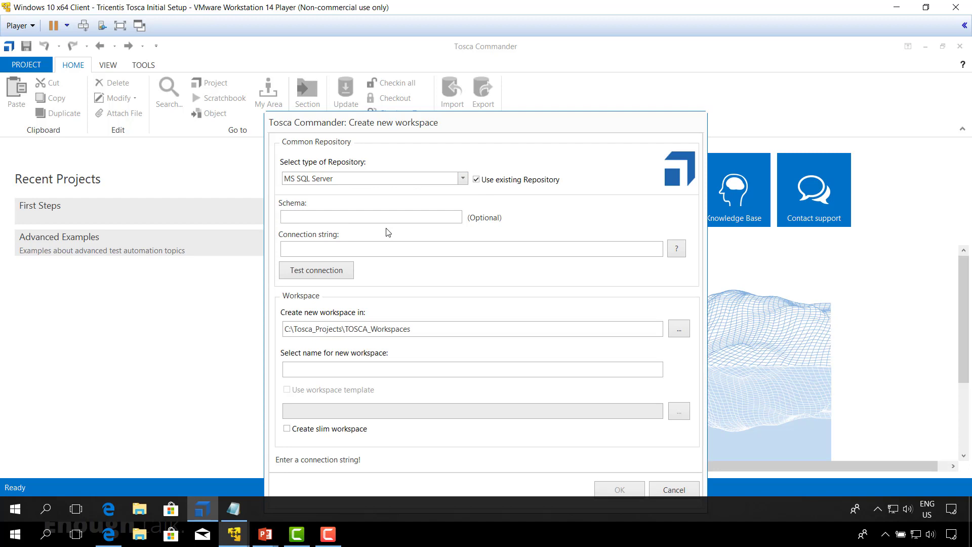
{"action": "left_click", "coordinate": [296, 249]}
Paste the Tosca_InitialSetup SQLEXPRESS connection string from Notepad into the Connection string field.
{"action": "left_click", "coordinate": [234, 508]}
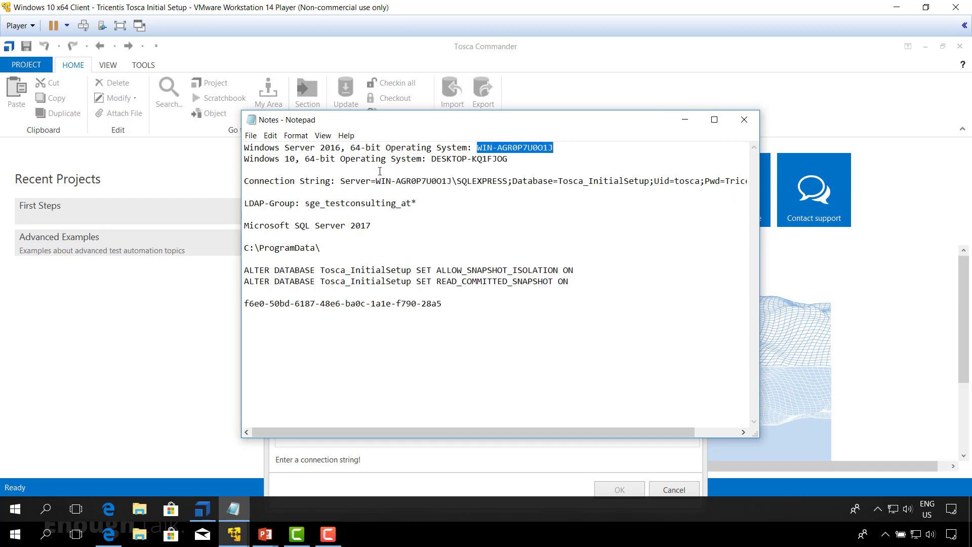
{"action": "left_click_drag", "start_coordinate": [342, 180], "coordinate": [748, 181]}
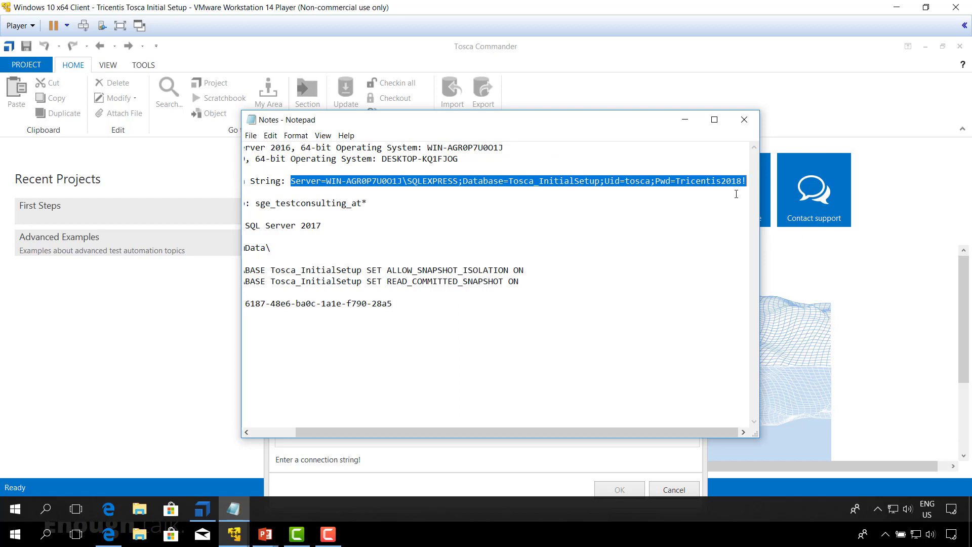
{"action": "left_click", "coordinate": [202, 509]}
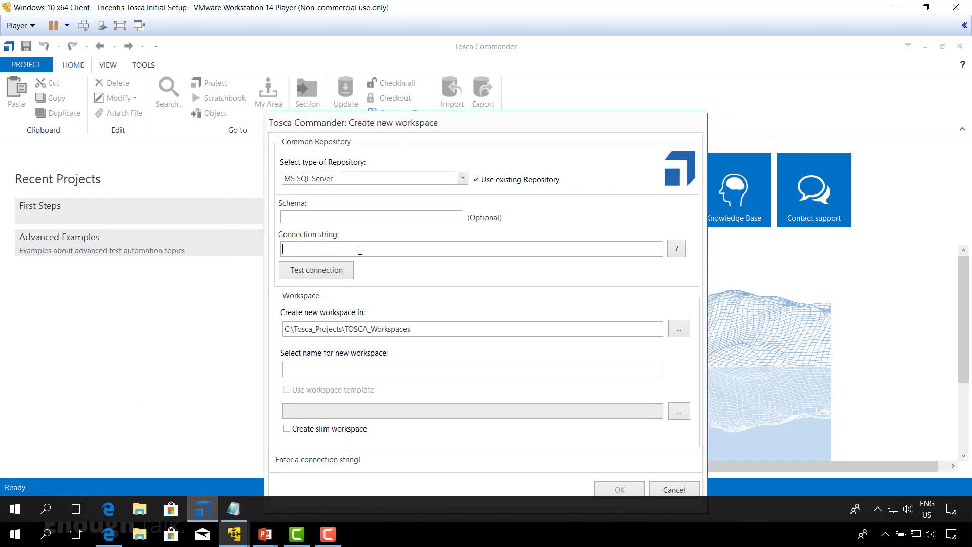
{"action": "key", "text": "ctrl+v"}
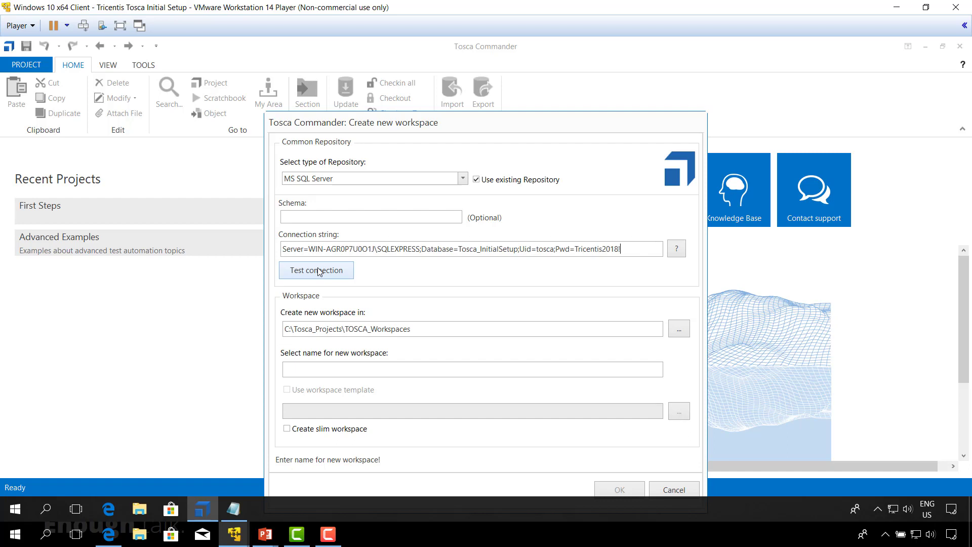
Test the SQL Server connection and untick 'Use existing Repository'.
{"action": "left_click", "coordinate": [320, 271]}
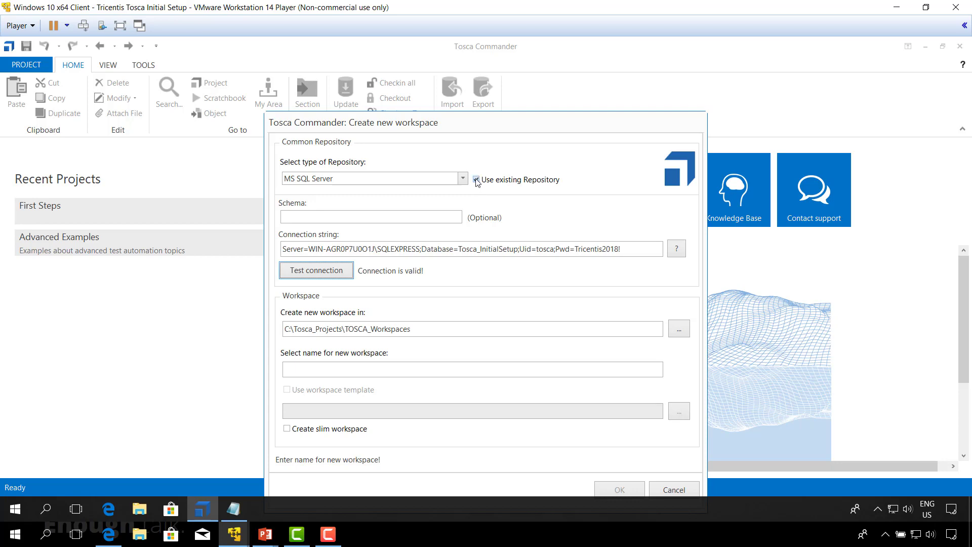
{"action": "left_click", "coordinate": [476, 180]}
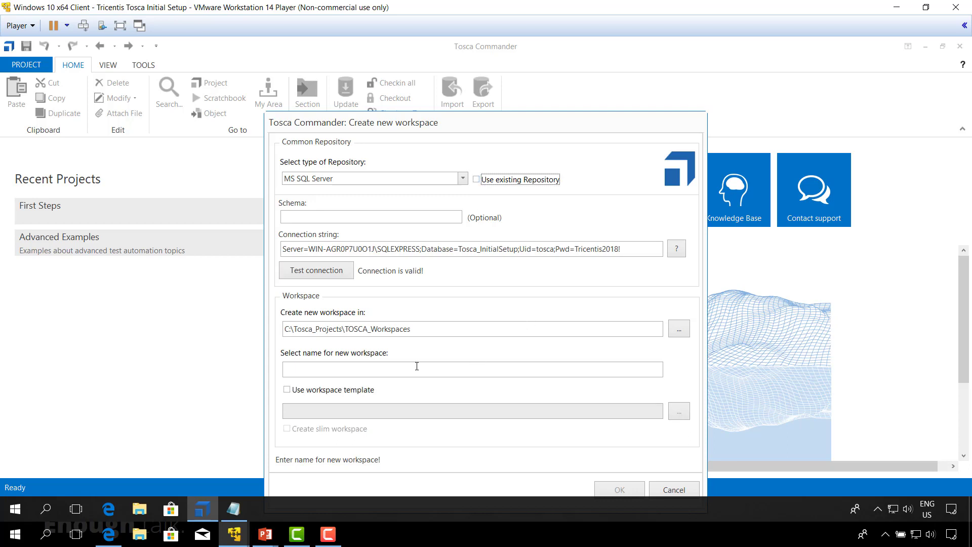
Name the workspace Tosca_InitalSetup, base it on the Standard.tce template, and create it.
{"action": "left_click", "coordinate": [317, 372]}
{"action": "type", "text": "Tosc"}
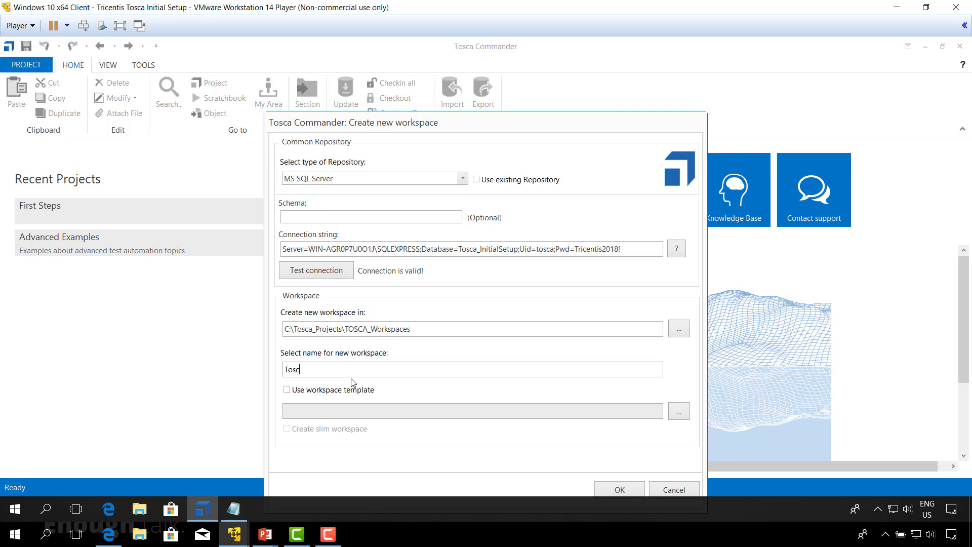
{"action": "type", "text": "a_InitalSetup"}
{"action": "left_click", "coordinate": [286, 390]}
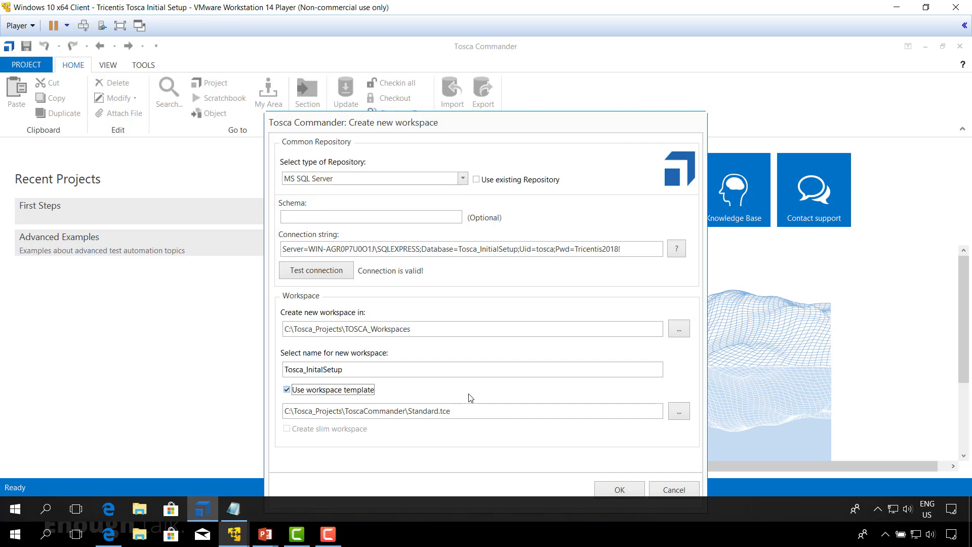
{"action": "left_click_drag", "start_coordinate": [475, 123], "coordinate": [448, 83]}
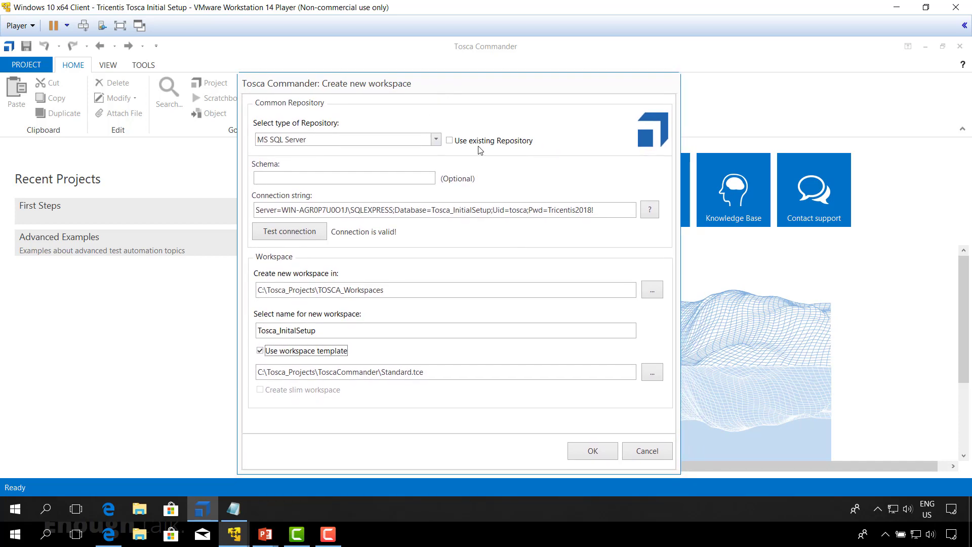
{"action": "left_click", "coordinate": [597, 458]}
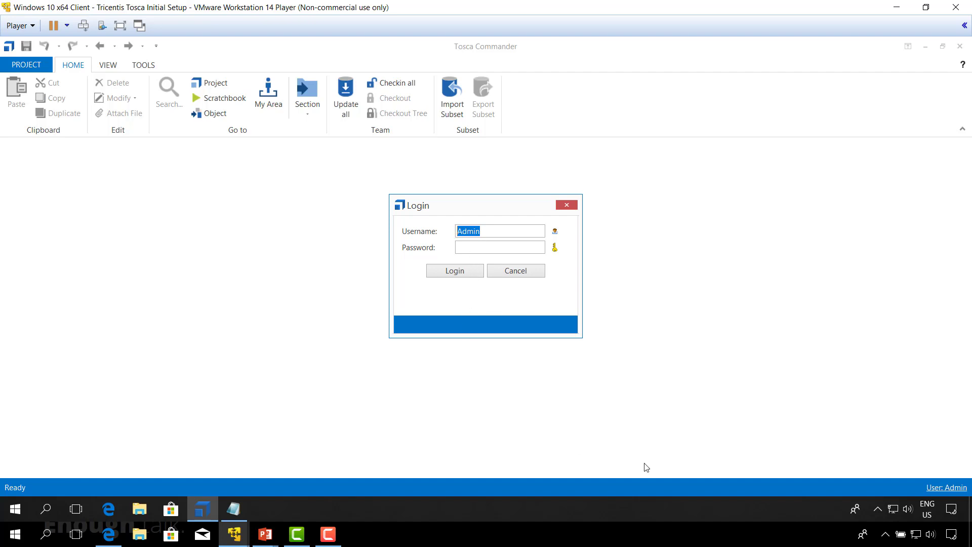
Log in as Admin and dock the Tosca_InitalSetup project root in its own window.
{"action": "left_click", "coordinate": [461, 276]}
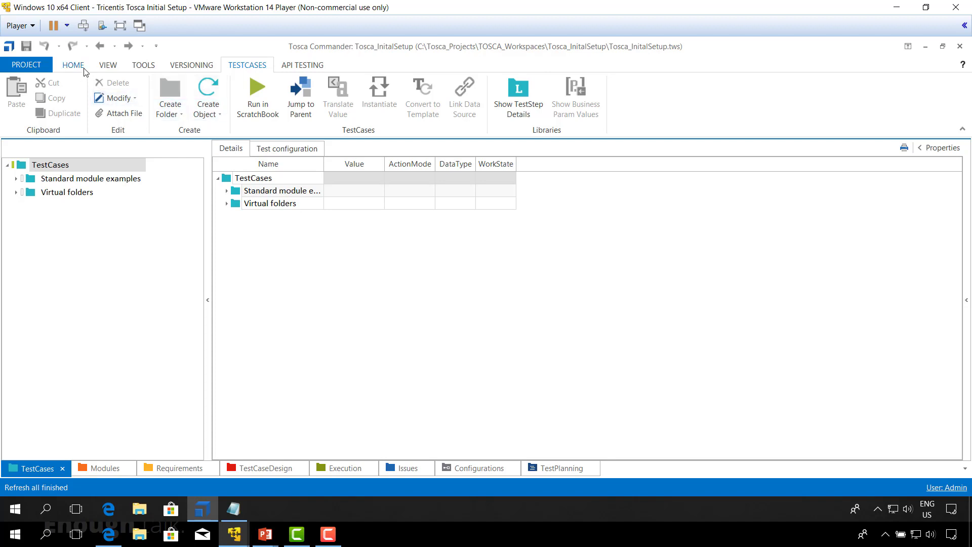
{"action": "left_click", "coordinate": [108, 65]}
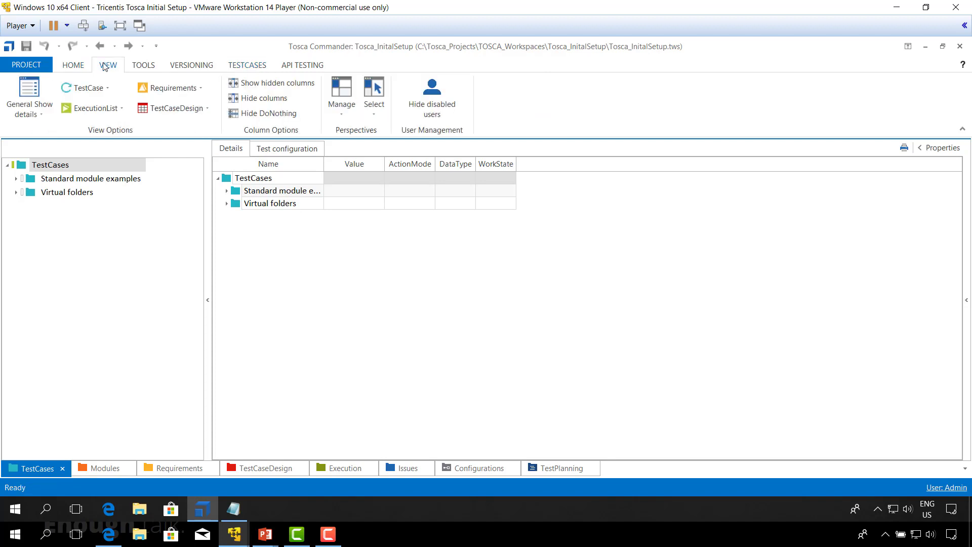
{"action": "left_click", "coordinate": [79, 67]}
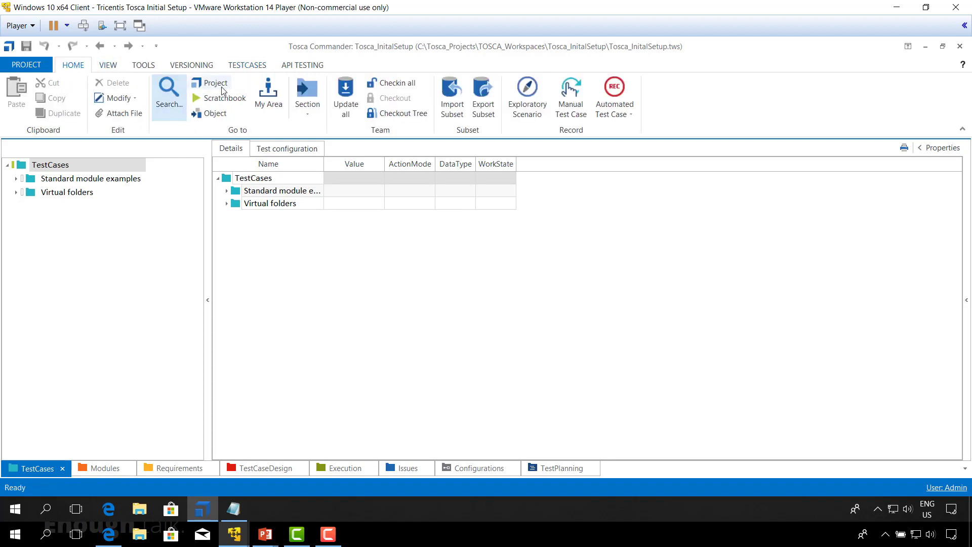
{"action": "left_click", "coordinate": [215, 83]}
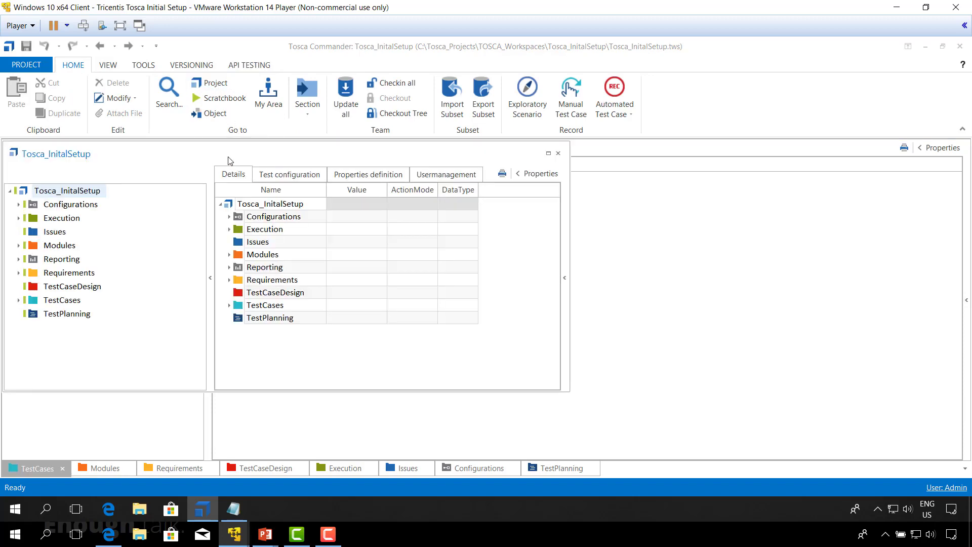
{"action": "mouse_move", "coordinate": [231, 161]}
{"action": "left_mouse_down"}
{"action": "mouse_move", "coordinate": [354, 208]}
{"action": "mouse_move", "coordinate": [484, 278]}
{"action": "mouse_move", "coordinate": [486, 310]}
{"action": "left_mouse_up"}
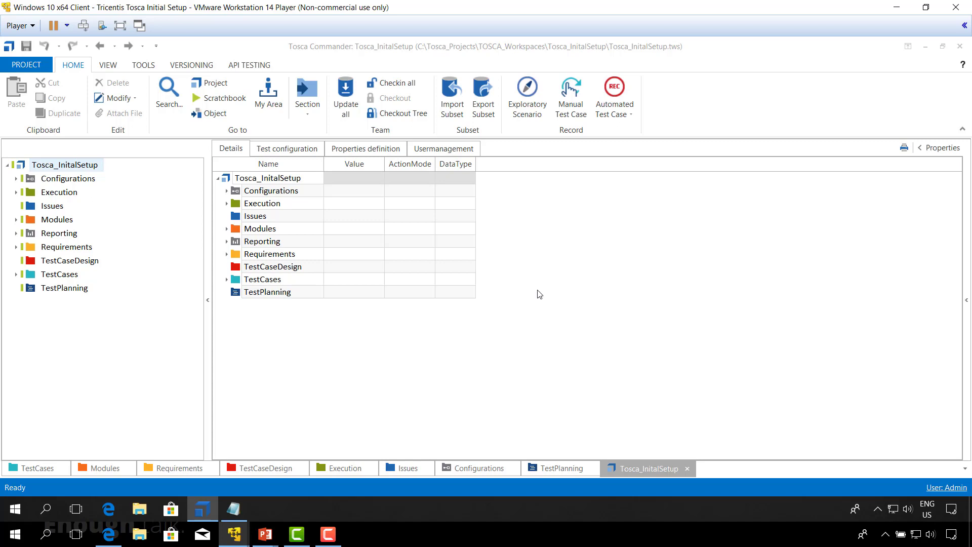
{"action": "left_click", "coordinate": [81, 167]}
Search LDAP for sge_consulting_emea1* from the project root and synchronize the found group.
{"action": "right_click", "coordinate": [226, 182]}
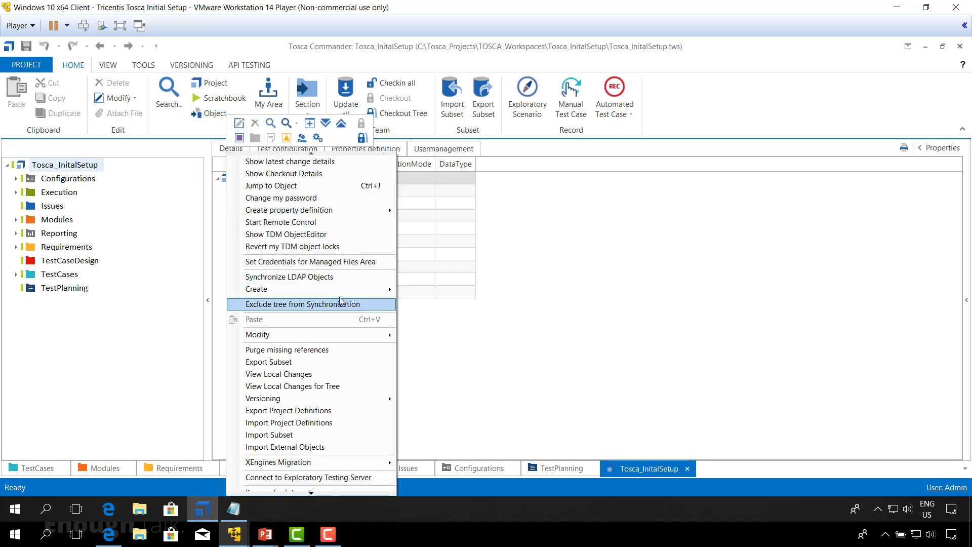
{"action": "left_click", "coordinate": [327, 282]}
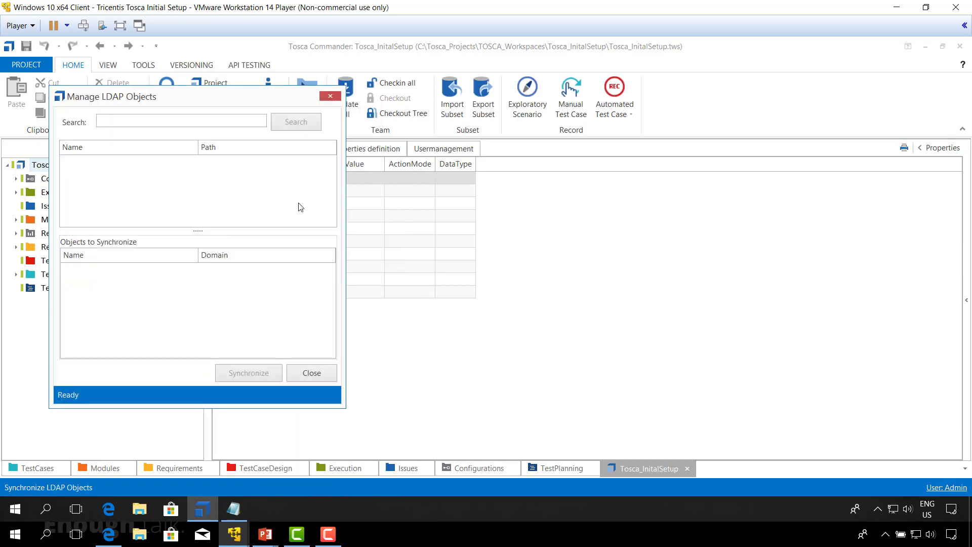
{"action": "left_click_drag", "start_coordinate": [196, 101], "coordinate": [342, 105]}
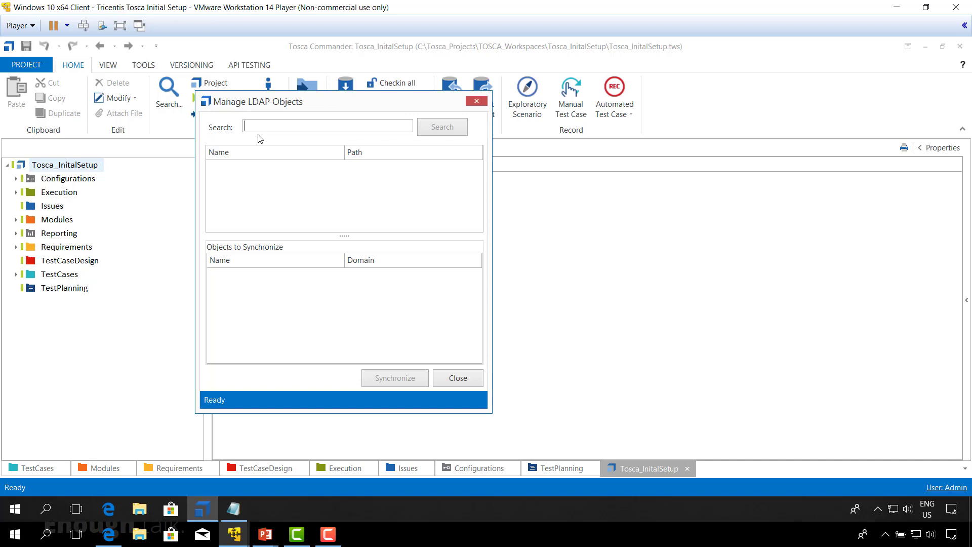
{"action": "type", "text": "sge_consulting_emea1*"}
{"action": "left_click", "coordinate": [441, 130]}
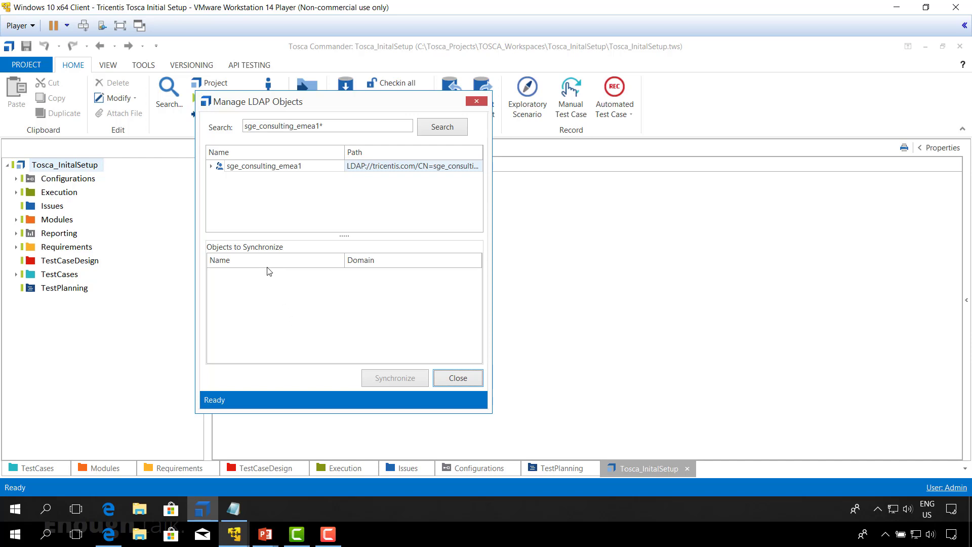
{"action": "right_click", "coordinate": [220, 168]}
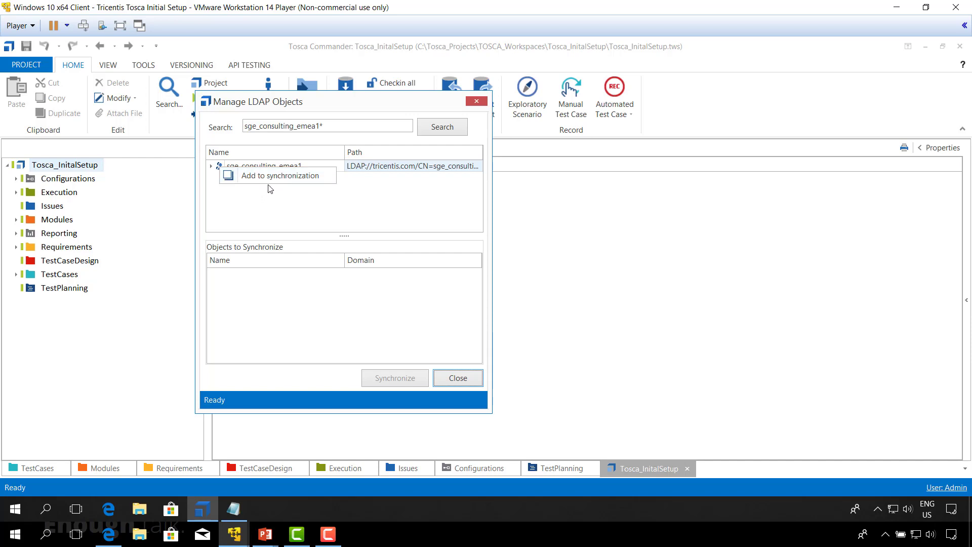
{"action": "left_click", "coordinate": [303, 202]}
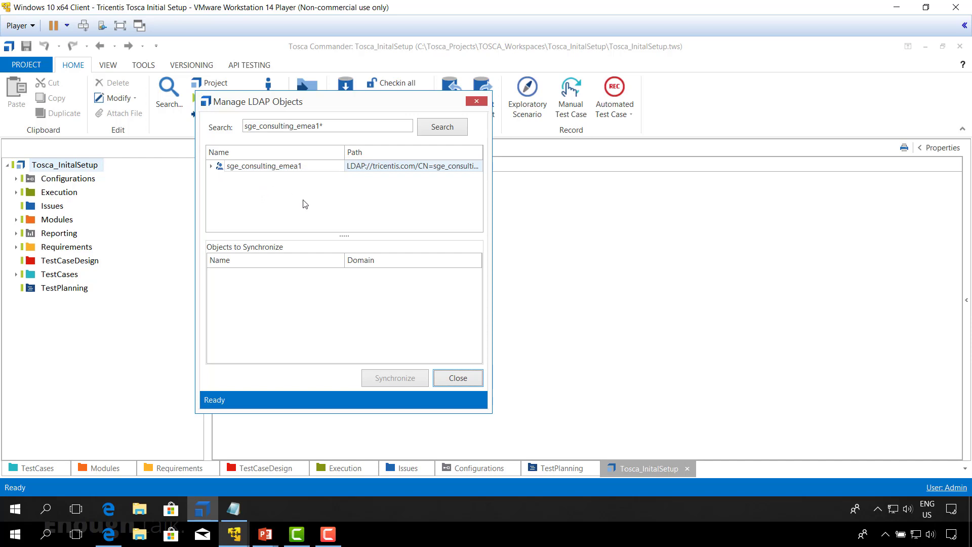
{"action": "double_click", "coordinate": [222, 167]}
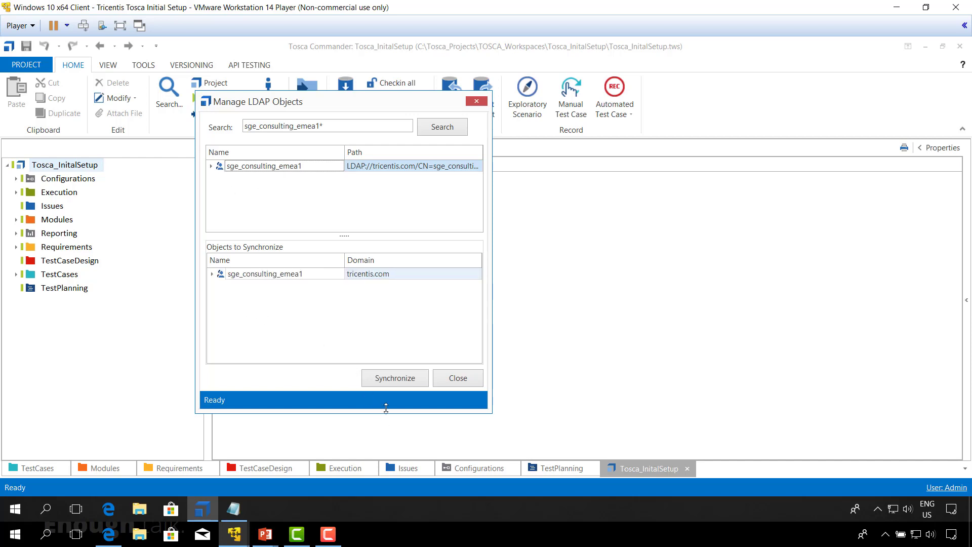
{"action": "left_click", "coordinate": [398, 383]}
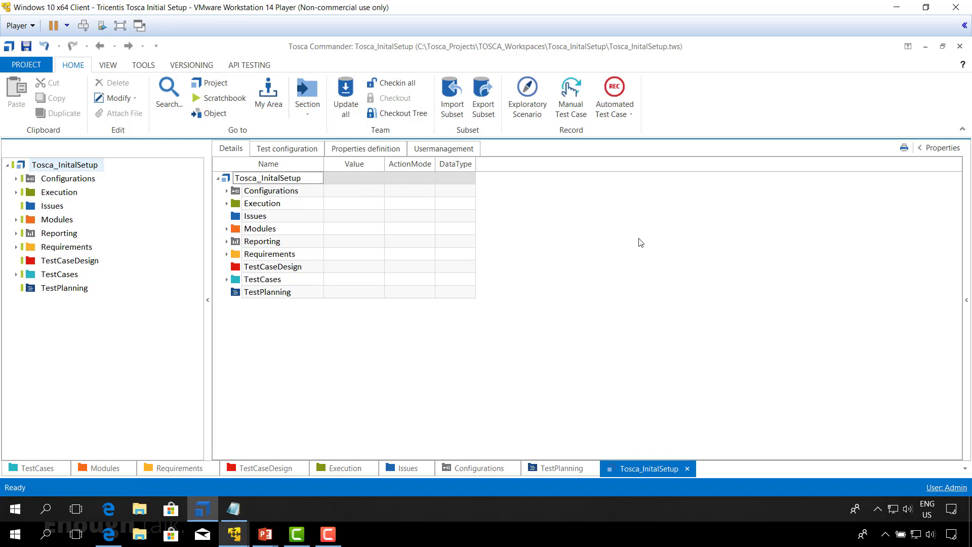
Review sge_consulting_emea1's users in Usermanagement, then check in all changes.
{"action": "left_click", "coordinate": [452, 154]}
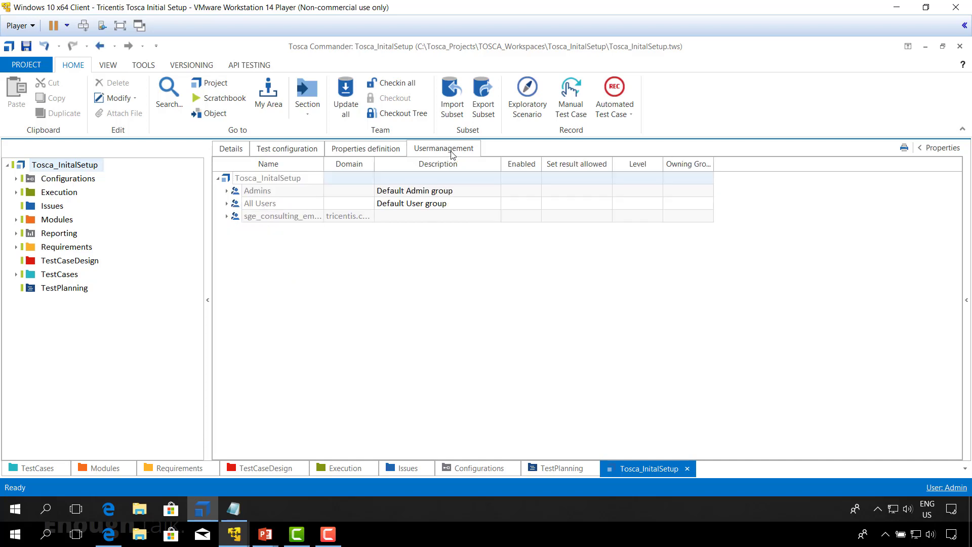
{"action": "left_click_drag", "start_coordinate": [324, 164], "coordinate": [407, 164]}
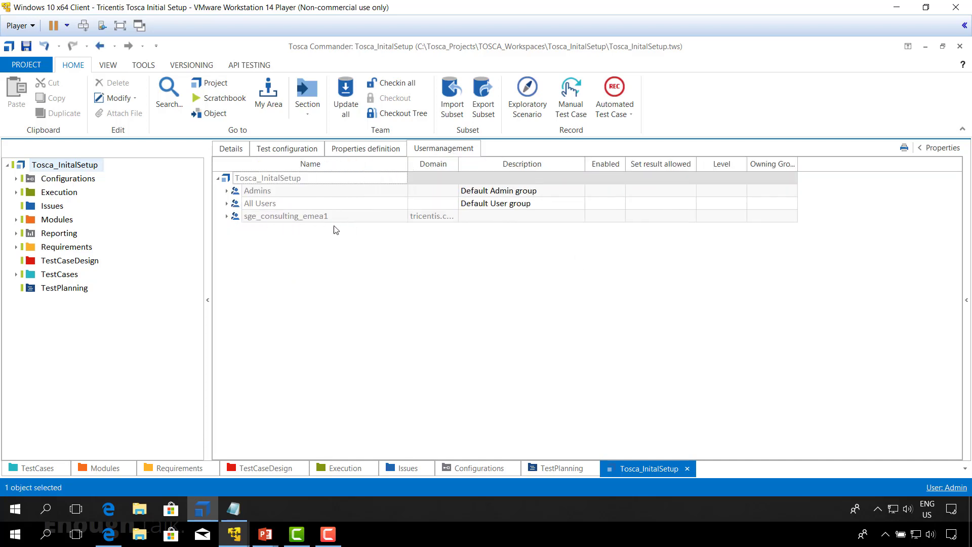
{"action": "left_click", "coordinate": [226, 216]}
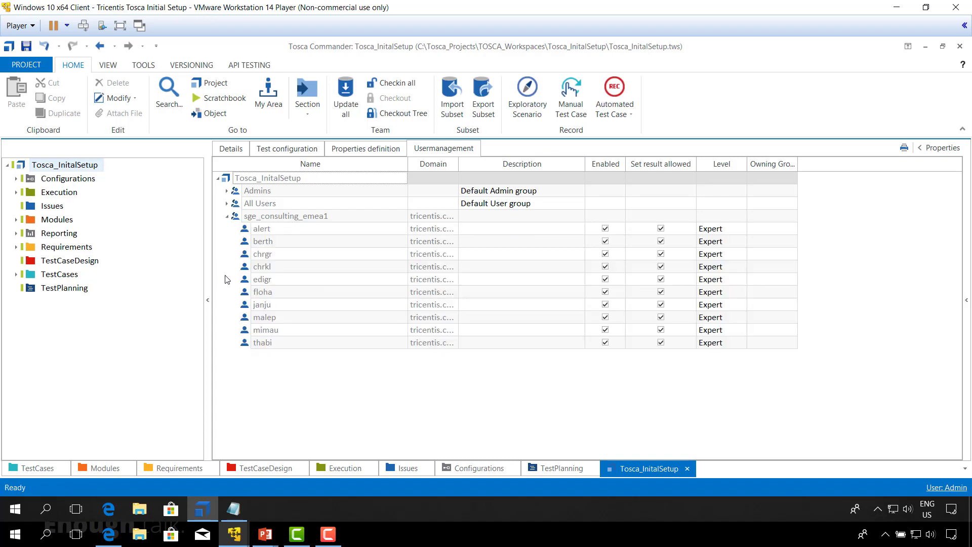
{"action": "left_click", "coordinate": [227, 216]}
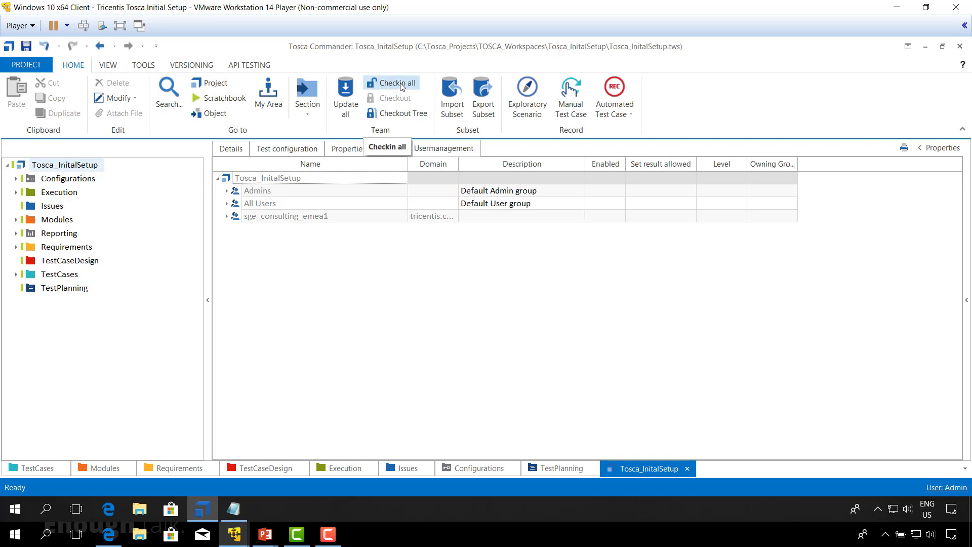
{"action": "left_click", "coordinate": [401, 86]}
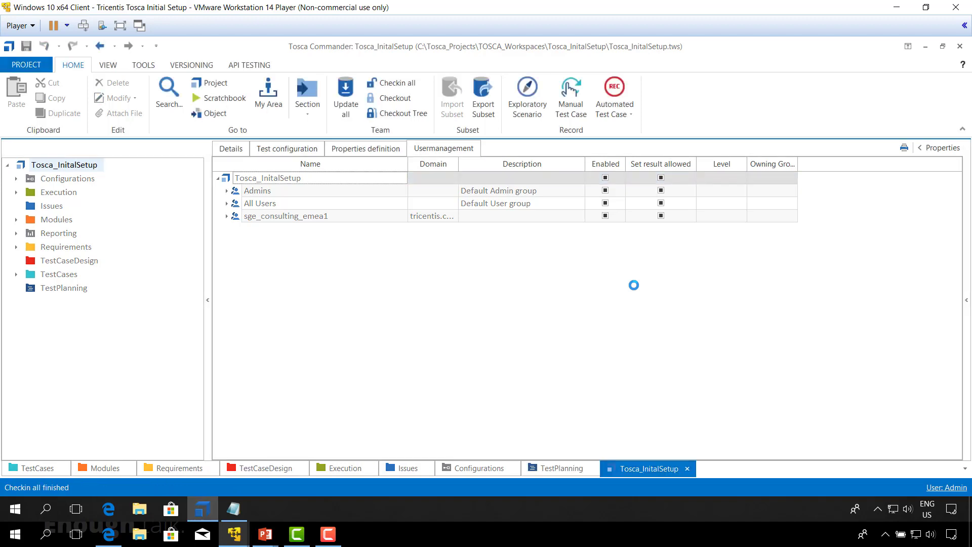
Close and reopen Tosca_InitalSetup as an LDAP user, then show the Questions slide.
{"action": "left_click", "coordinate": [32, 65]}
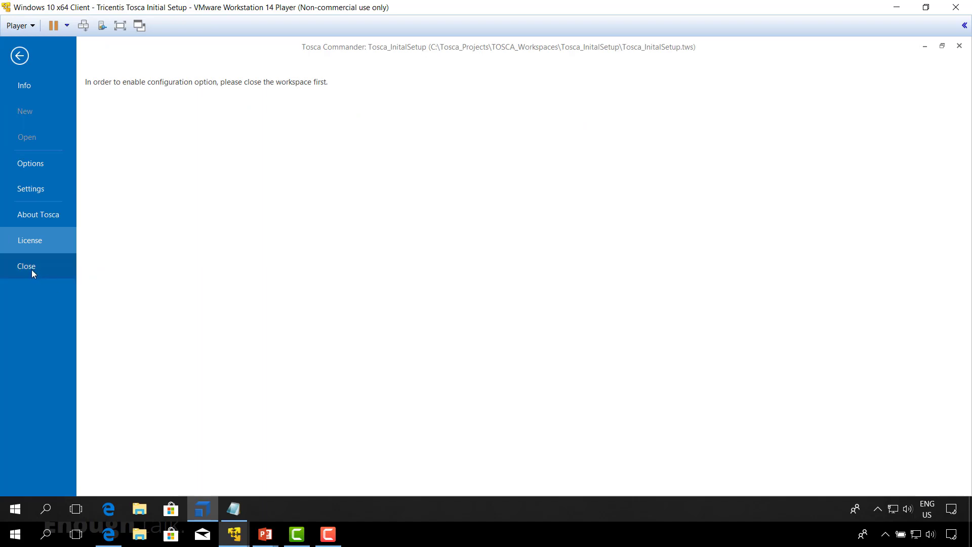
{"action": "left_click", "coordinate": [31, 269]}
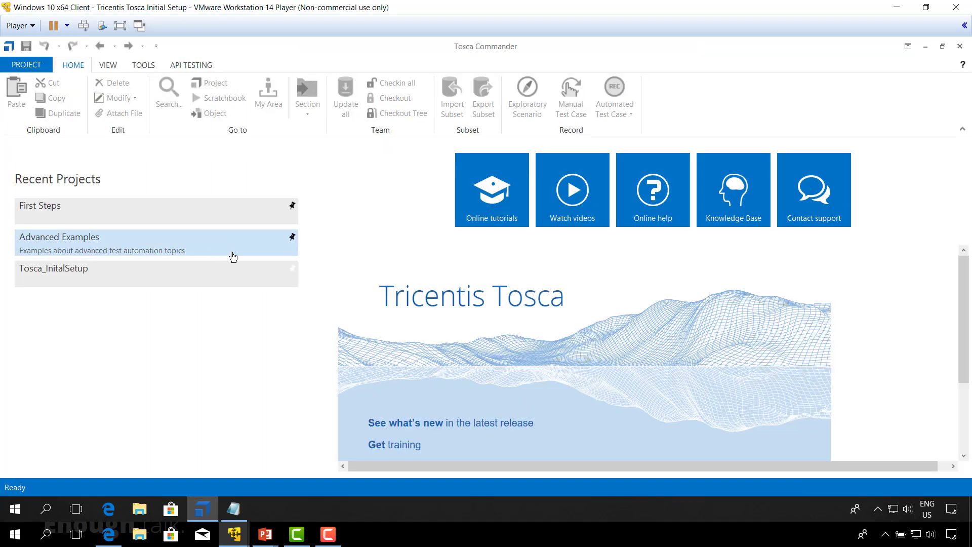
{"action": "left_click", "coordinate": [102, 277]}
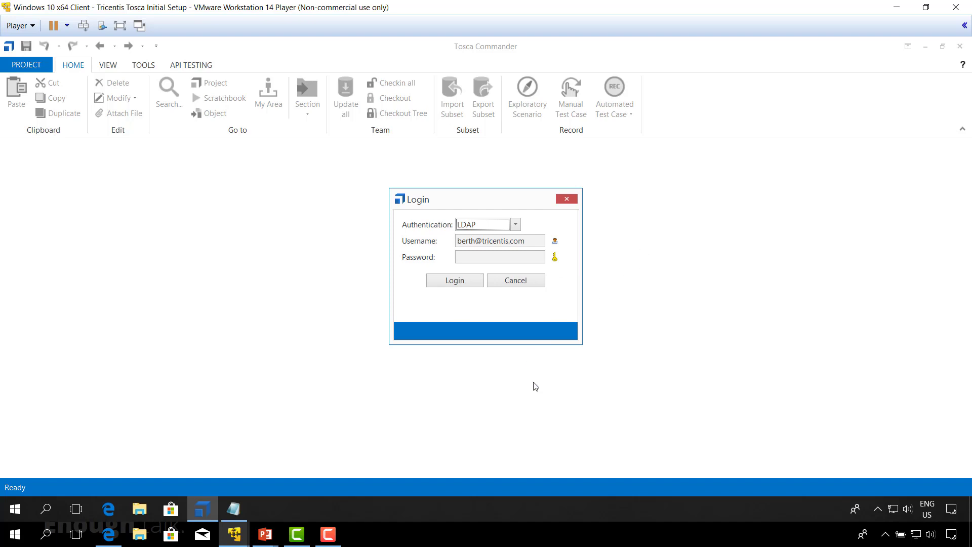
{"action": "left_click", "coordinate": [454, 281]}
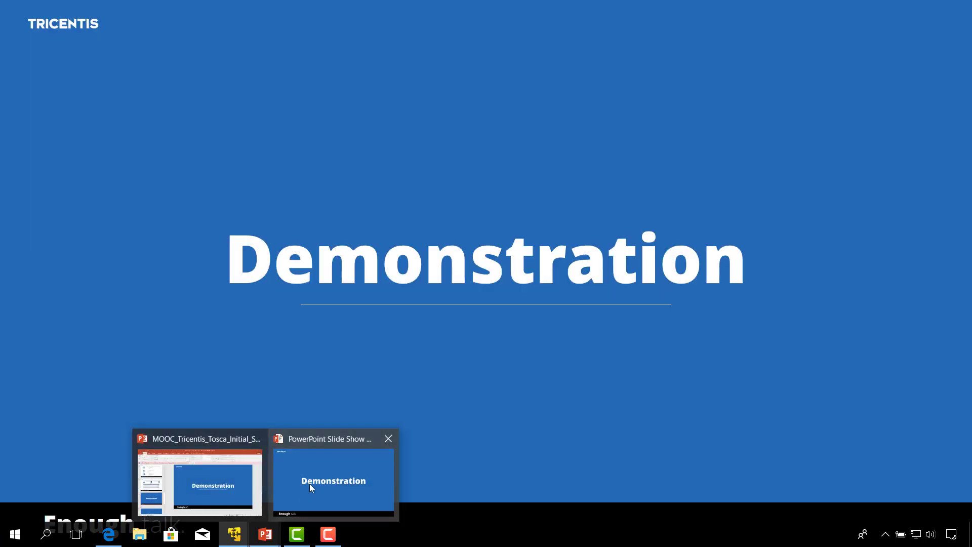
{"action": "left_click", "coordinate": [309, 484]}
{"action": "key", "text": "Right"}
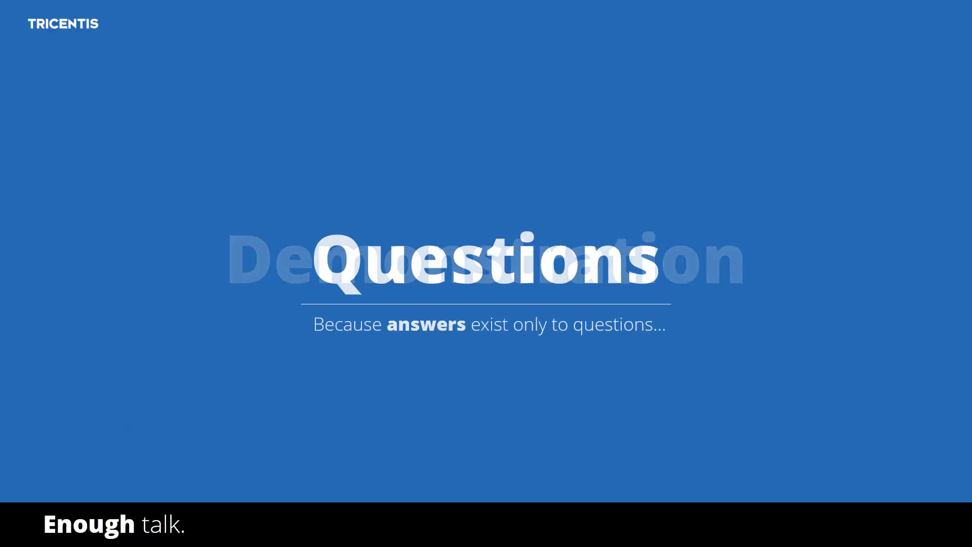